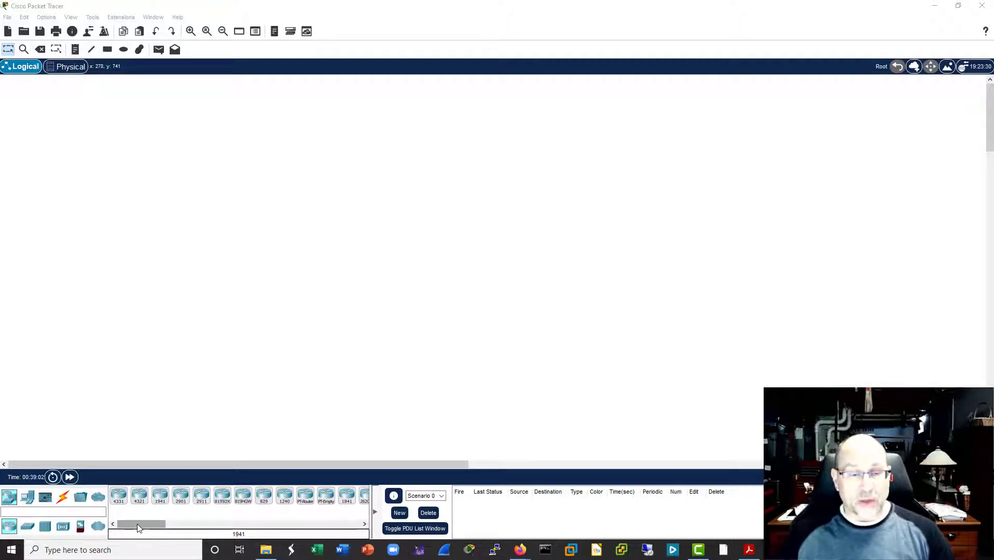
Step: Place a 2811 router in the upper-left part of the empty logical workspace
drag(139, 527, 155, 526)
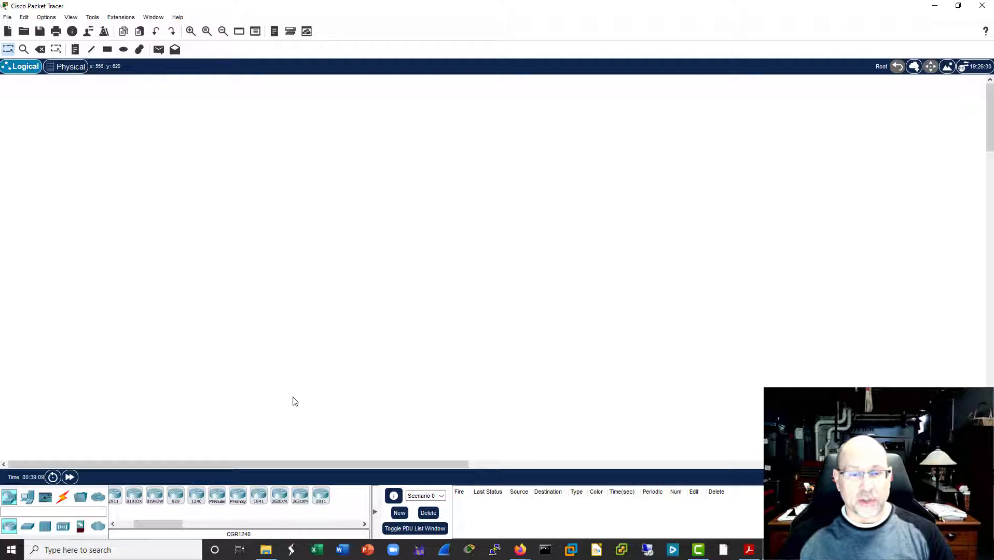
click(133, 522)
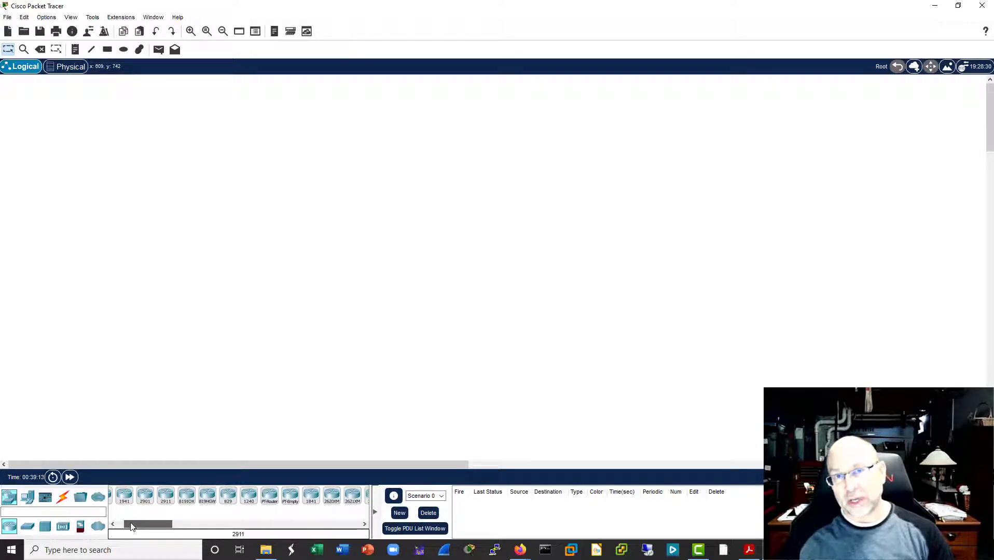
scroll(135, 524, right, 3)
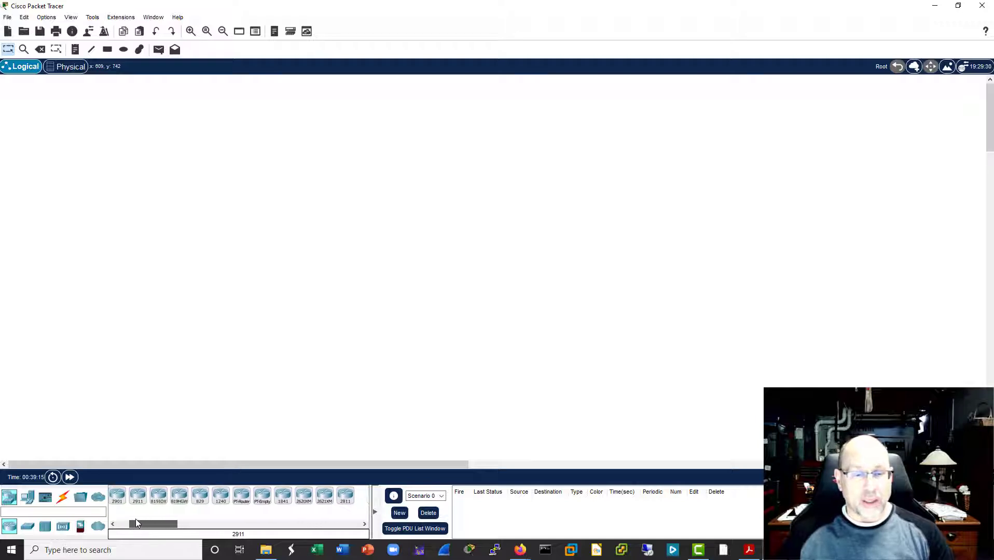
drag(345, 496, 374, 403)
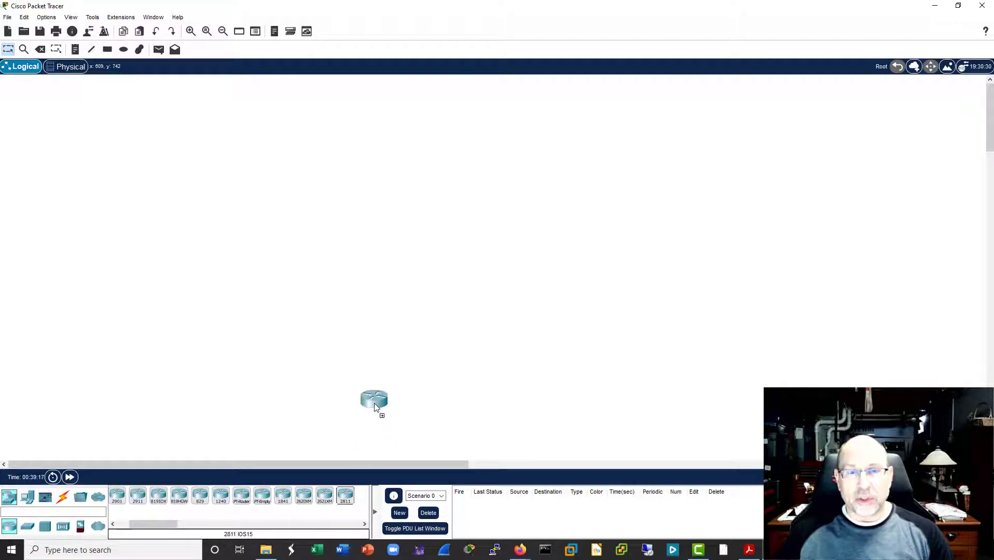
drag(351, 222, 290, 224)
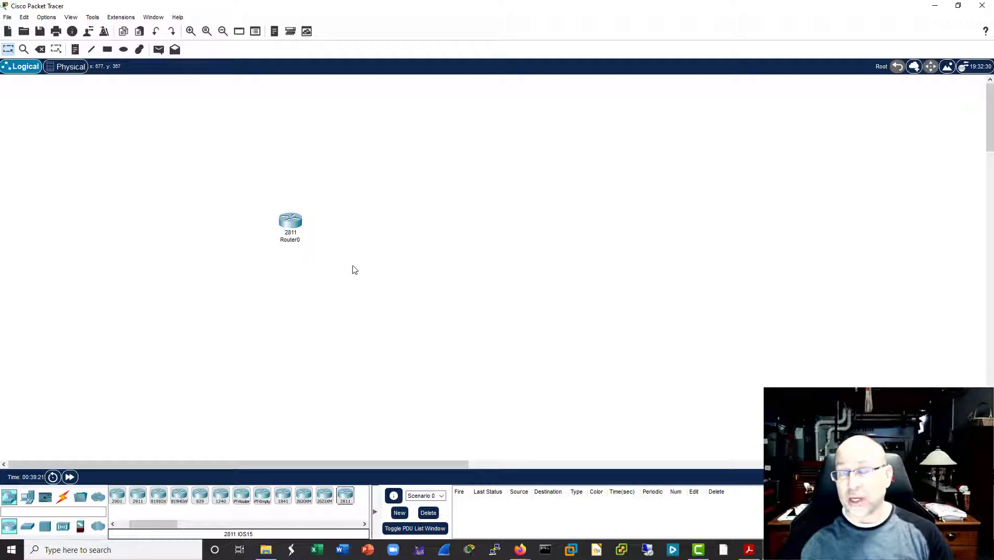
drag(291, 228, 280, 187)
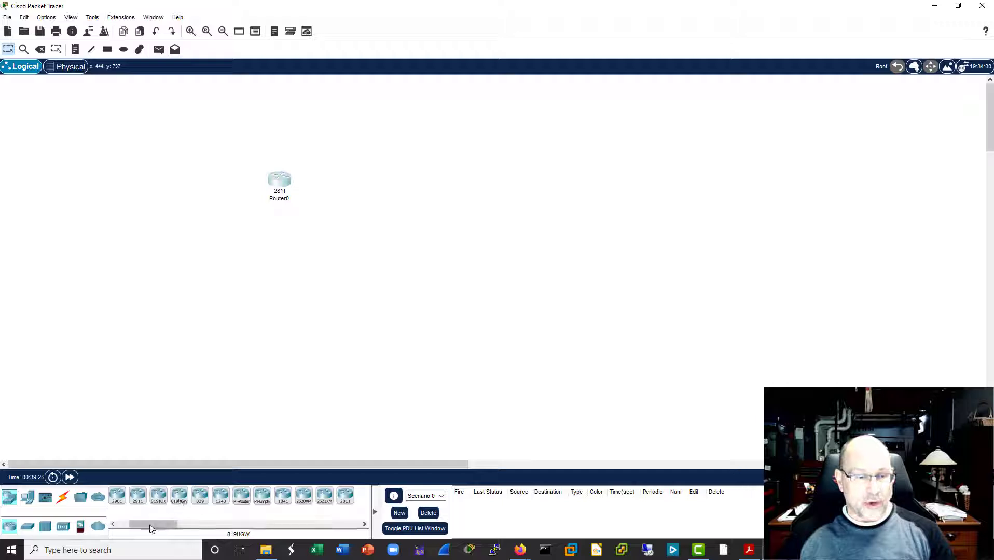
Step: Add a 2960 switch to the workspace, positioned below and to the left of the router
drag(151, 528, 140, 528)
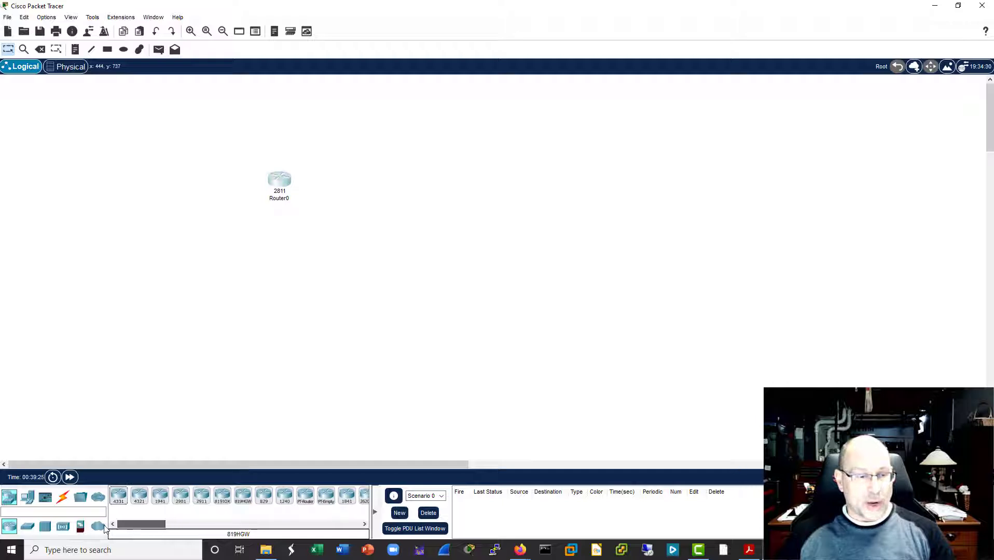
click(29, 528)
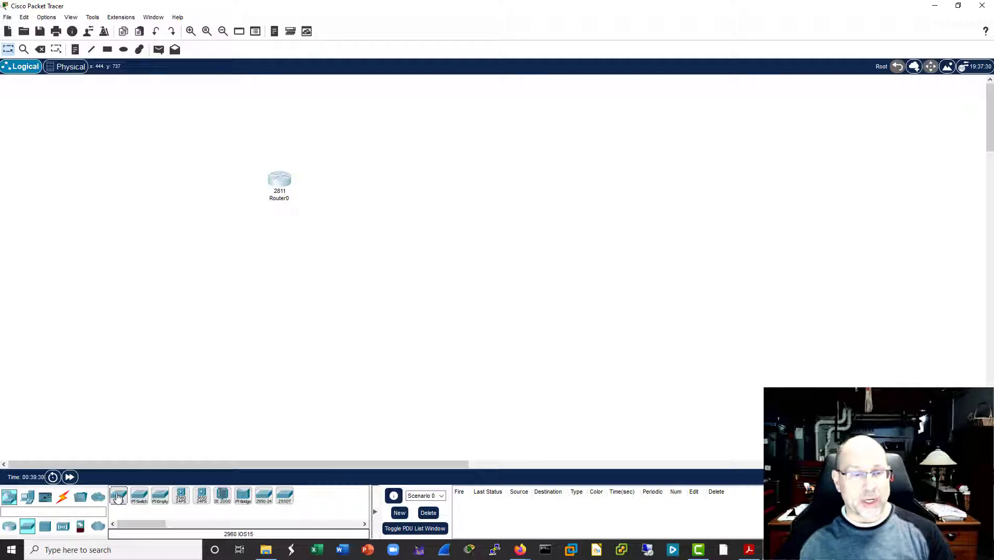
click(119, 498)
click(284, 281)
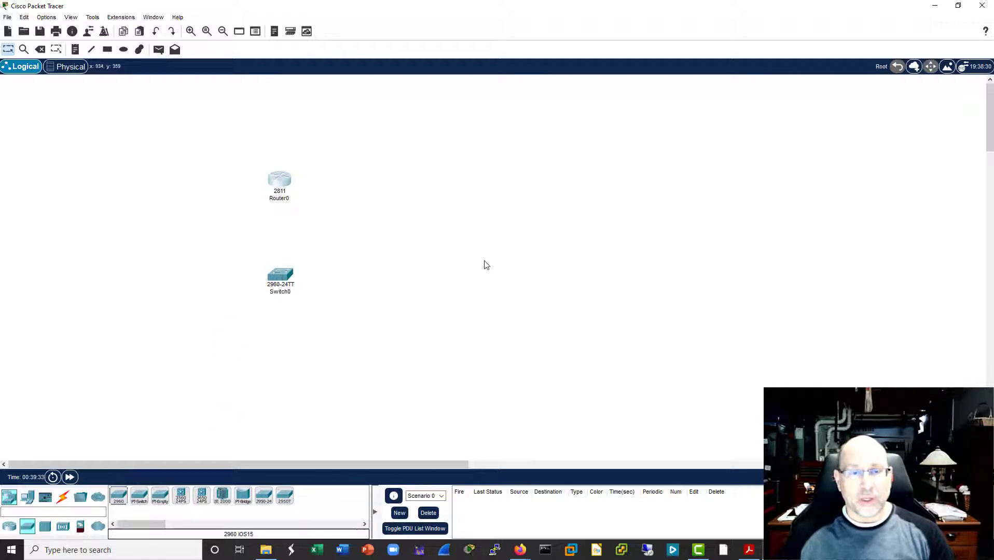
drag(281, 276, 222, 266)
Step: Add a second 2960 switch below and to the right of the router, level with Switch0
click(118, 495)
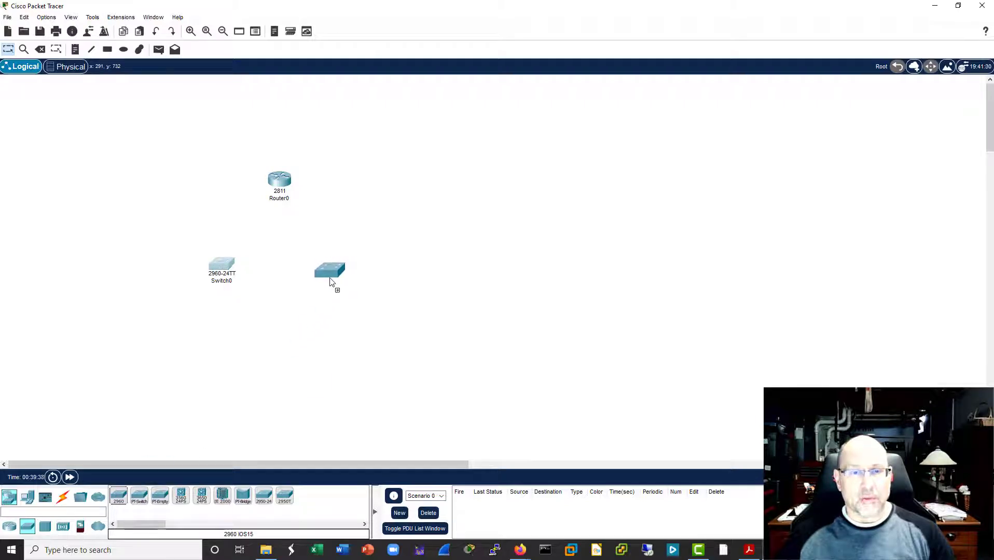
click(335, 282)
drag(335, 282, 334, 270)
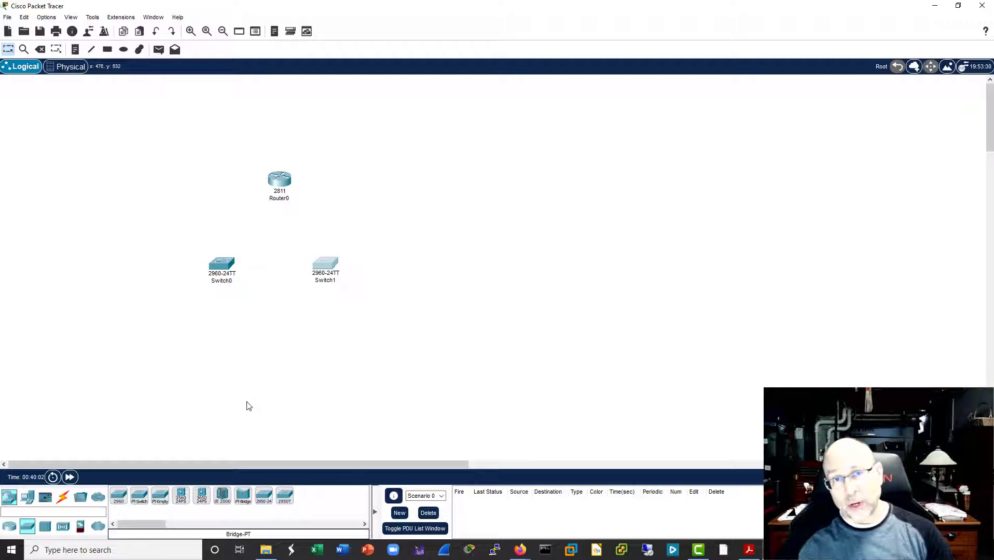
mouse_move(180, 496)
mouse_down()
mouse_move(277, 383)
mouse_move(276, 366)
mouse_move(142, 445)
mouse_move(187, 498)
mouse_move(181, 505)
mouse_up()
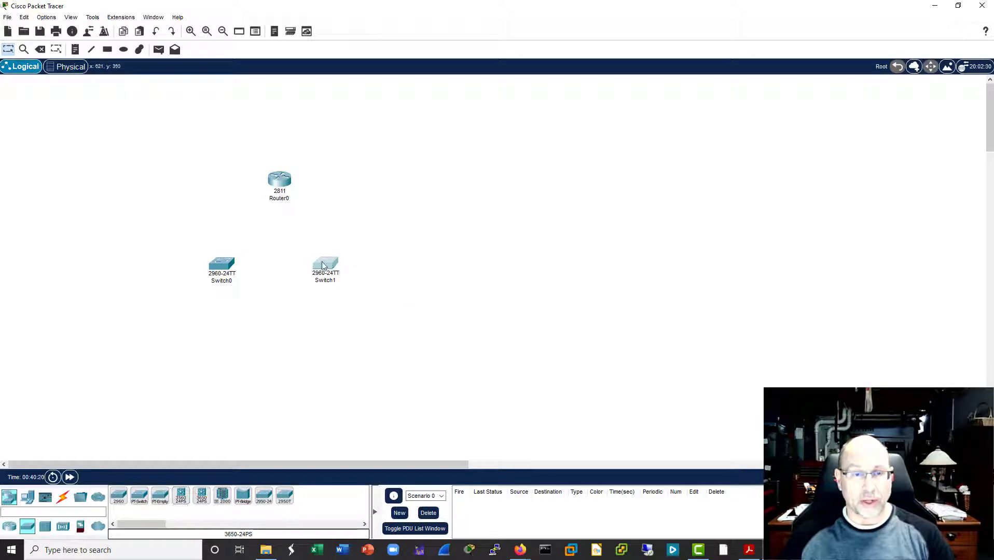
drag(323, 265, 325, 267)
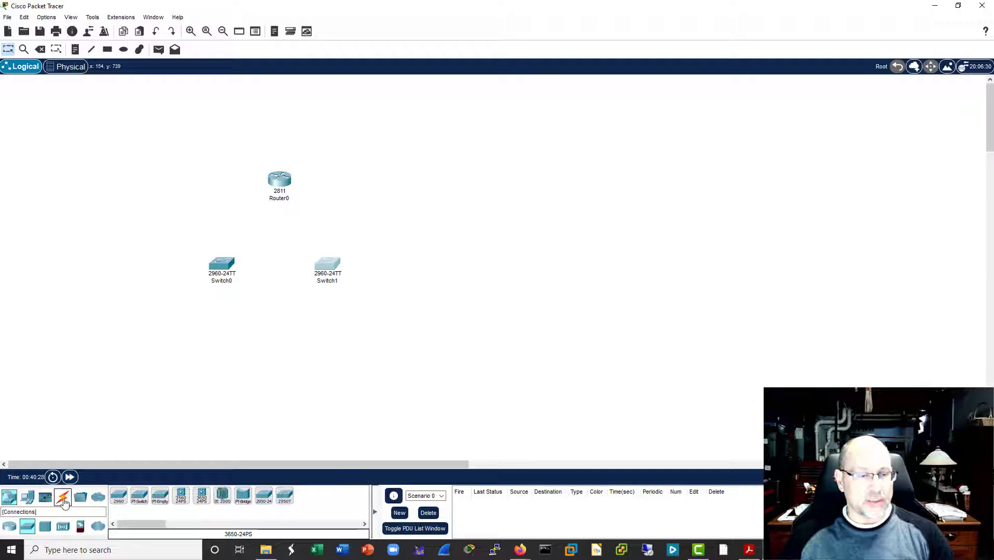
Step: Connect Switch0's FastEthernet0/1 to Router0's FastEthernet0/0 with a copper straight-through cable
click(63, 497)
click(161, 496)
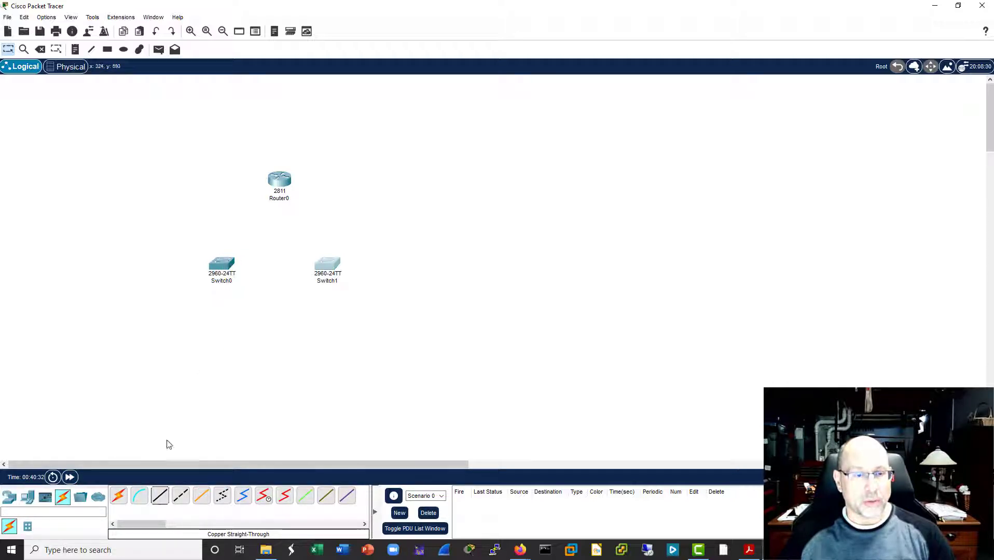
click(161, 496)
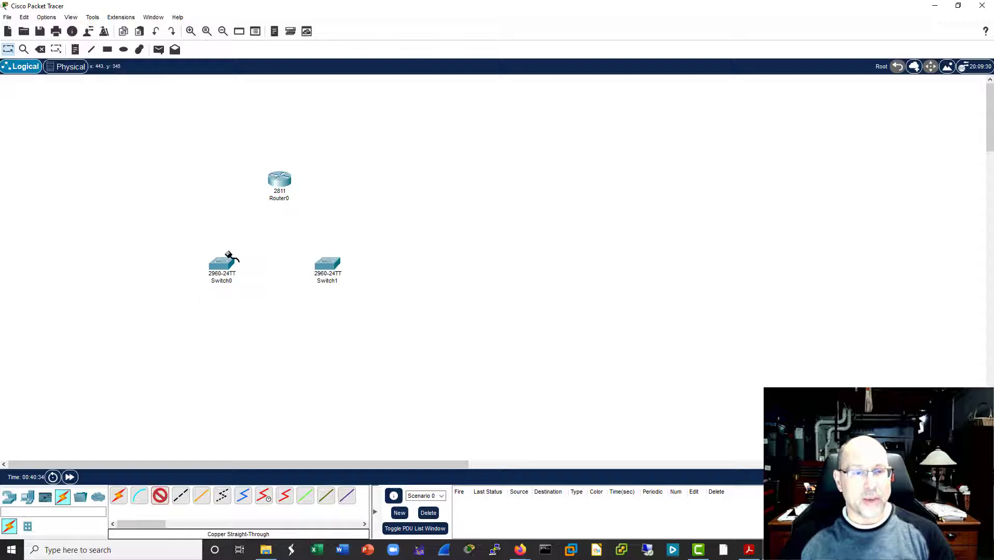
click(228, 263)
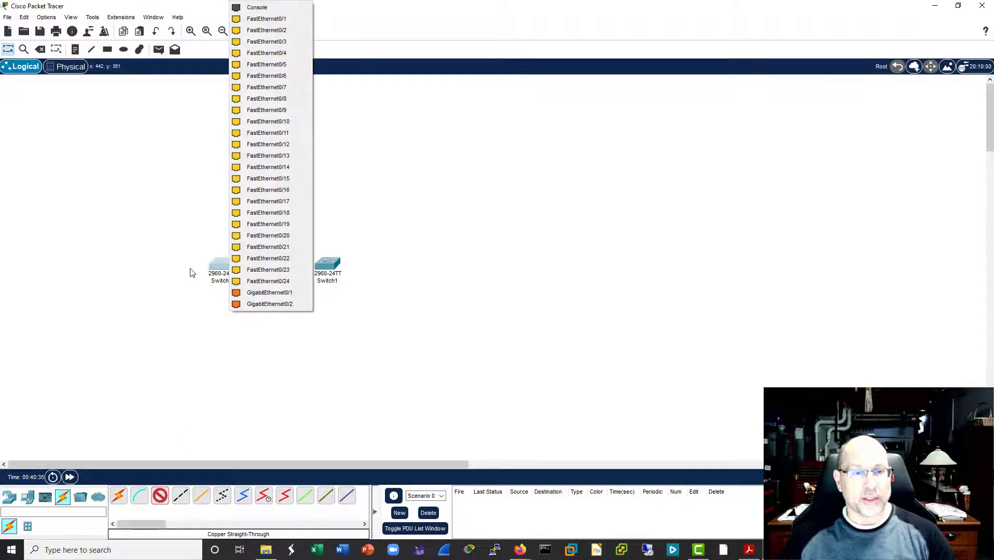
click(284, 19)
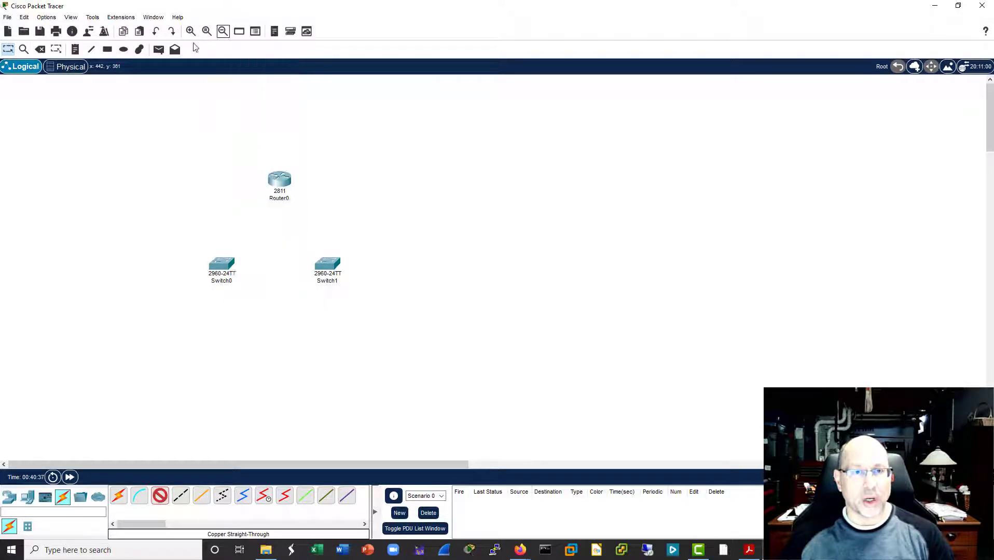
click(275, 181)
click(294, 211)
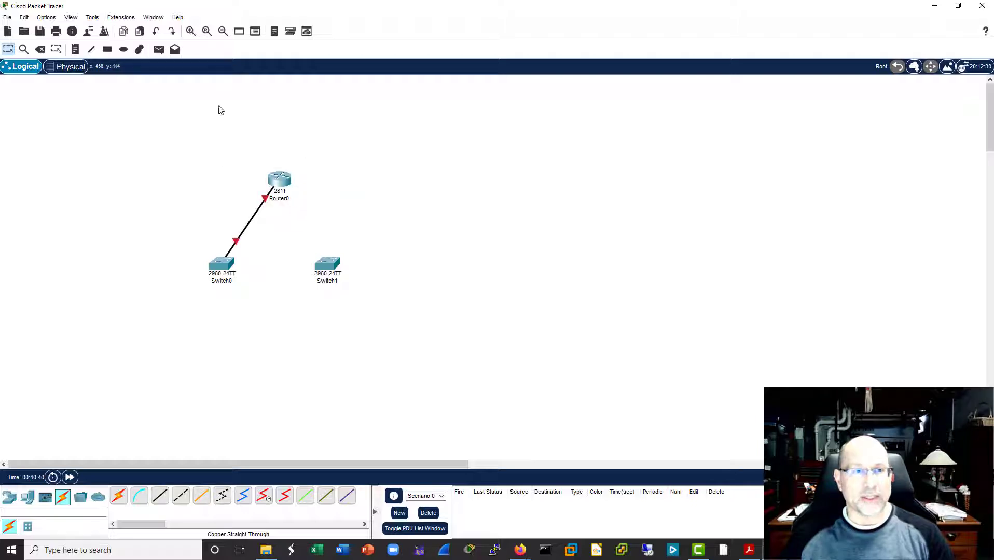
Step: Add a text note reading f0/0 above and to the left of Router0
click(75, 49)
click(230, 158)
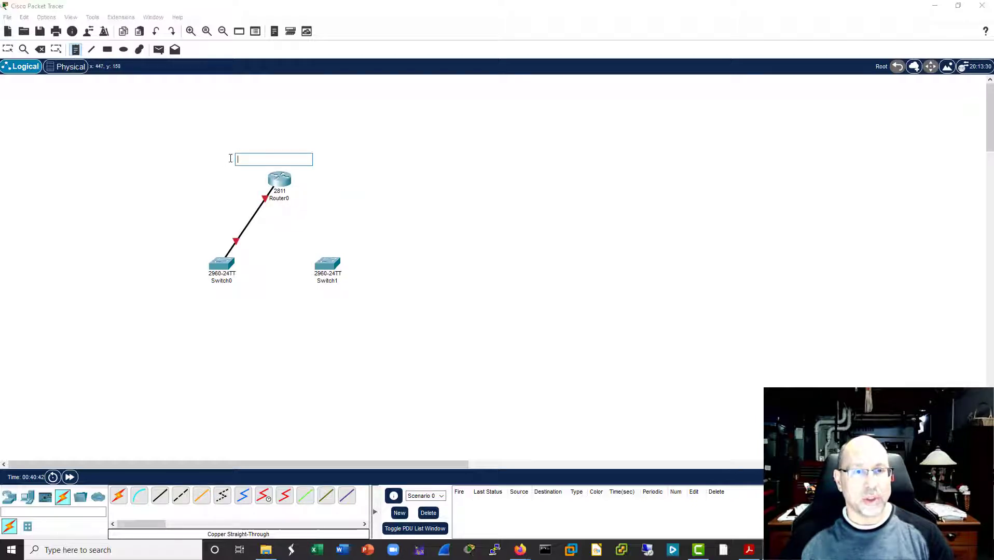
text(f0/0)
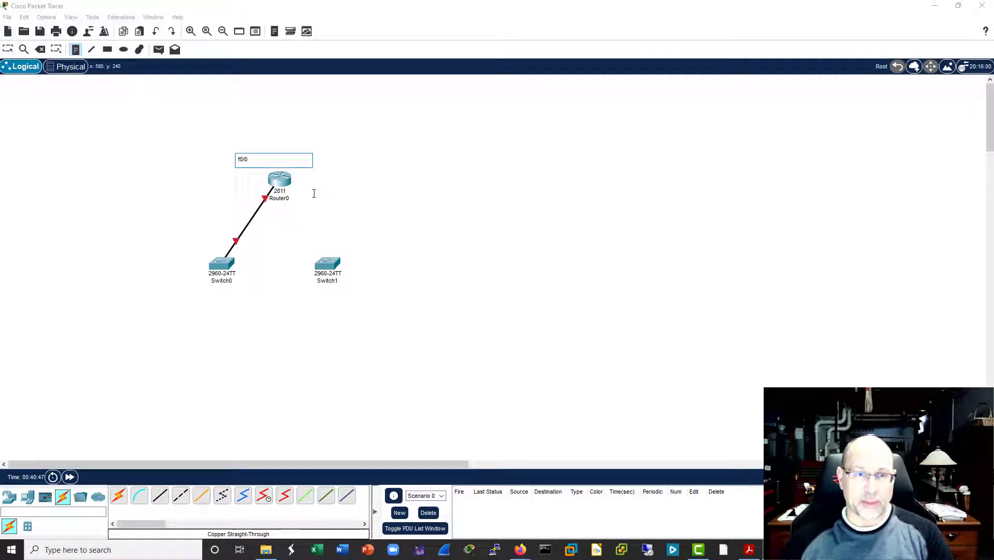
click(328, 185)
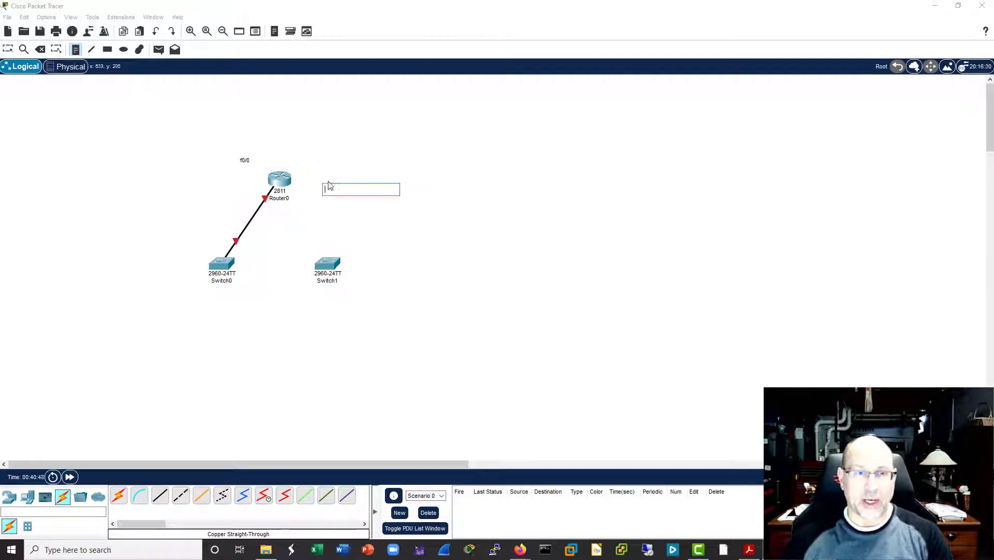
Step: Add a text note reading f0/1 above and to the right of Router0, then leave note placement
click(76, 51)
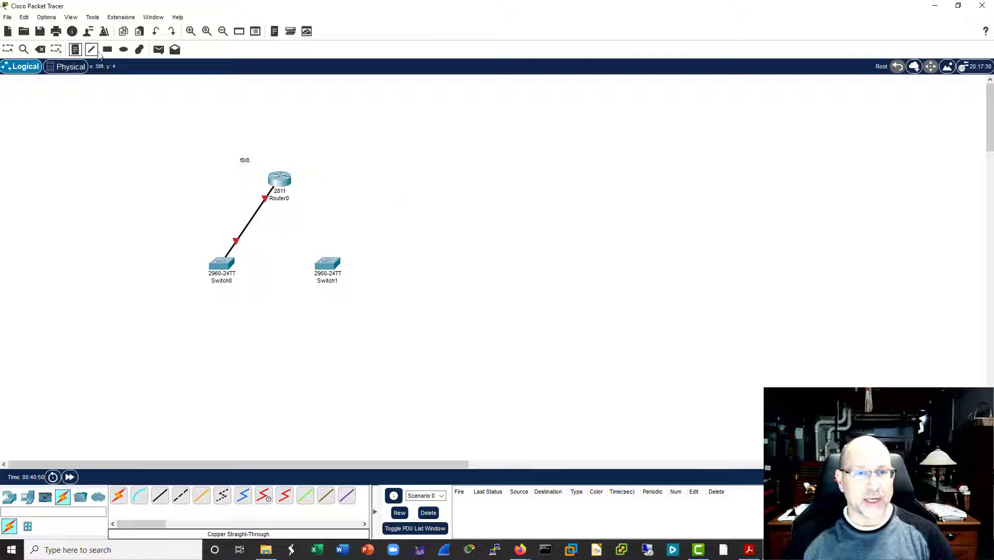
click(309, 158)
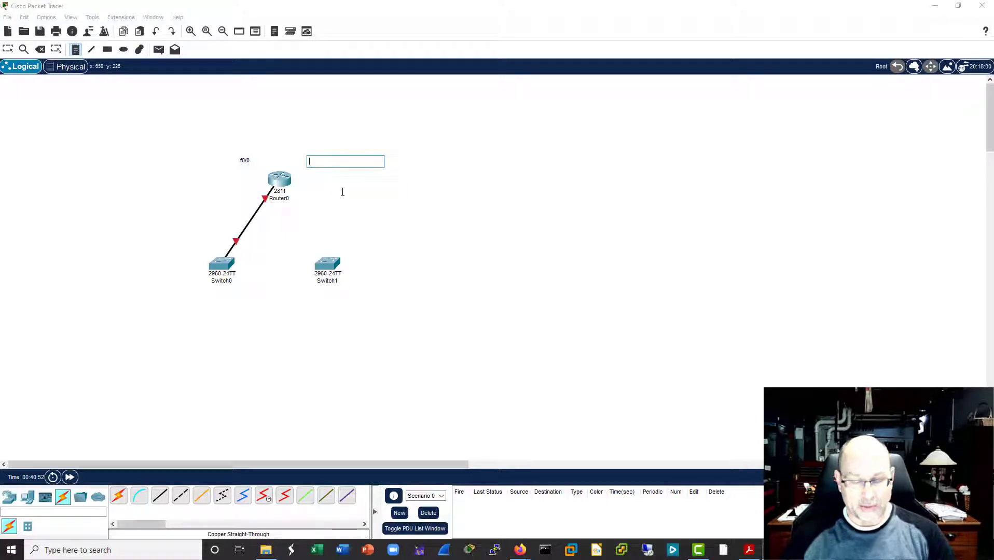
text(f0/1)
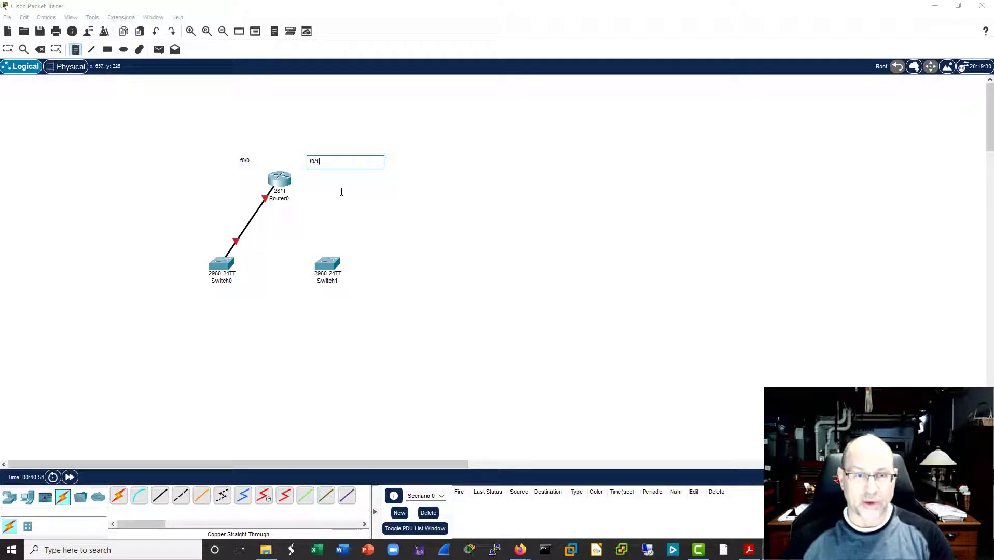
click(343, 192)
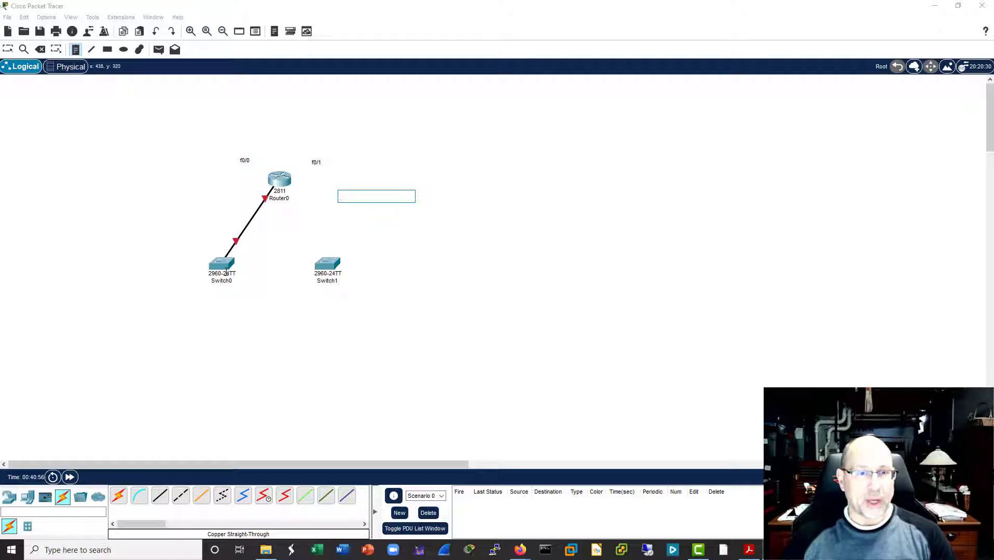
key(Escape)
key(Escape)
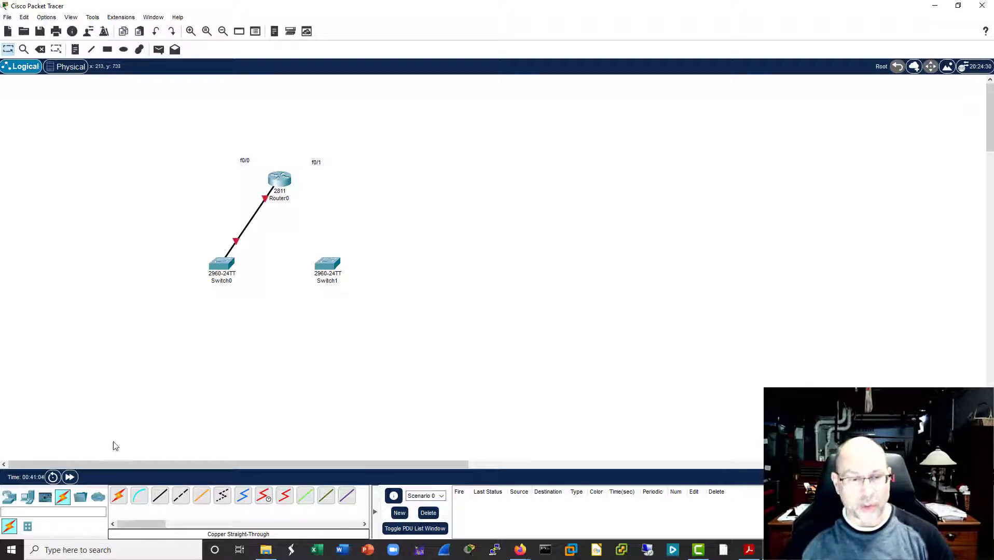
Step: Connect Switch1's FastEthernet0/1 to Router0's FastEthernet0/1 with a copper straight-through cable
click(160, 496)
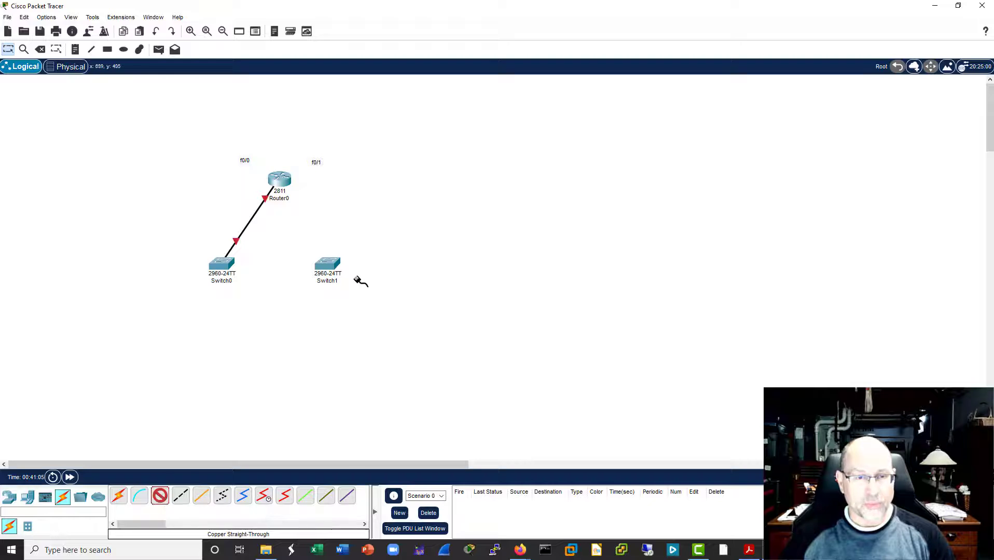
click(328, 264)
click(366, 18)
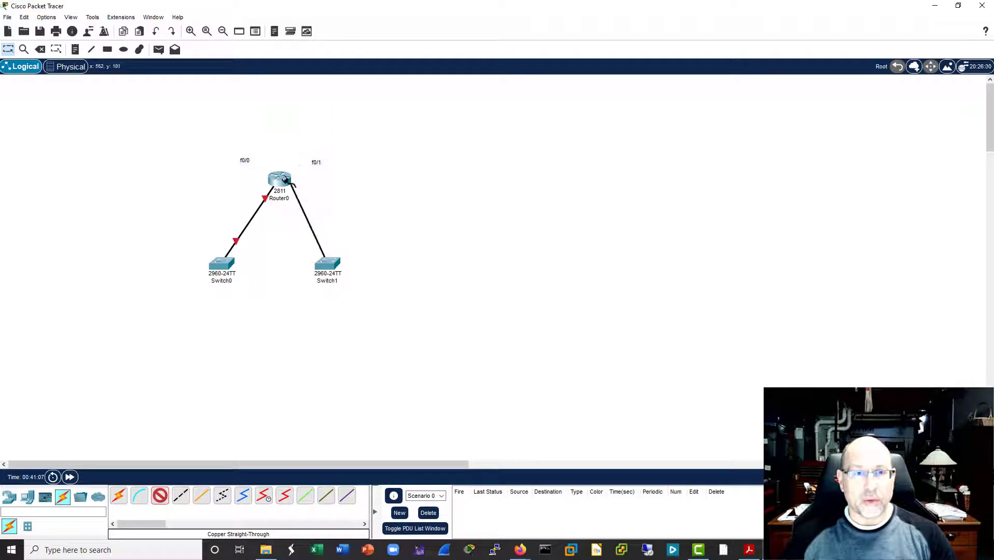
click(280, 182)
click(323, 213)
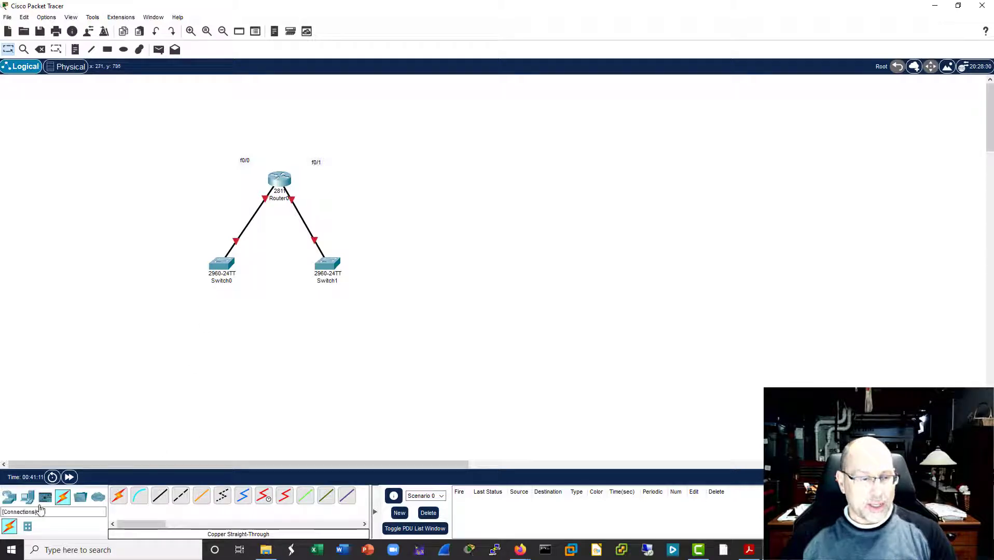
Step: Add two PCs to the workspace, one below Switch0 and one below Switch1
click(27, 497)
click(118, 496)
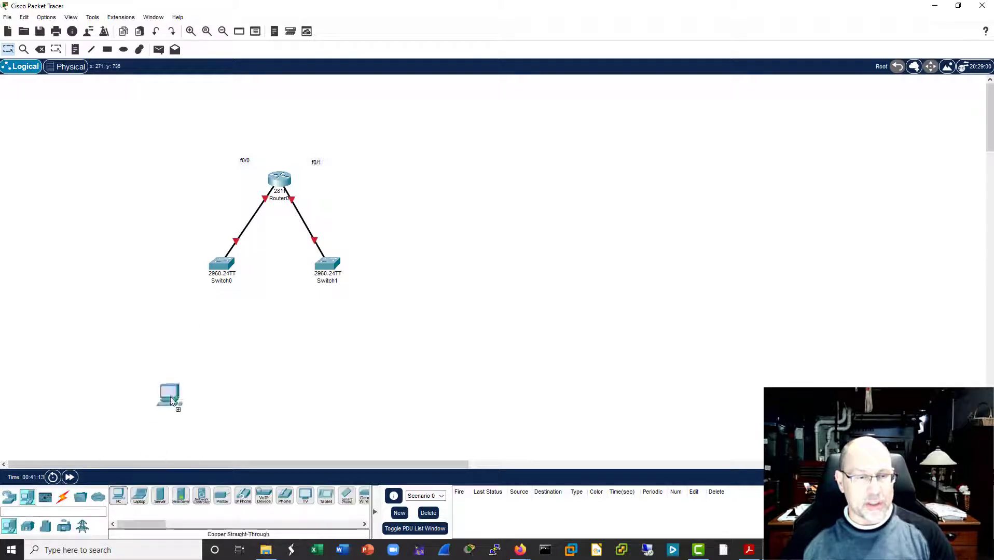
click(170, 334)
click(118, 495)
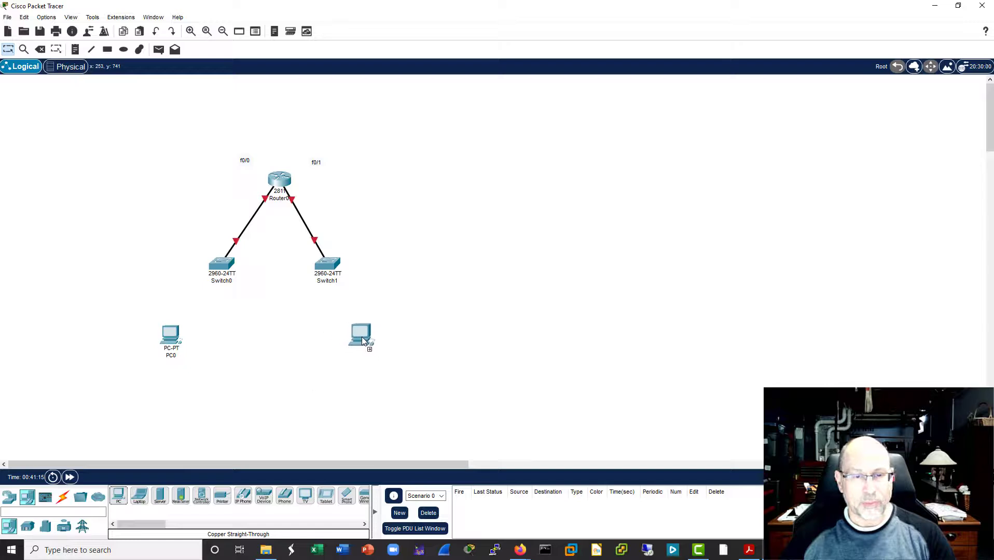
click(363, 337)
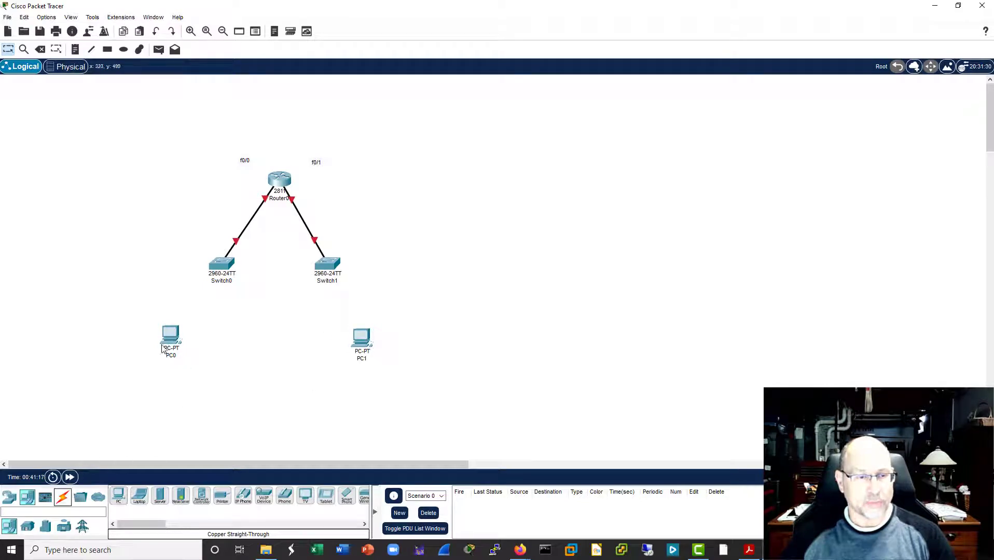
Step: Connect PC0's FastEthernet0 to Switch0's FastEthernet0/3 with a copper straight-through cable
click(62, 497)
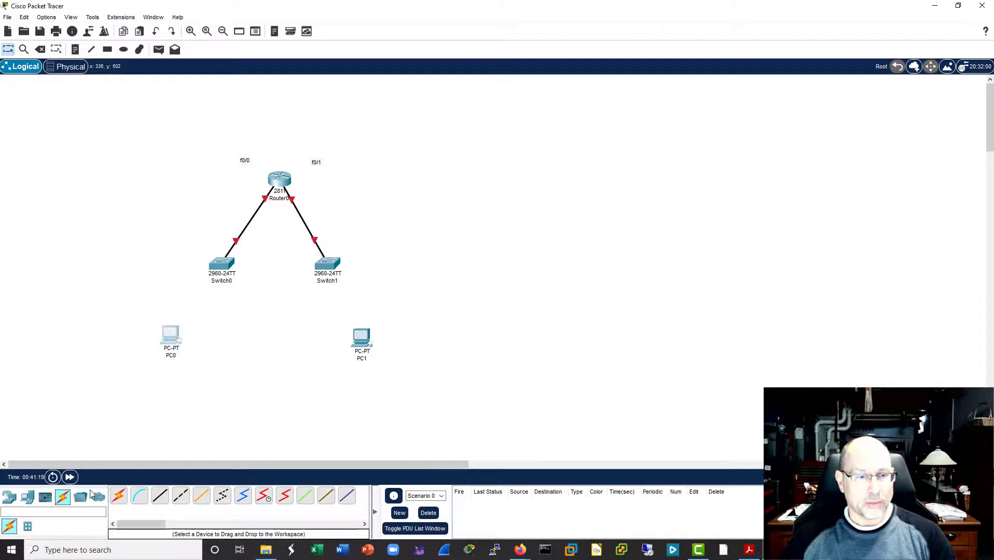
click(668, 95)
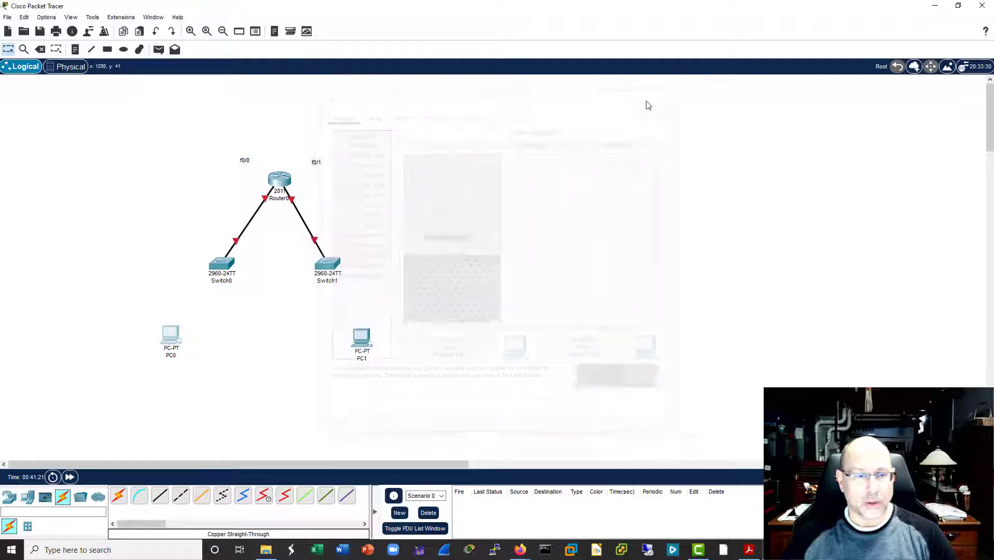
click(160, 496)
click(174, 337)
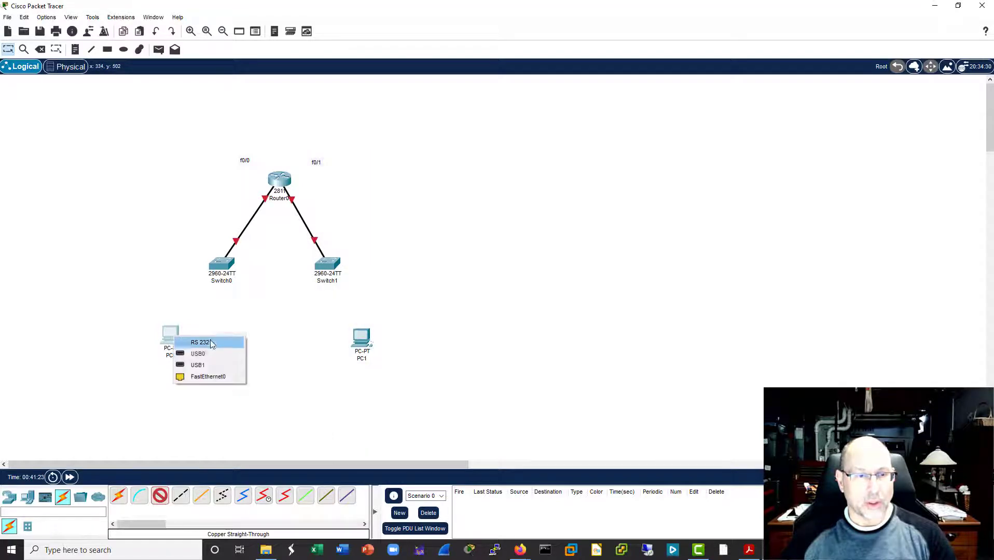
click(208, 377)
click(223, 264)
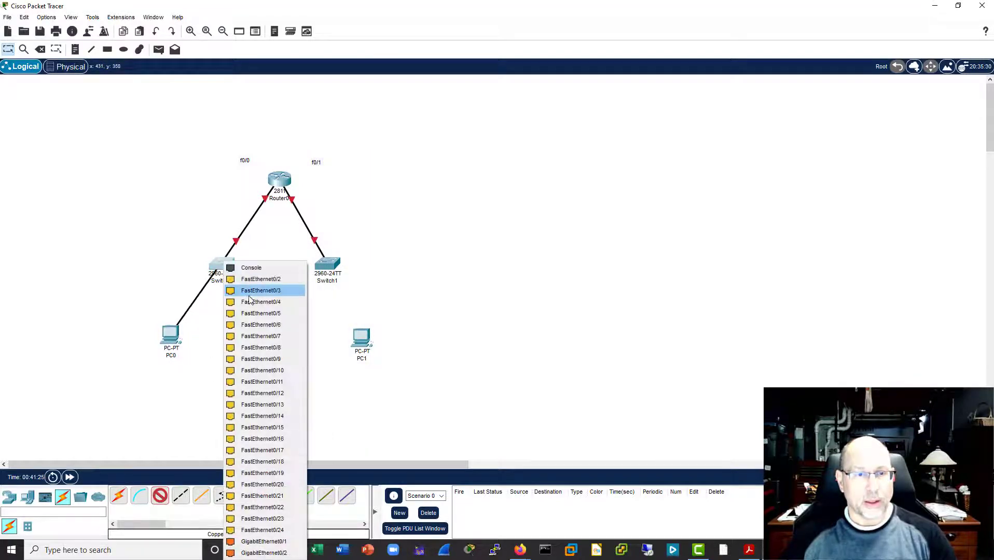
click(252, 291)
Step: Connect PC1's FastEthernet0 to a free port on Switch1 with a copper straight-through cable
click(160, 496)
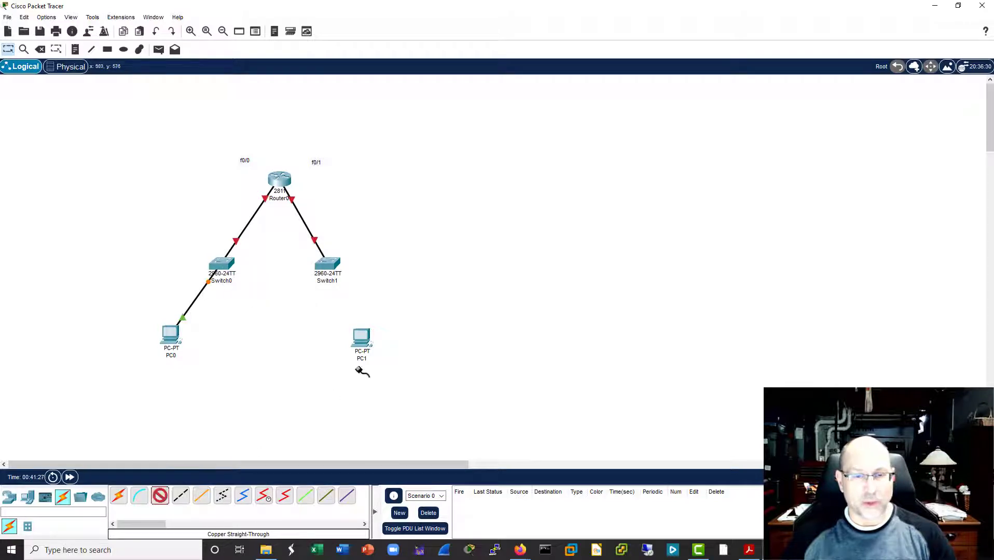
click(361, 337)
click(391, 379)
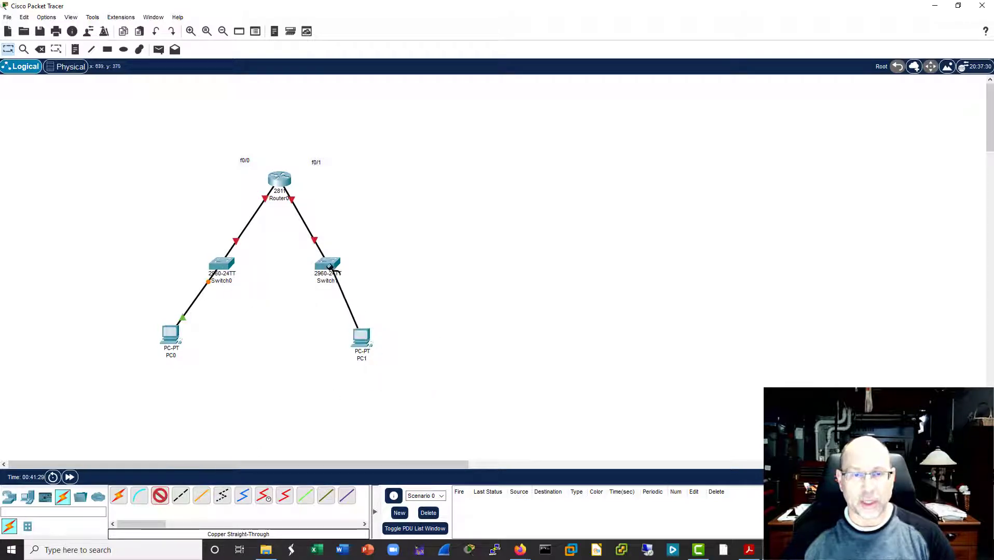
click(328, 265)
click(365, 258)
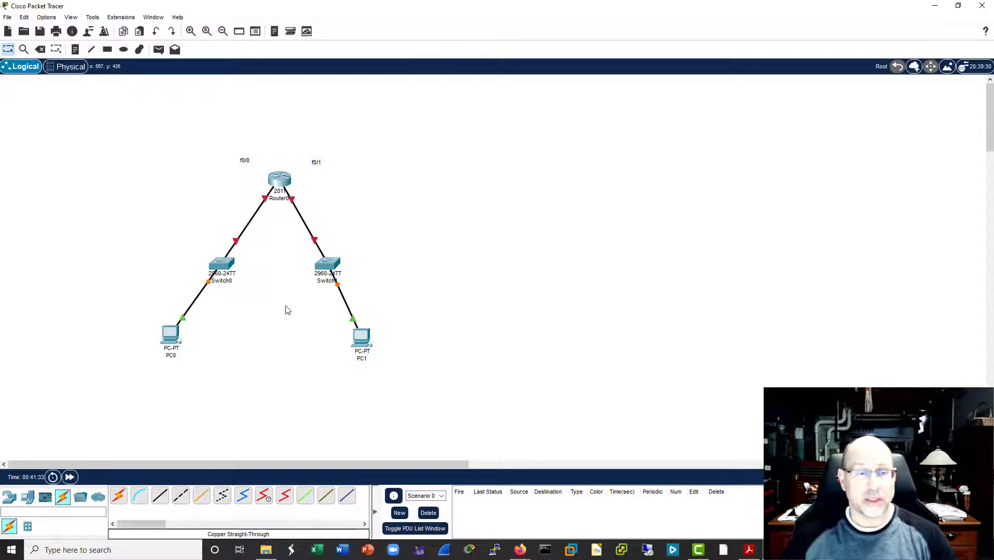
Step: Give PC0's FastEthernet0 interface the static IPv4 address 1.0.0.1 with subnet mask 255.0.0.0
click(169, 337)
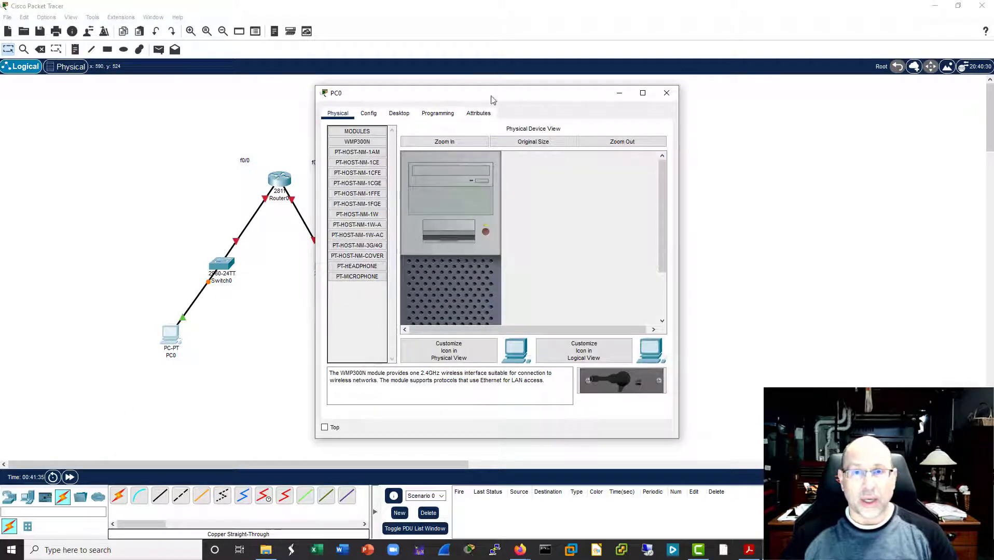
drag(493, 97, 670, 95)
click(549, 110)
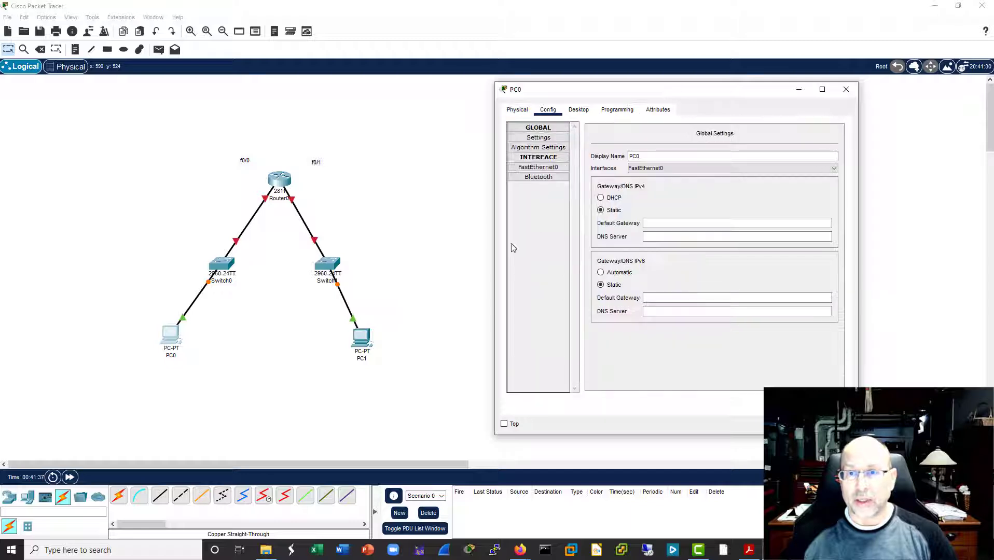
click(564, 168)
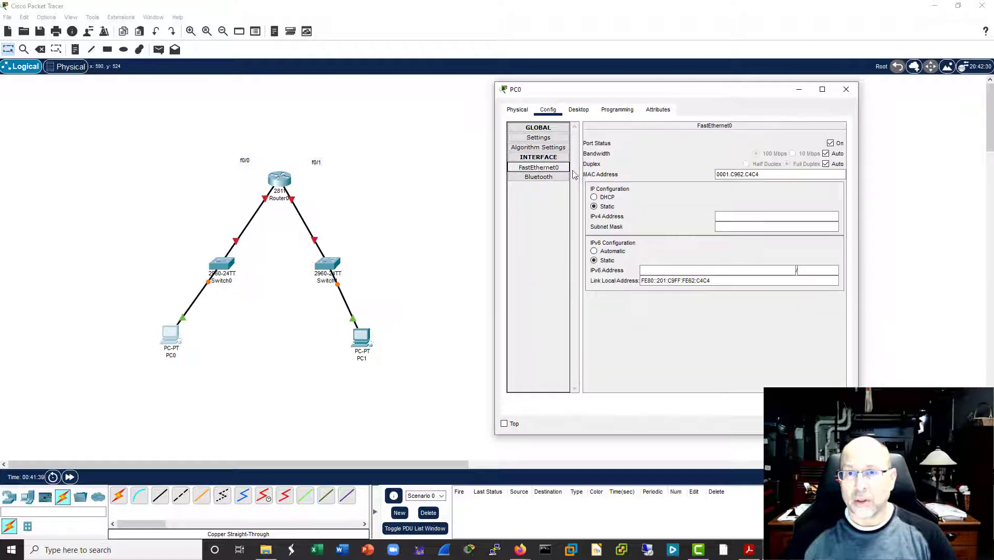
click(737, 214)
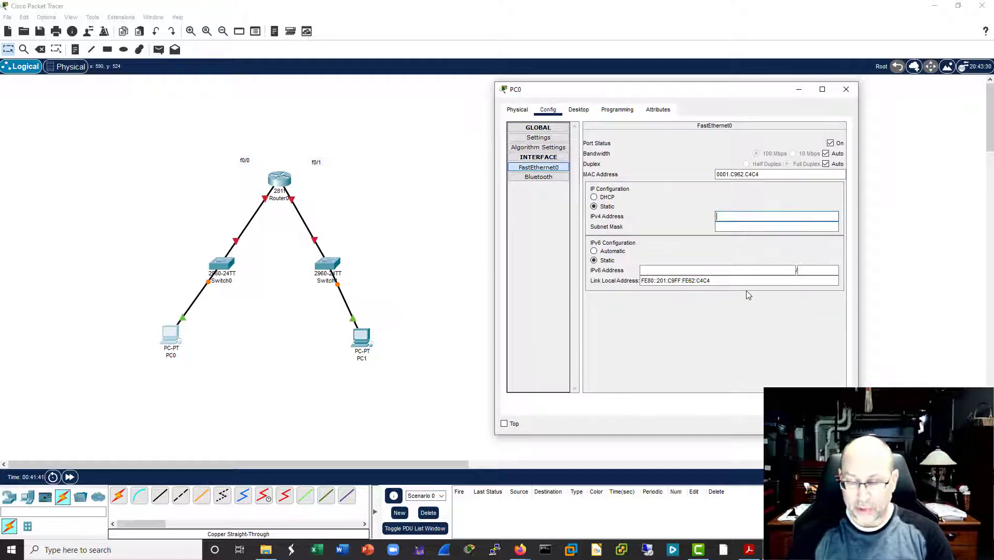
text(1.0)
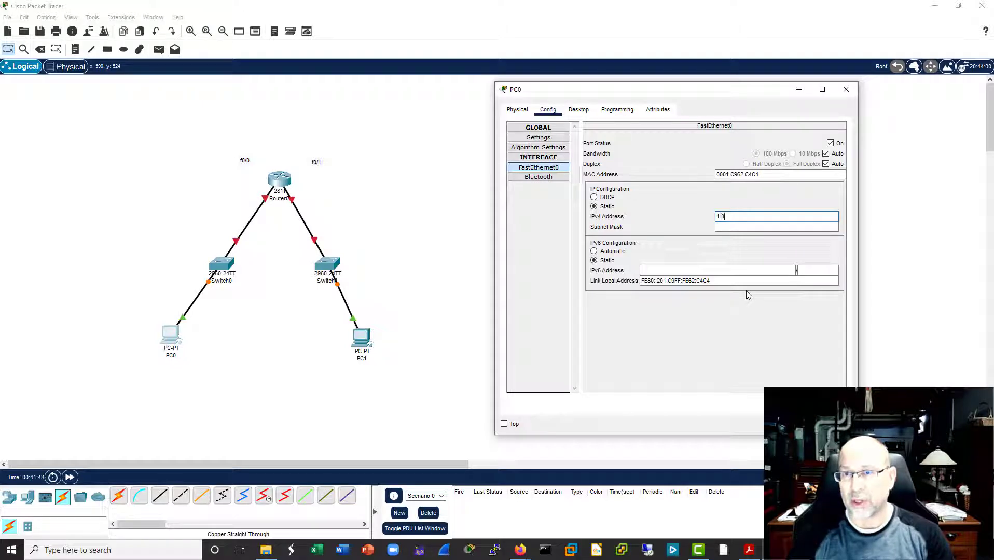
text(.0.1)
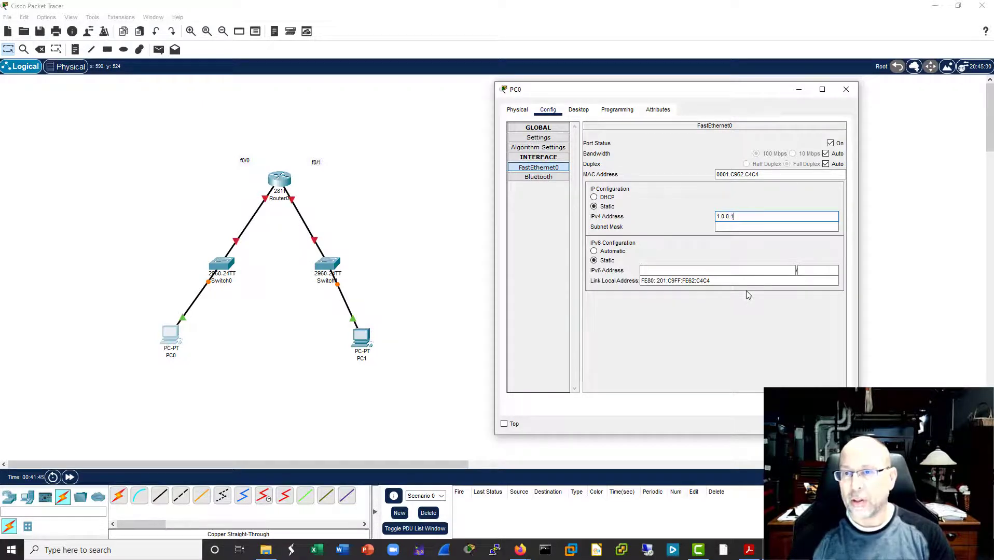
click(755, 228)
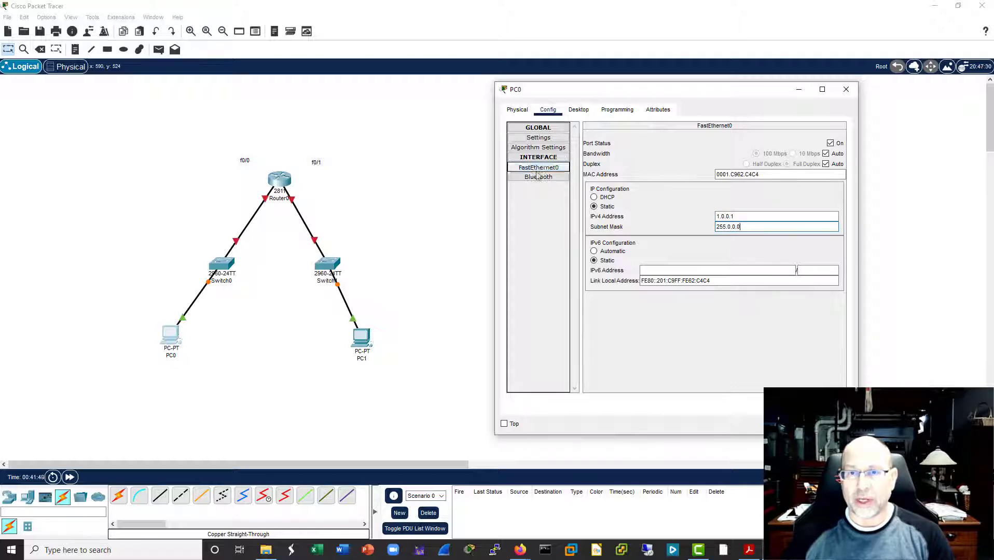
Step: Set PC0's IPv4 default gateway to 1.0.0.254 and close its configuration window
click(543, 138)
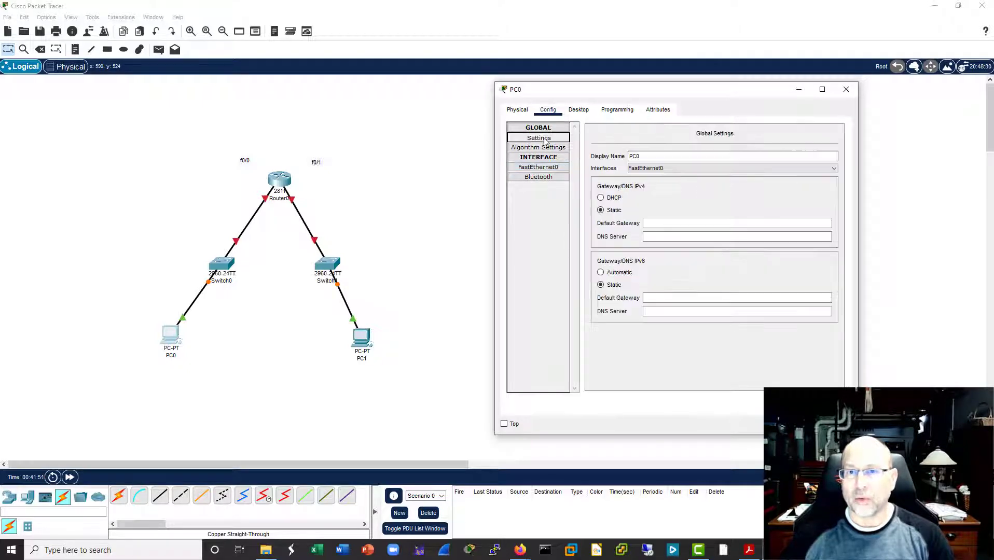
click(660, 223)
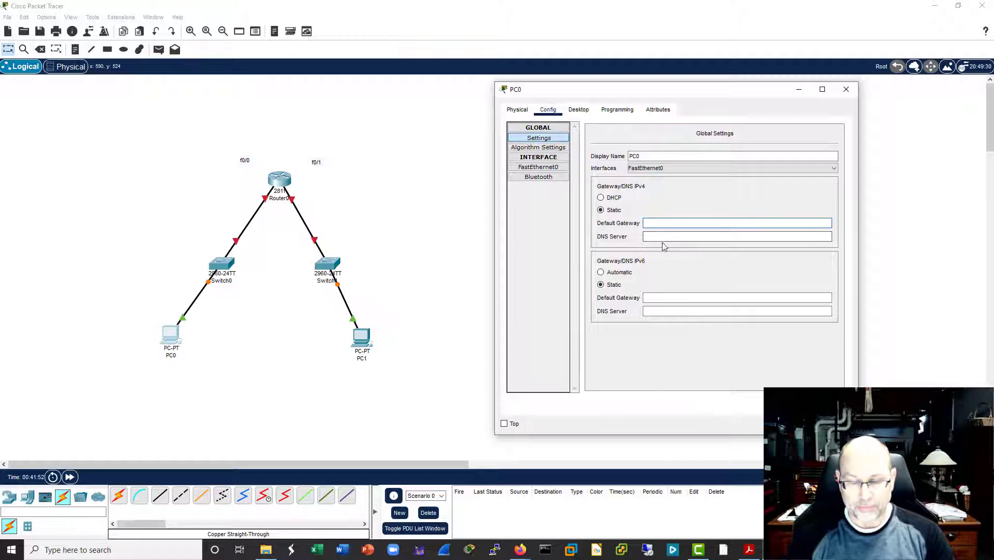
text(1.0.0.254)
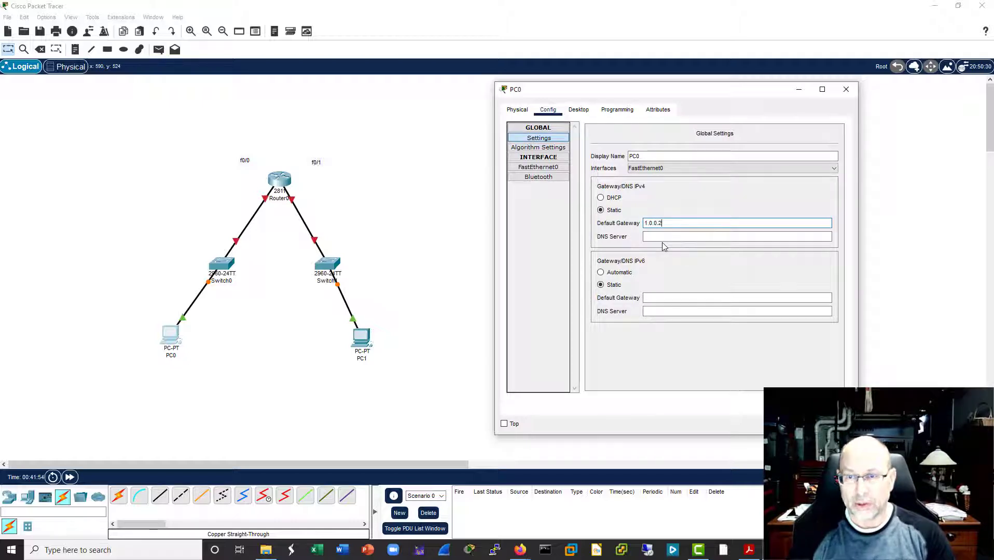
click(846, 89)
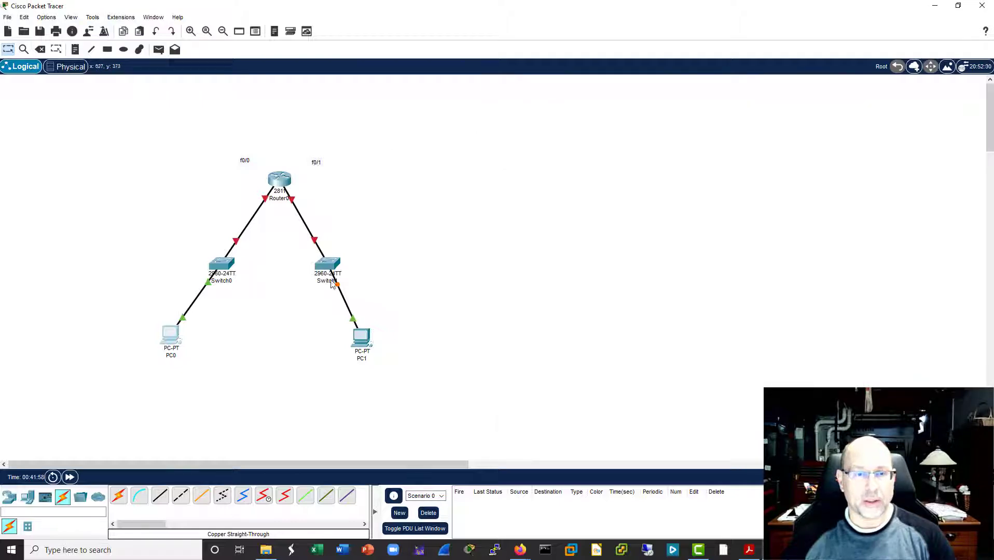
Step: Add a text note reading 1.0.0.1/8 below PC0
click(357, 336)
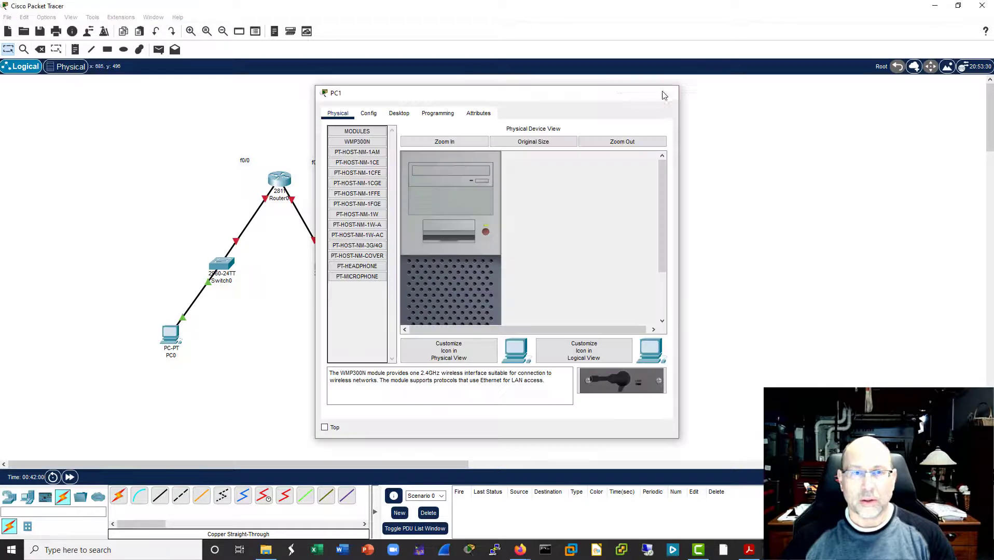
click(665, 94)
click(75, 50)
click(129, 390)
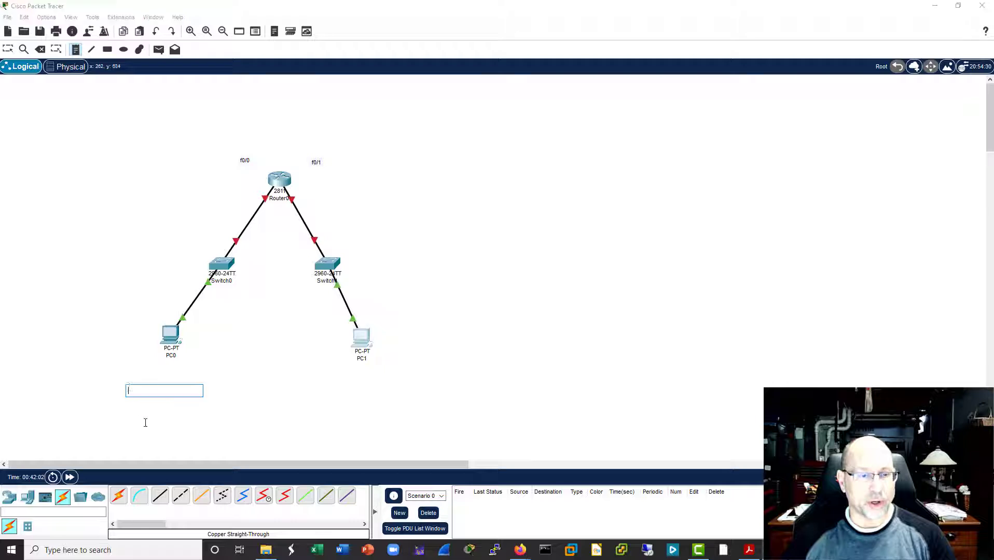
text(1.0.0)
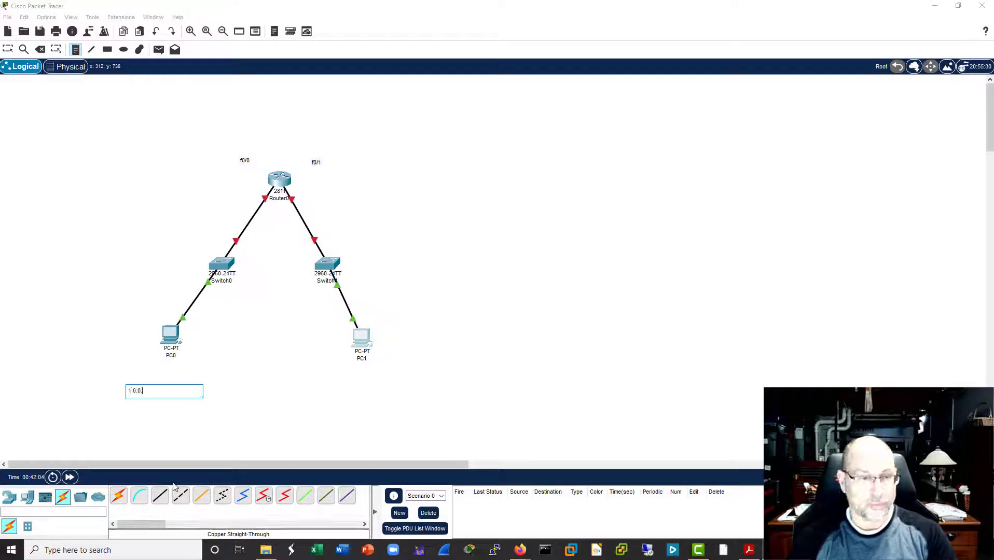
text(.1/8)
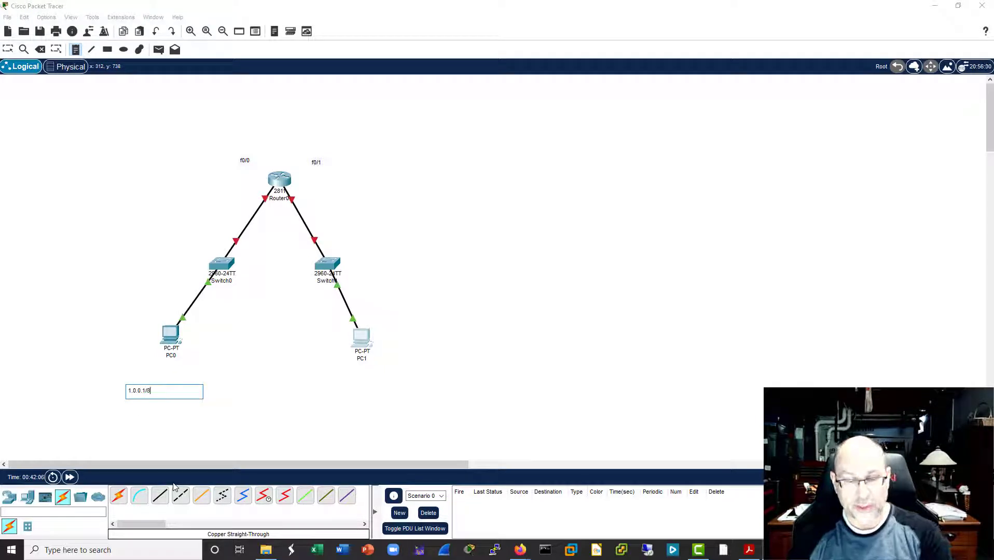
Step: Add a text note reading 2.0.0.1/8 below PC1, then leave note placement
click(316, 388)
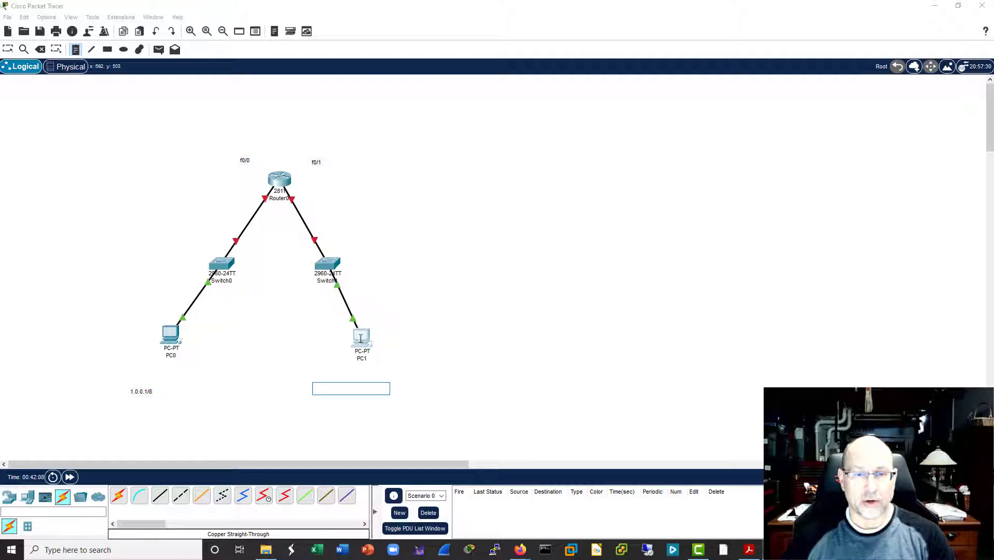
text(2.0)
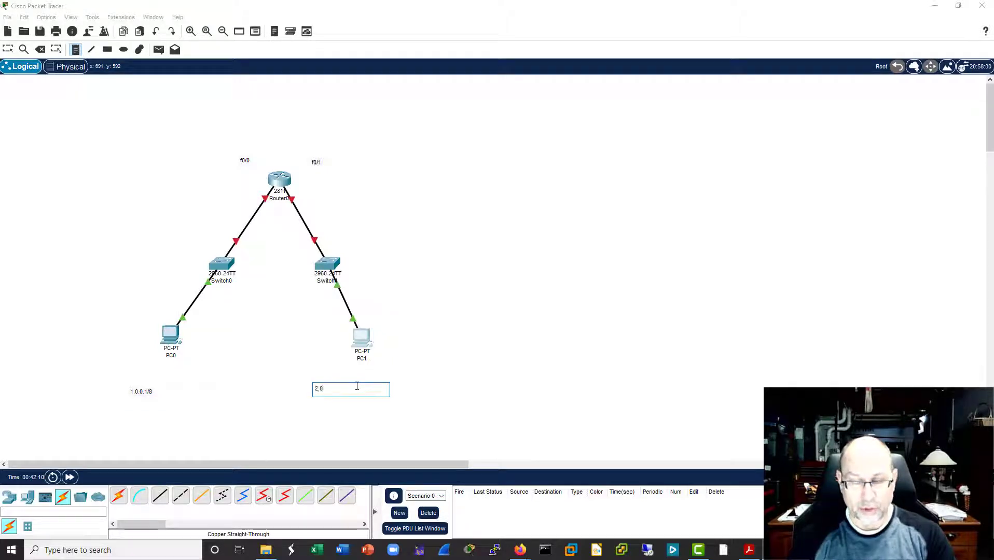
text(.0.1/8)
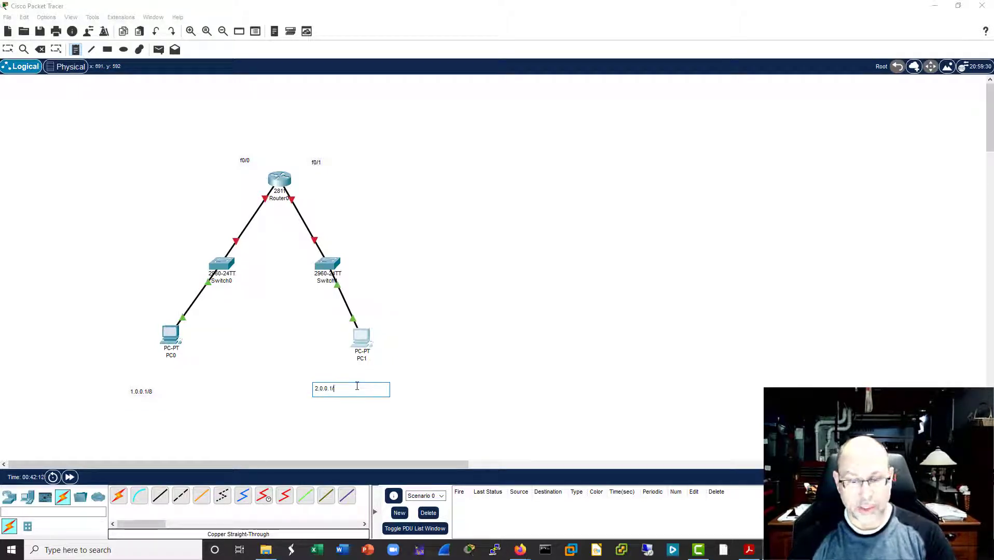
click(485, 367)
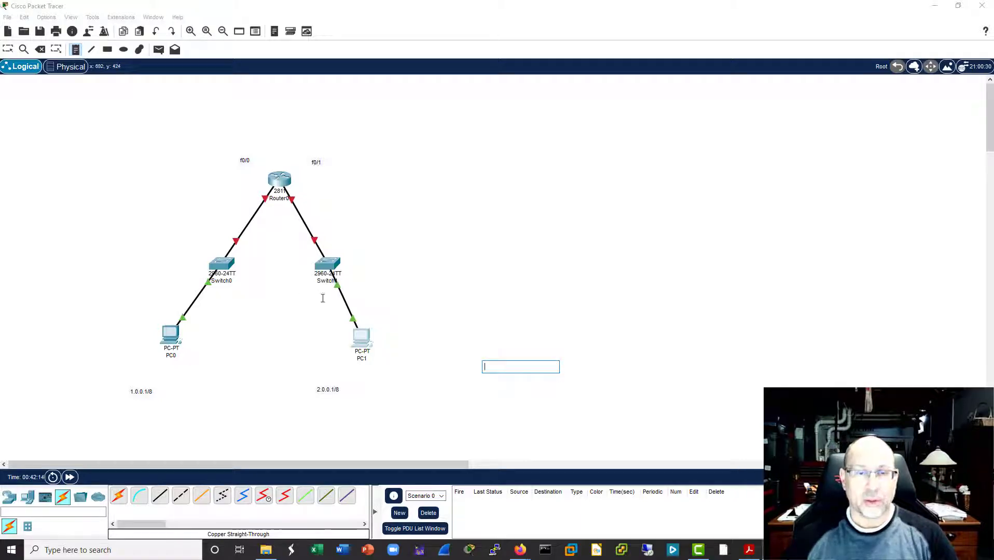
key(Escape)
Step: Set PC1's IPv4 default gateway to 2.0.0.253 in its global settings
click(361, 336)
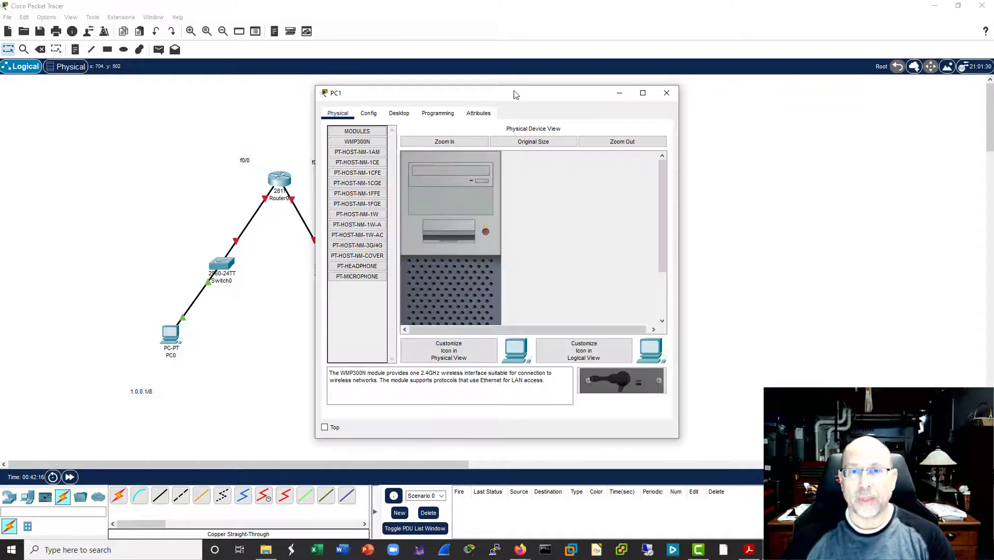
drag(513, 93, 691, 75)
click(544, 95)
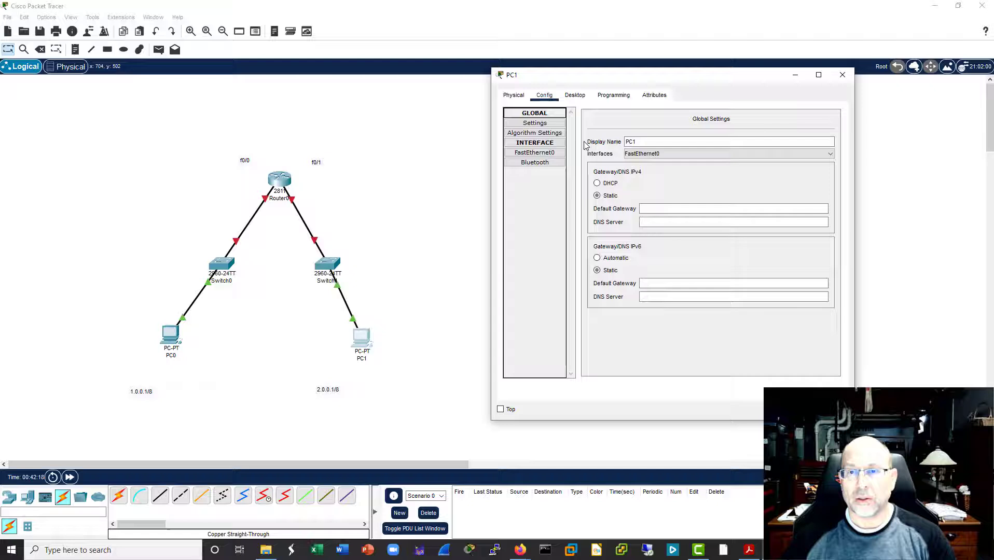
click(686, 211)
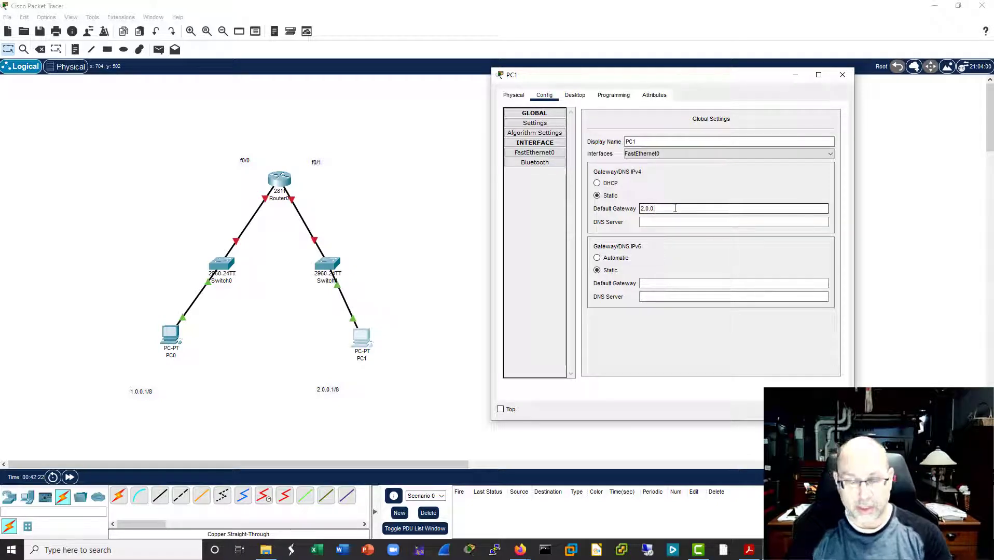
text(2.0.0.253)
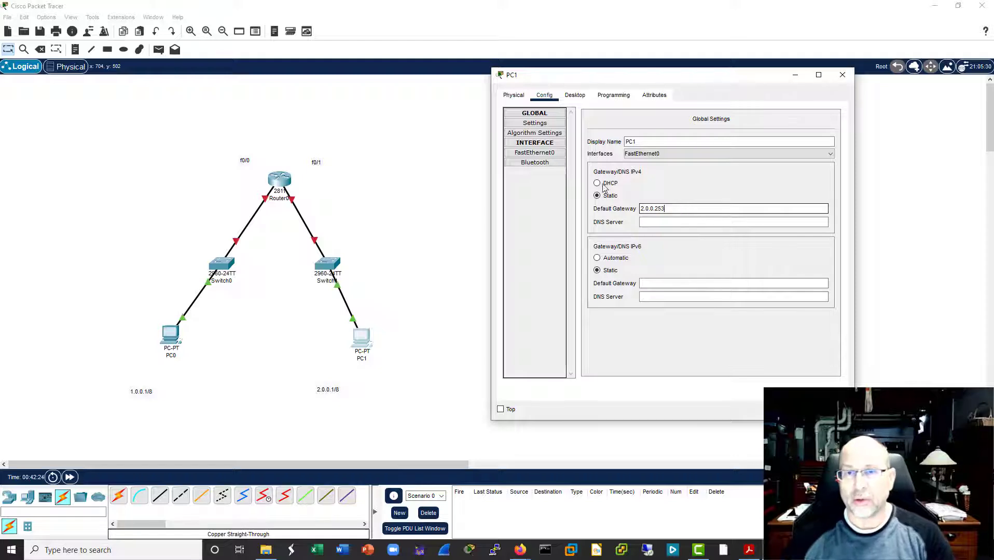
Step: Give PC1's FastEthernet0 interface the static IPv4 address 2.0.0.1 with subnet mask 255.0.0.0
click(540, 154)
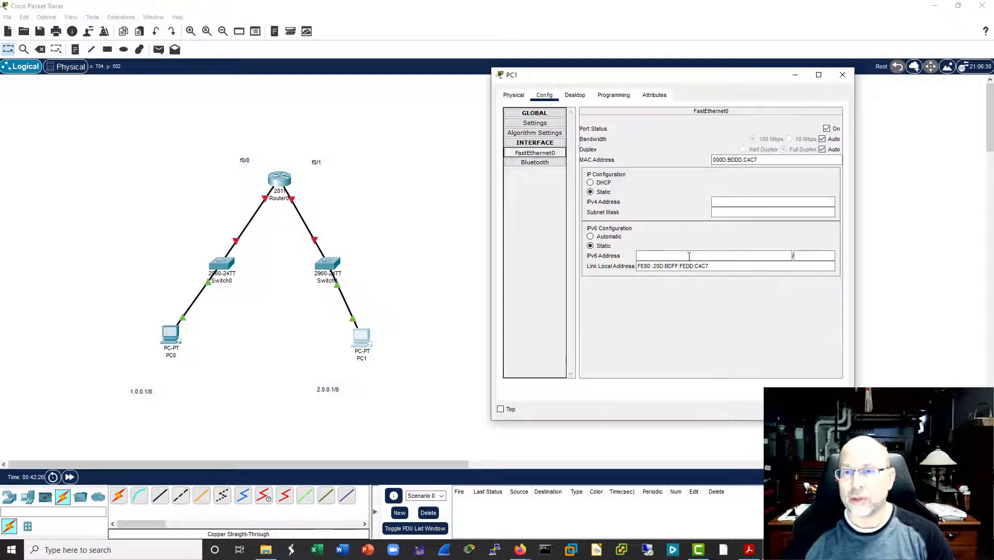
click(754, 202)
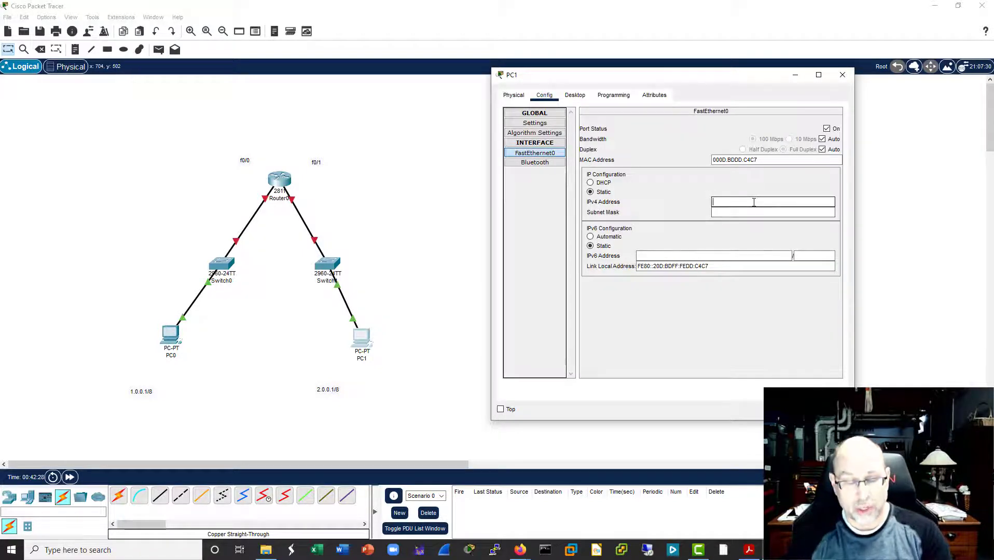
text(2)
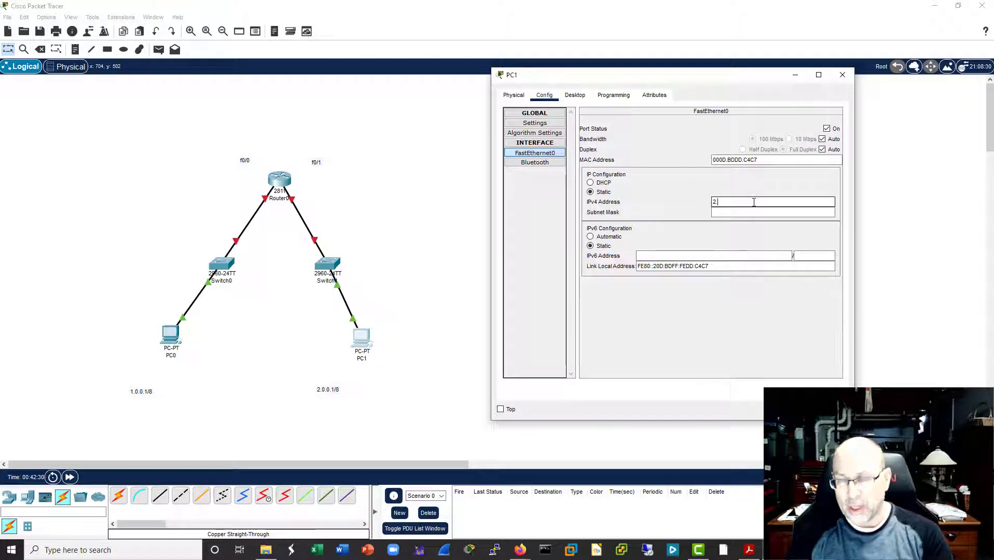
text(.0.0.1)
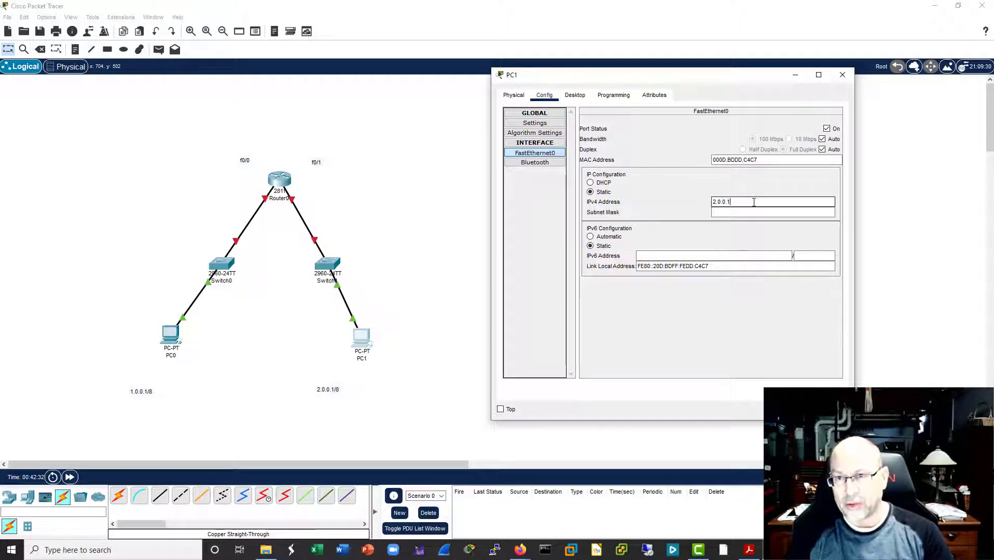
click(755, 212)
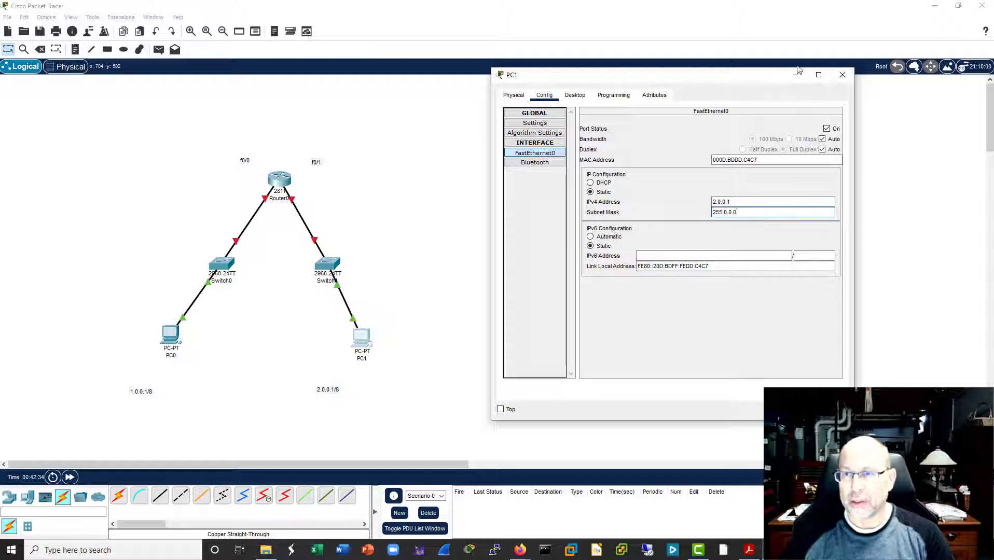
Step: Close PC1's settings and add 1.0.0.254 as a second line to the f0/0 note beside the router
click(841, 76)
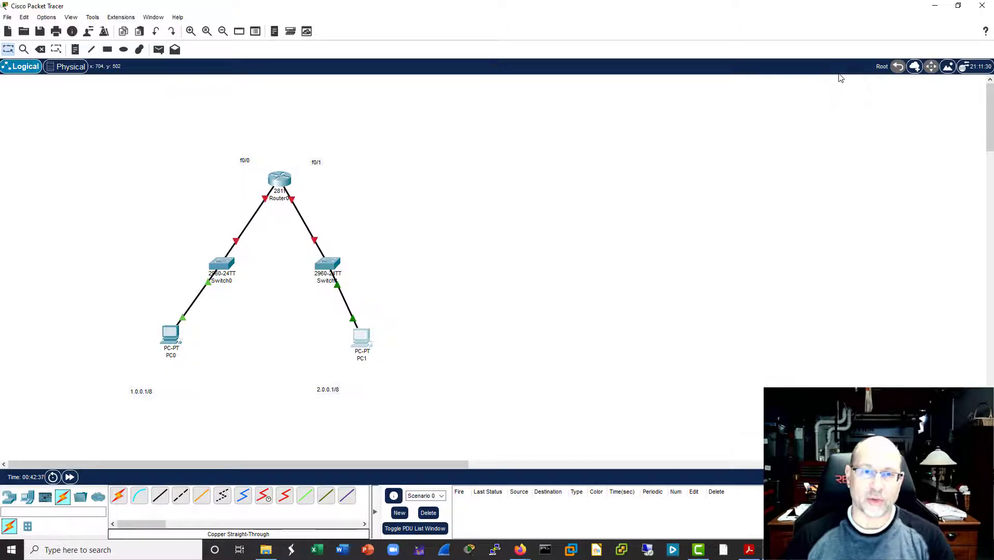
double_click(247, 165)
key(Return)
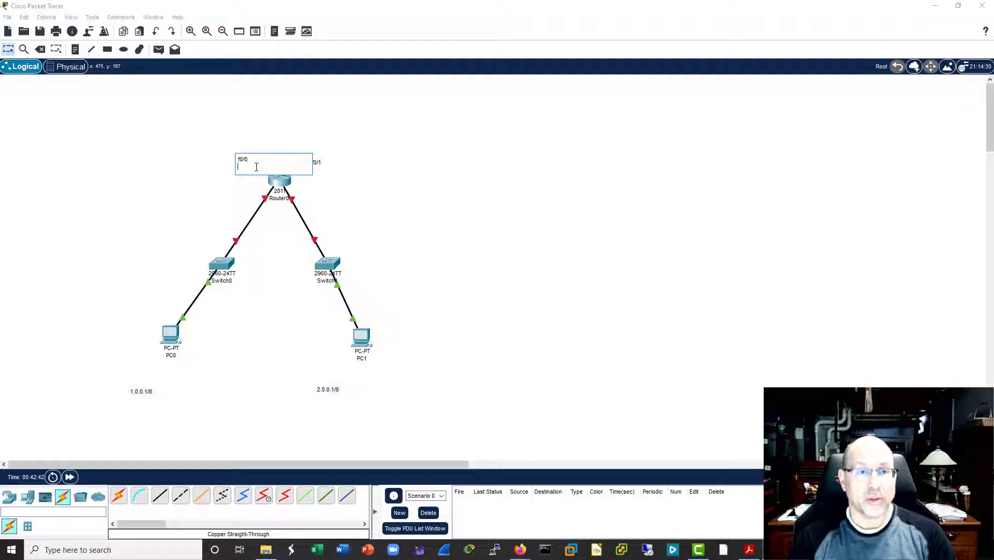
text(1.0)
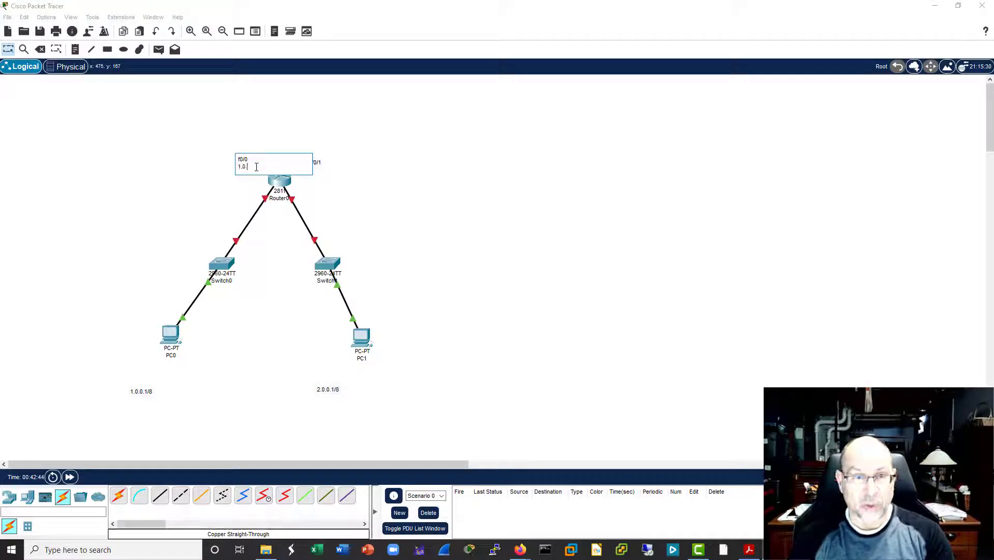
text(.)
key(BackSpace)
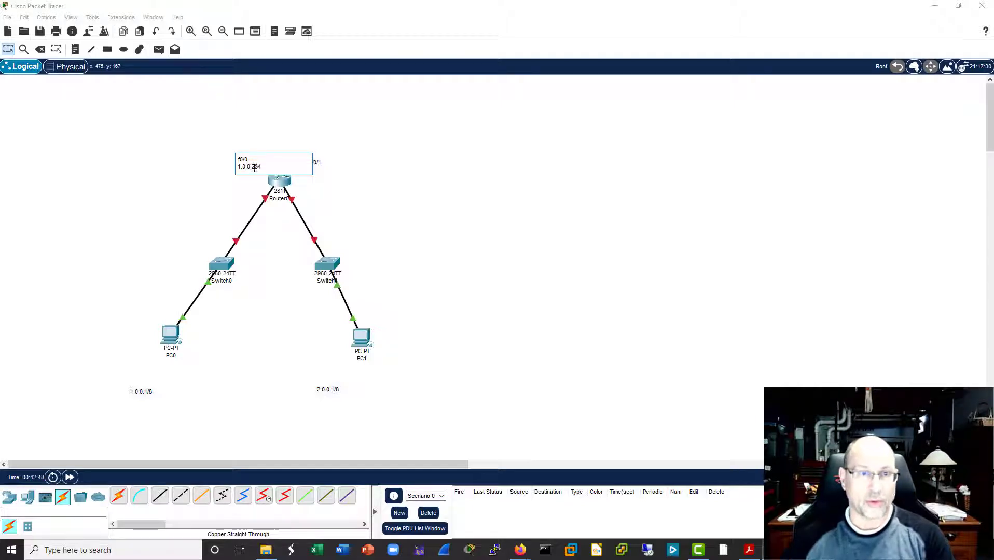
click(374, 162)
Step: Add 2.0.0.253 as a second line to the f0/1 note beside the router
double_click(316, 162)
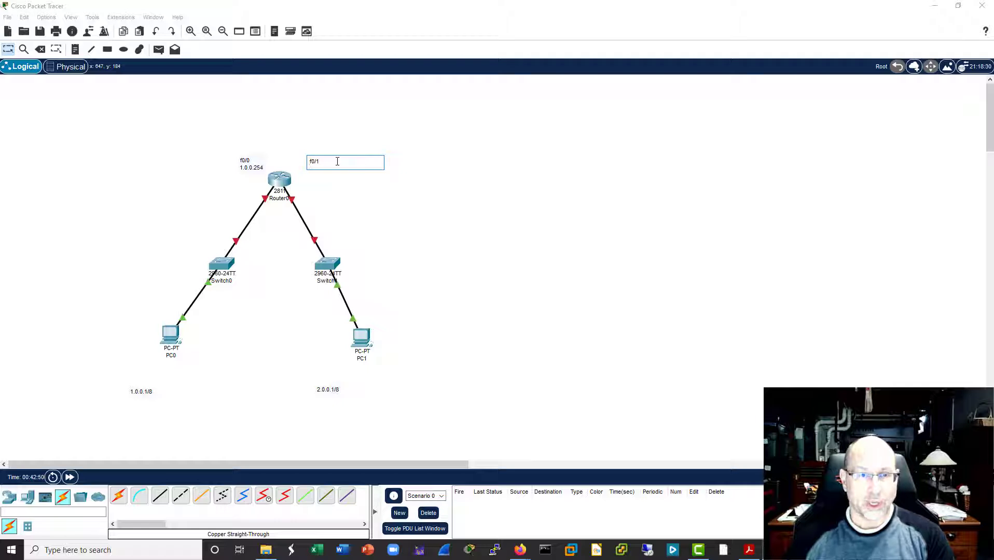
key(End)
key(Return)
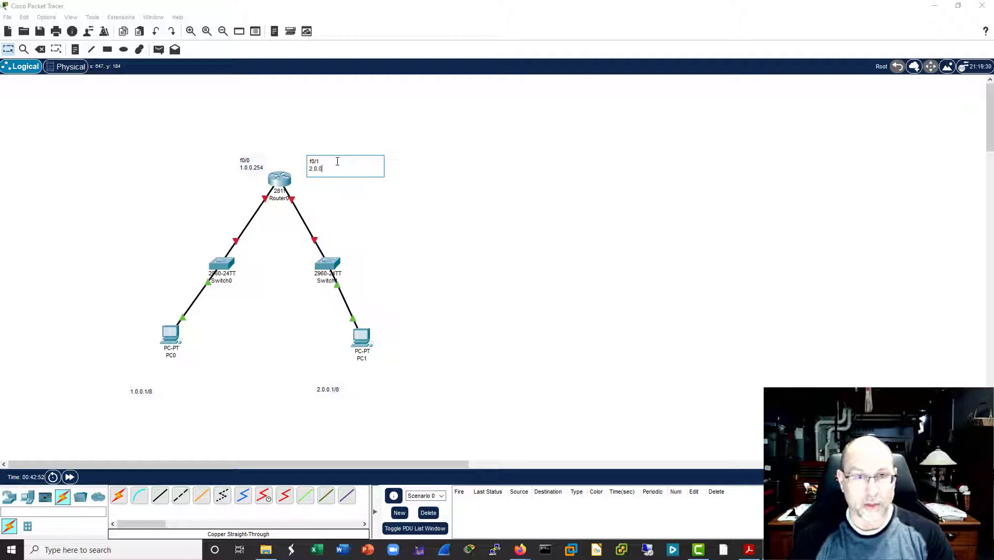
text(2.0.0.253)
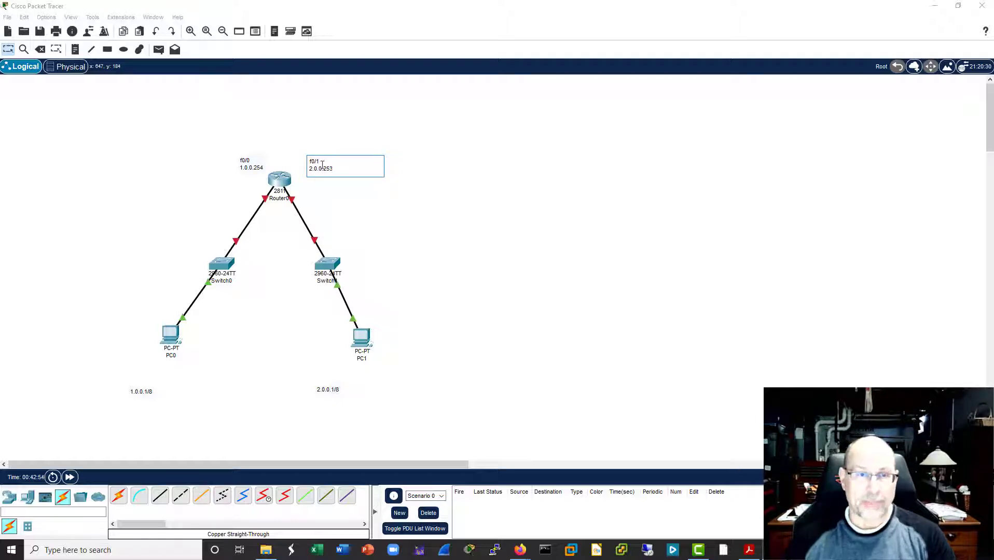
click(268, 224)
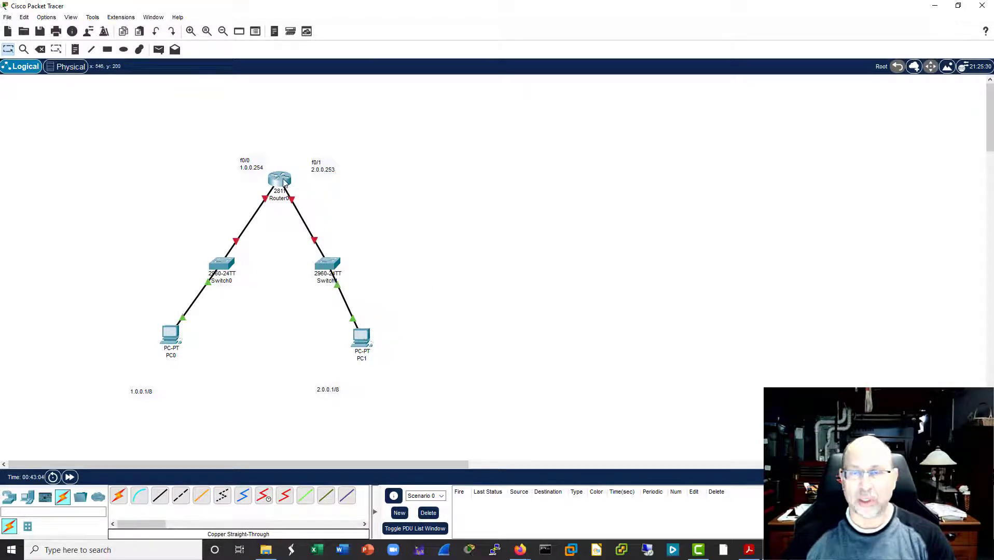
Step: Open Router0's command line and answer no to the initial configuration dialog
mouse_move(284, 182)
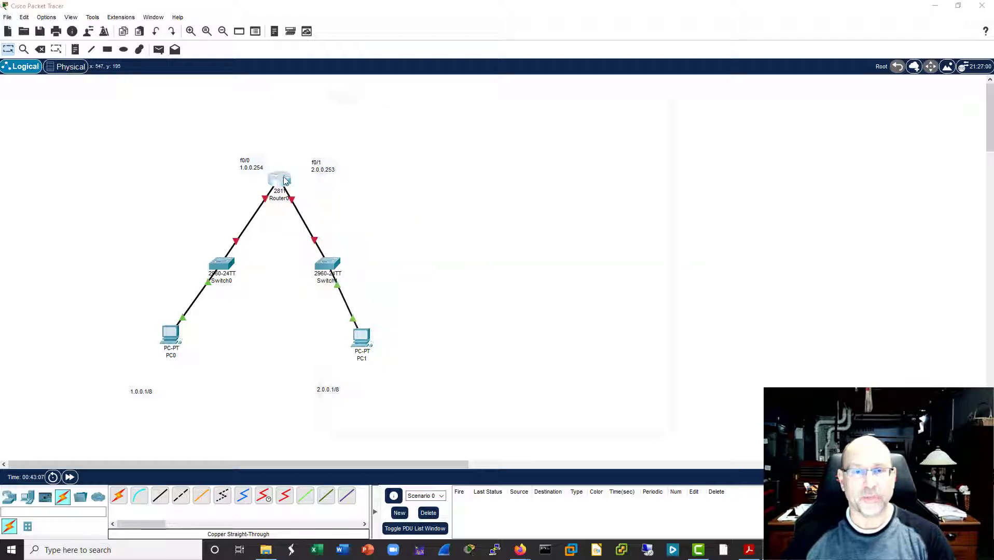
click(280, 179)
drag(451, 98, 599, 98)
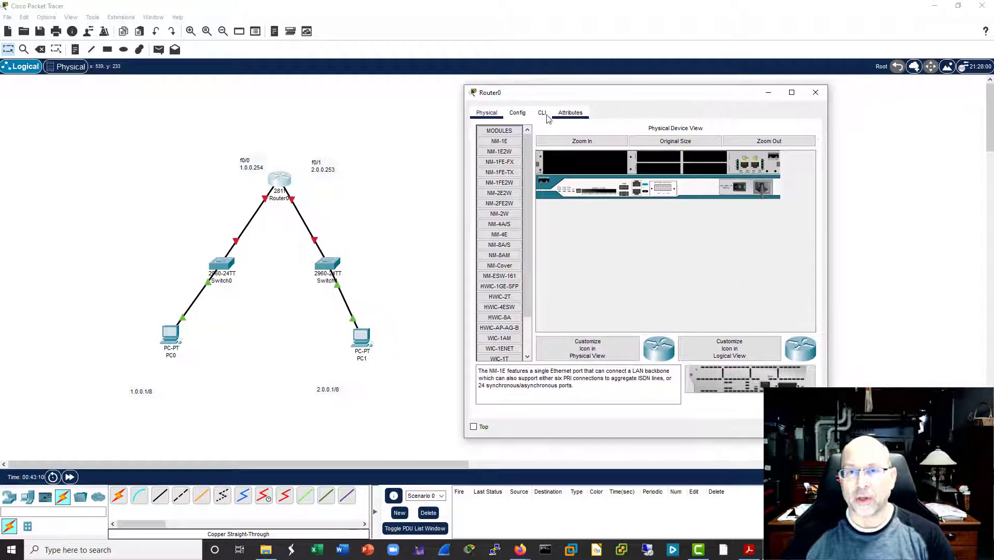
click(541, 113)
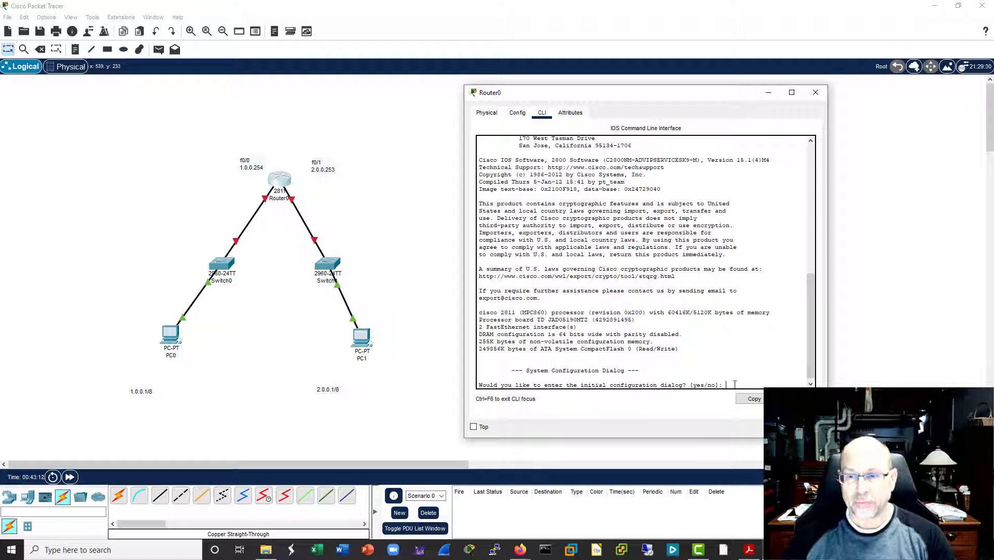
text(no)
key(Return)
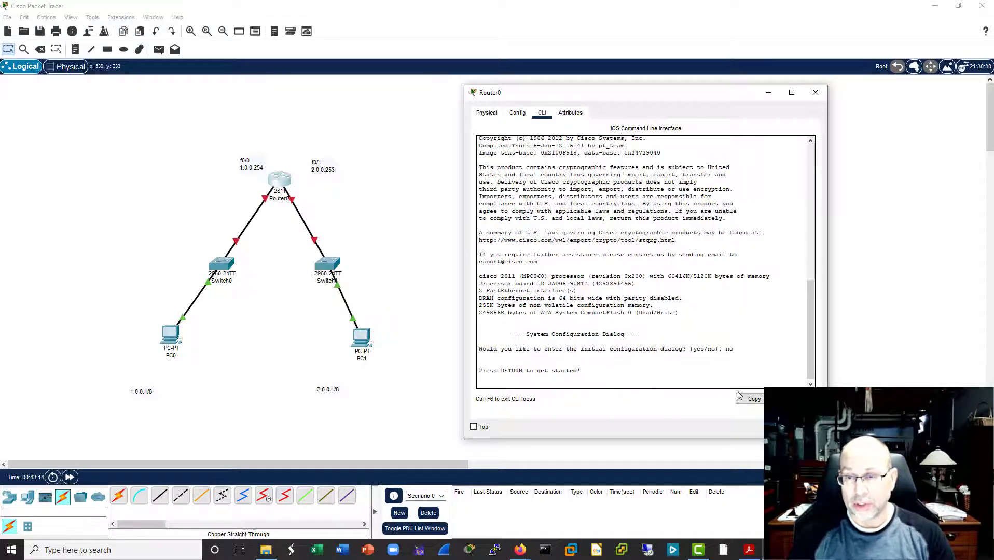
Step: Start the router console session, enter privileged mode with ena, and enter global configuration mode with conf t
key(Return)
text(ena)
key(Return)
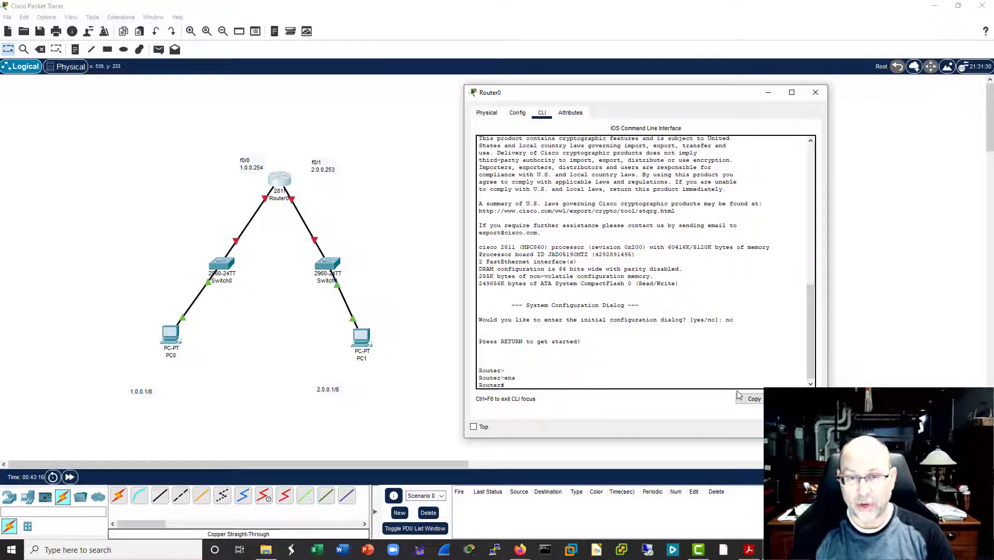
key(Return)
key(Return)
text(conf t)
key(Return)
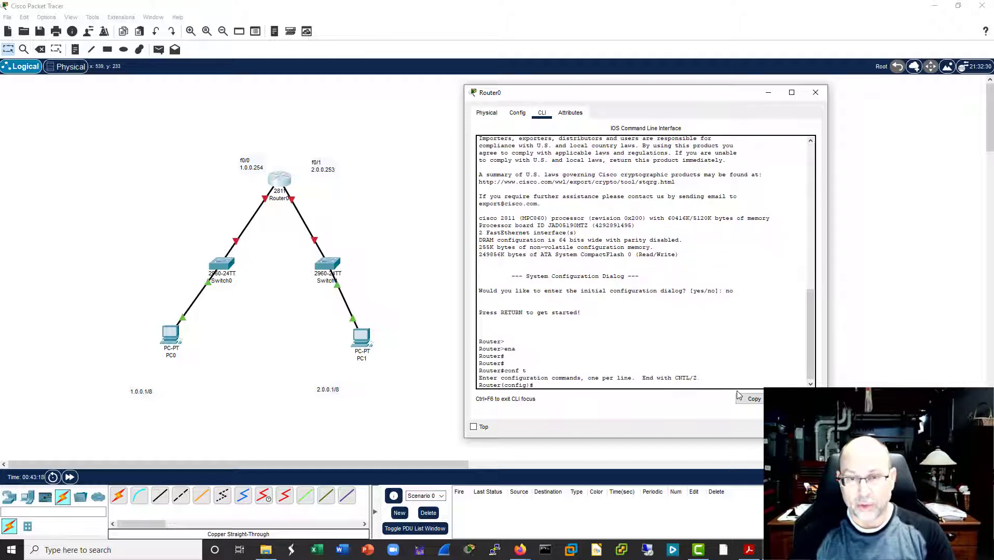
Step: Give router interface f0/0 the IP address 1.0.0.254 with subnet mask 255.0.0.0
text(int f0/)
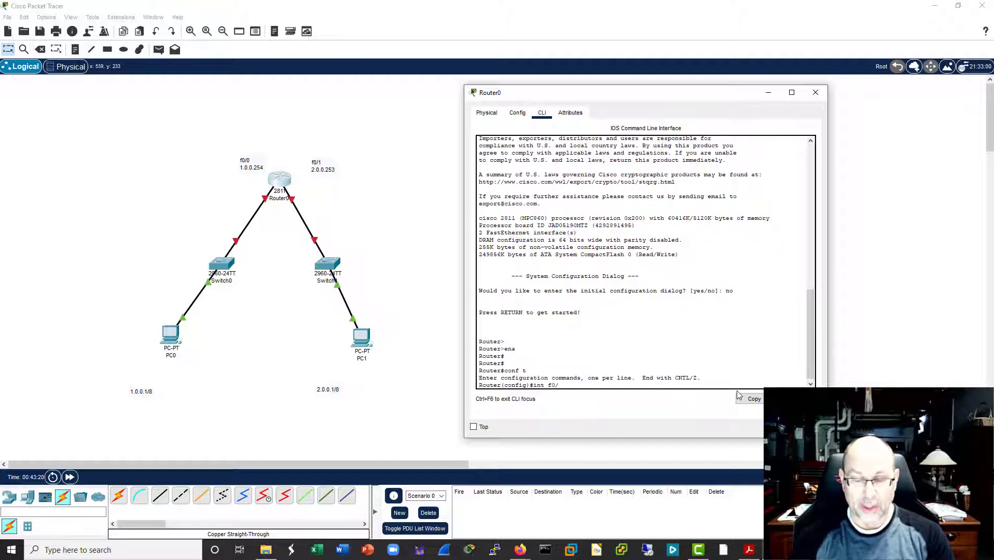
text(0)
key(Return)
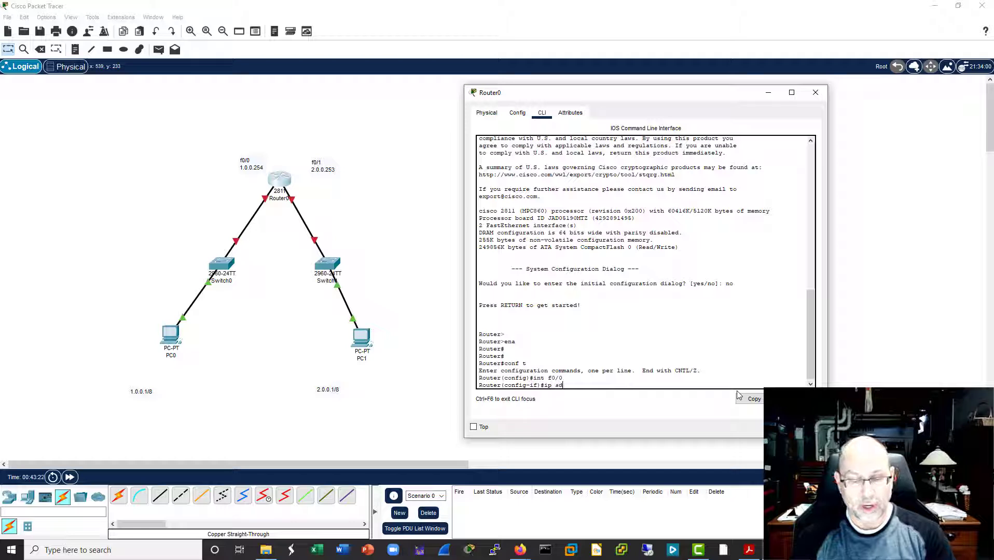
text(dr 10)
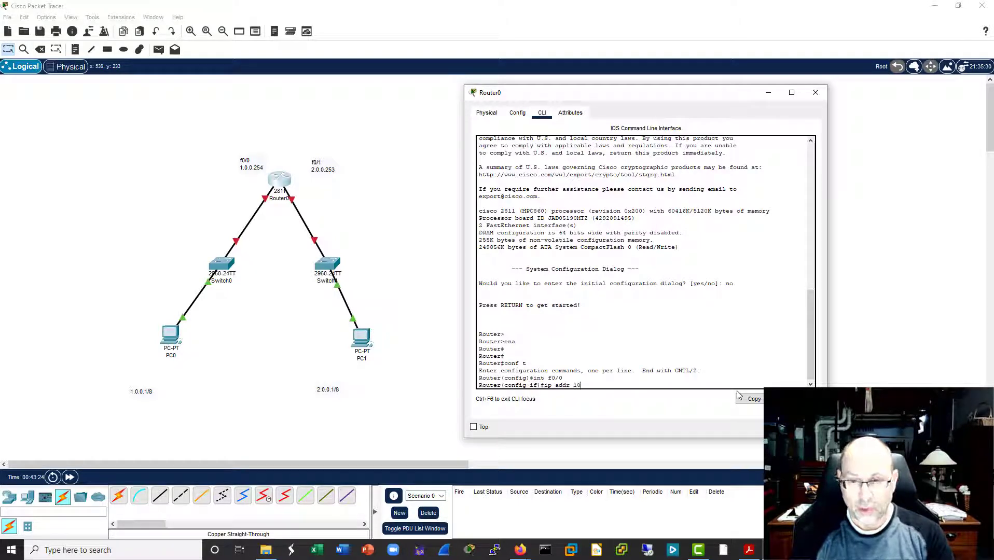
key(BackSpace)
text(.0.0.)
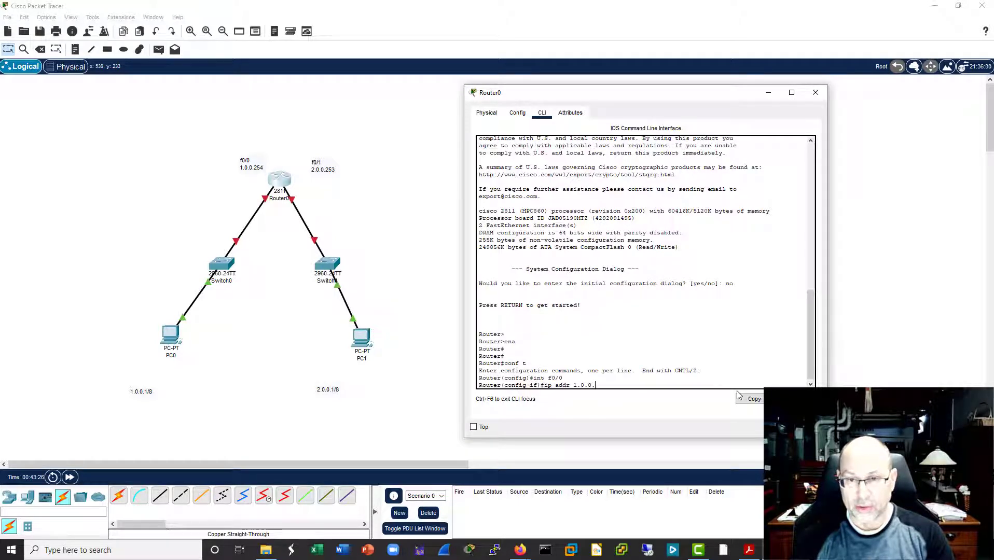
text(25)
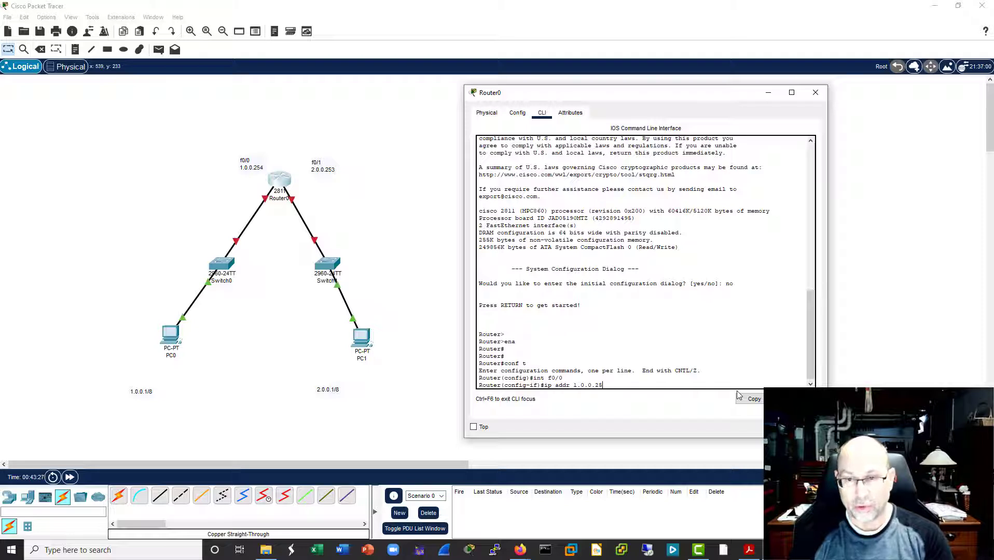
text(4 255.)
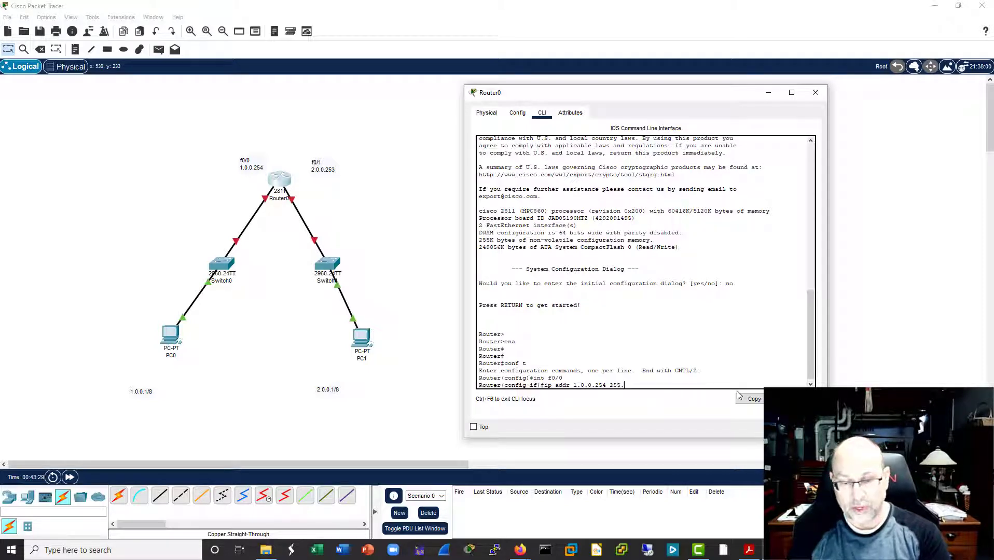
text(0.0.0)
key(Return)
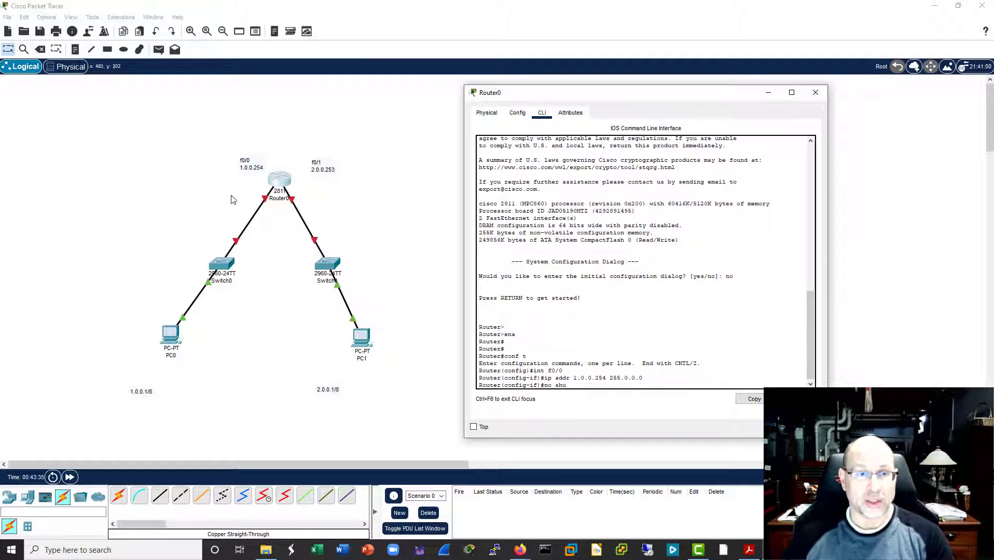
Step: Enable router interface f0/0 with the no shut command
text(no shu)
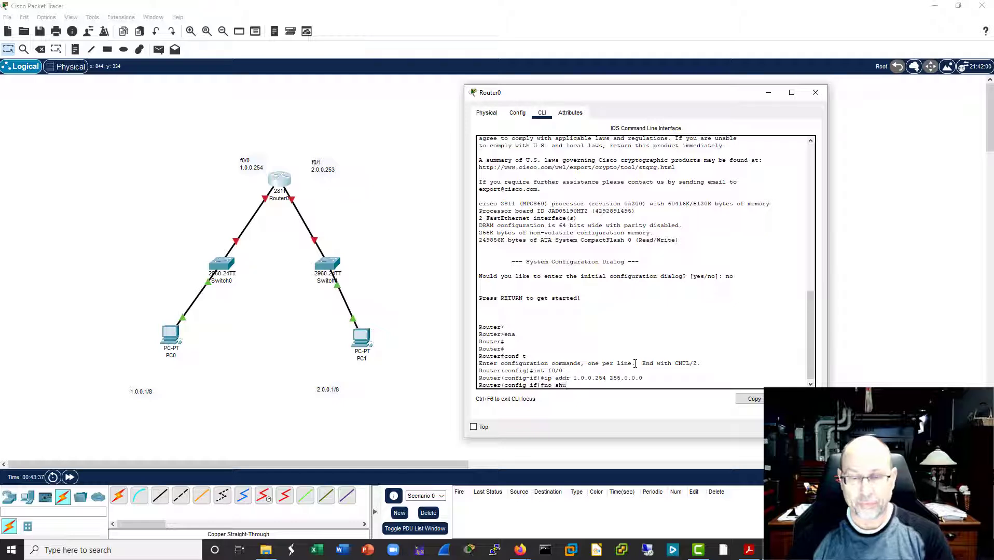
text(t)
key(Return)
key(Return)
key(Return)
key(Return)
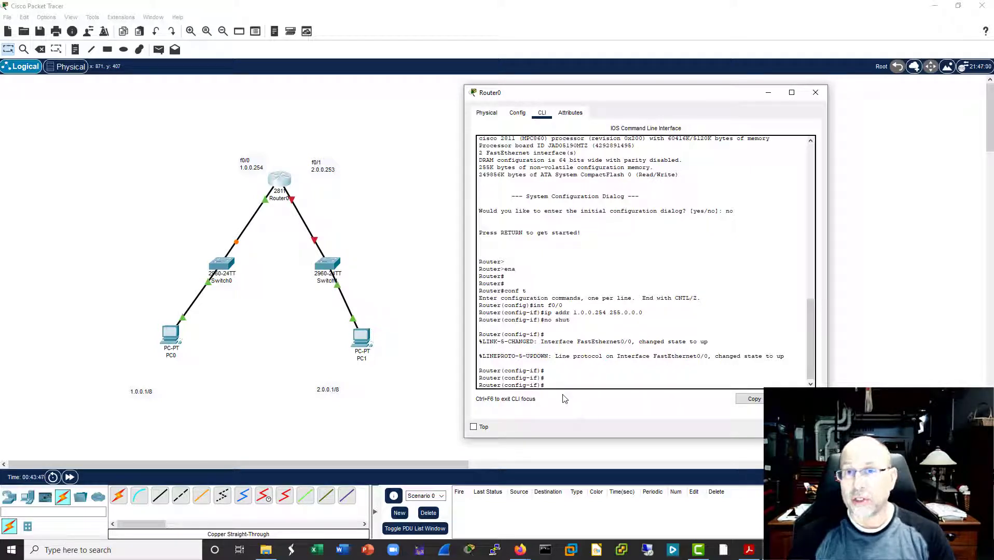
Step: Give router interface f0/1 the IP address 2.0.0.253 with subnet mask 255.0.0.0
text(int f0)
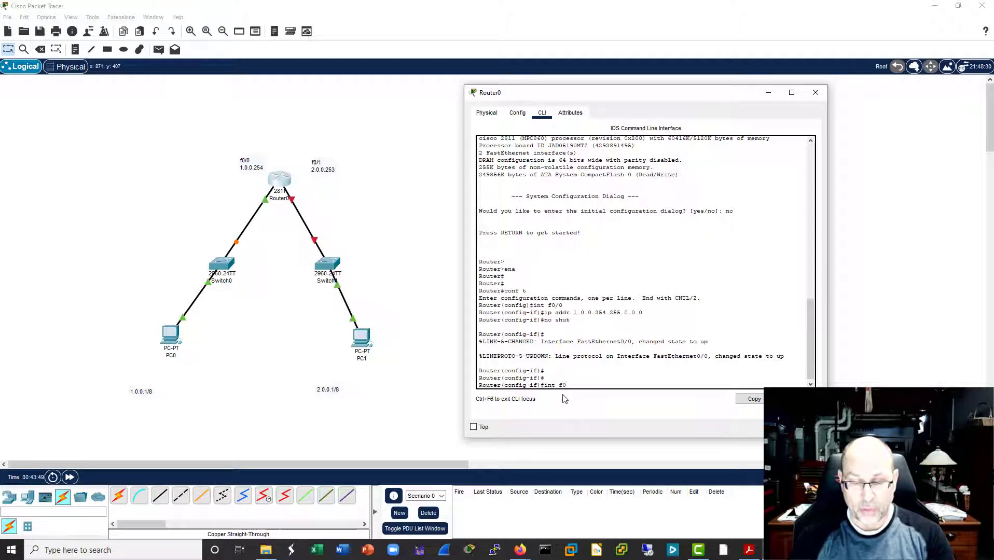
text(/1)
key(Return)
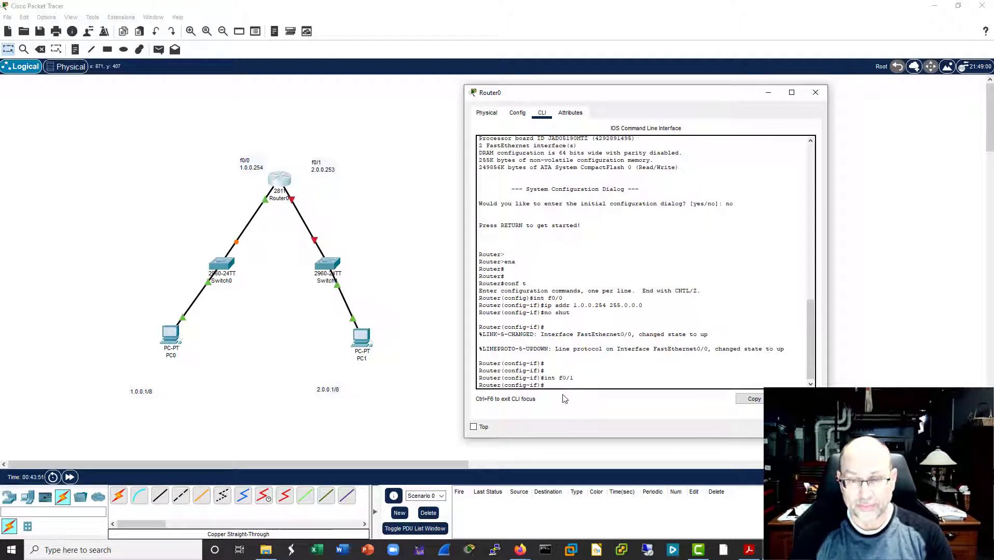
text(ip addr 1.0.0.254 255.0.0.0.)
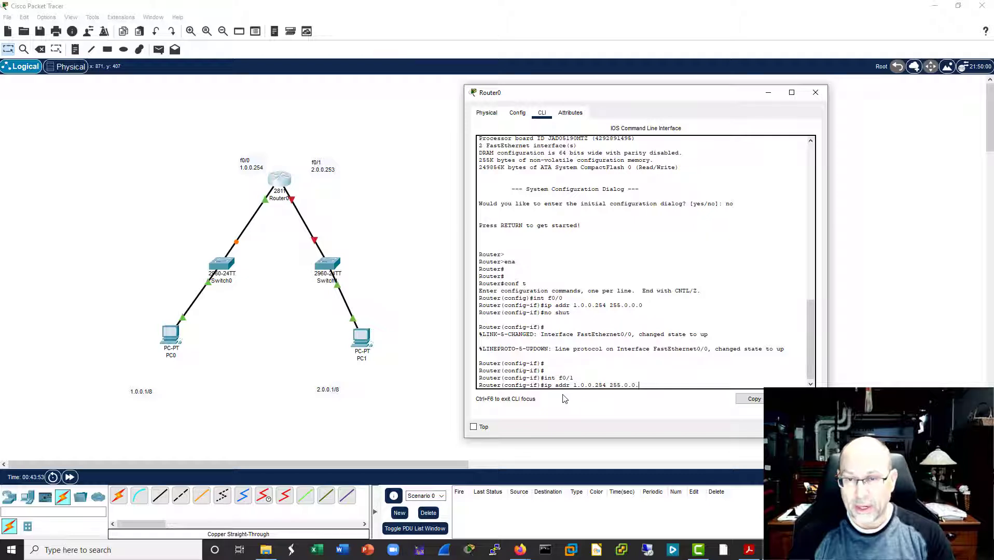
key(BackSpace)
key(BackSpace)
key(BackSpace)
key(BackSpace)
key(BackSpace)
key(BackSpace)
key(BackSpace)
key(BackSpace)
key(BackSpace)
key(BackSpace)
key(BackSpace)
key(BackSpace)
key(BackSpace)
key(BackSpace)
key(BackSpace)
key(BackSpace)
key(BackSpace)
key(BackSpace)
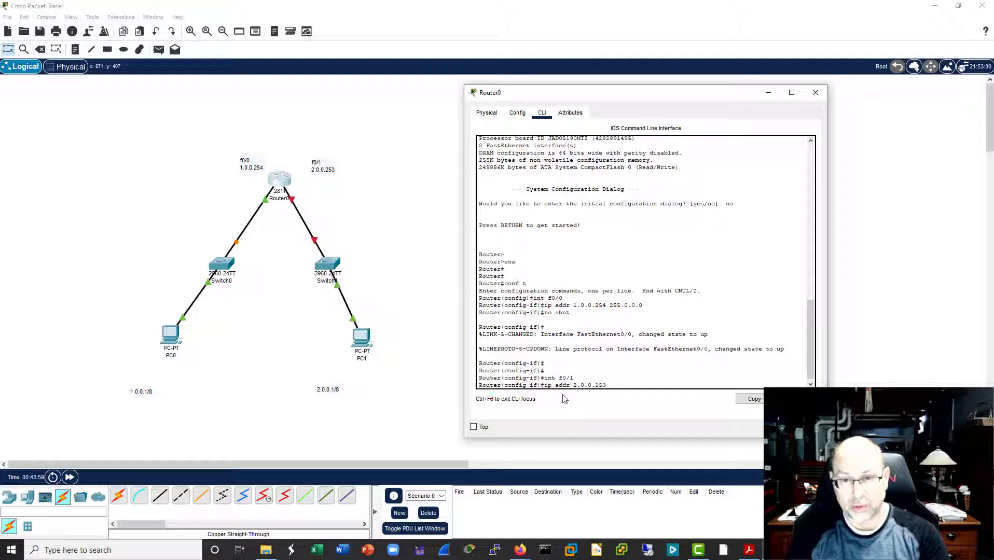
text(255)
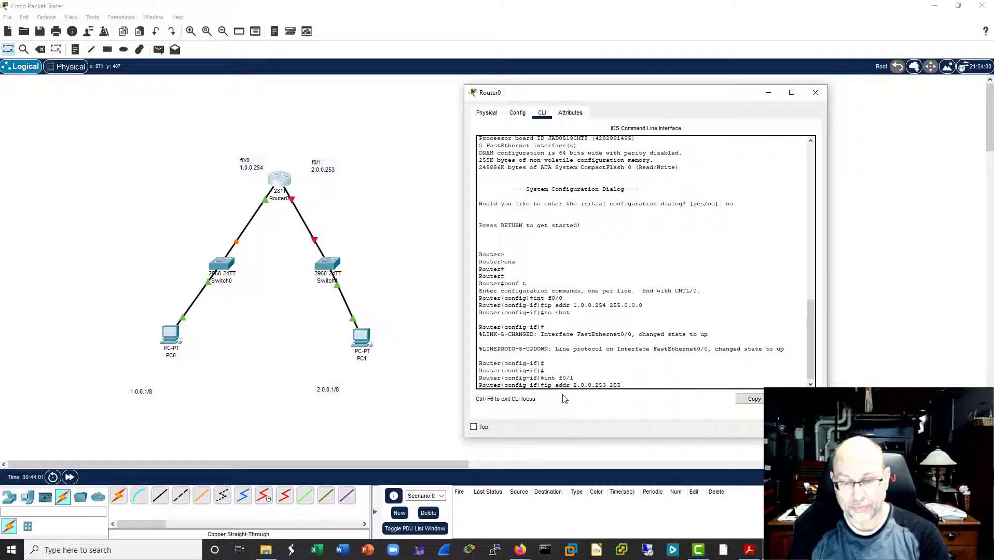
text(.0.0.0)
key(Return)
key(Return)
key(Return)
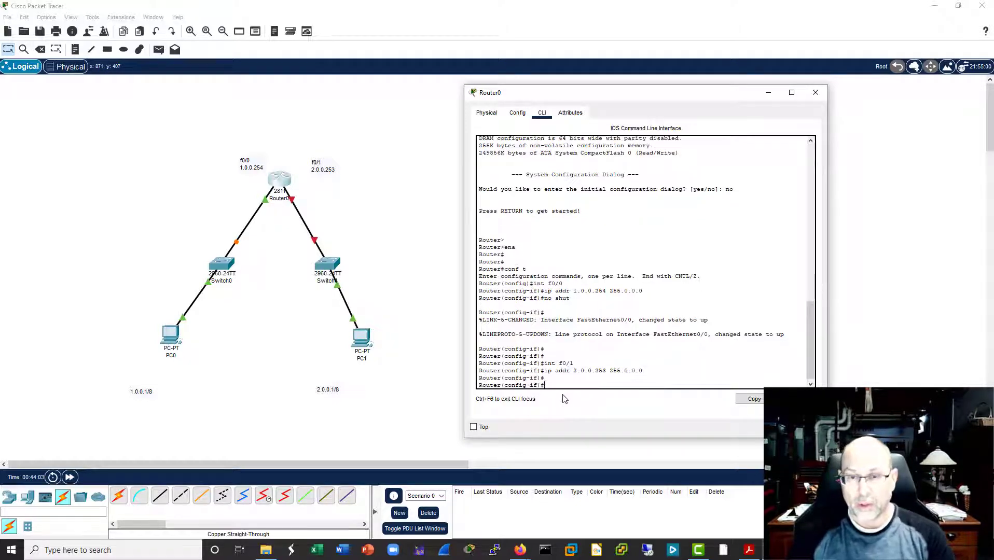
Step: Enable router interface f0/1 with the no shut command and close Router0's window
text(no shut)
key(Return)
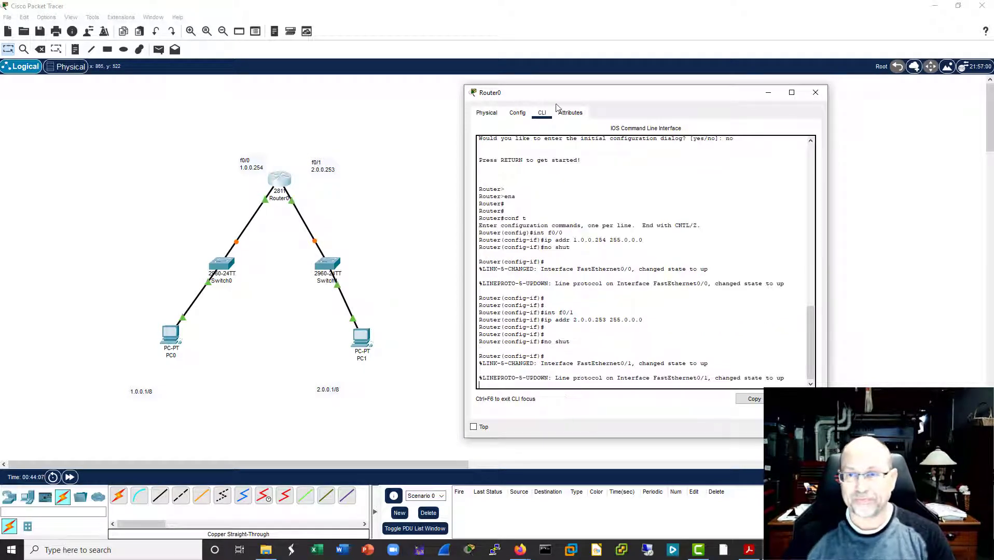
click(815, 93)
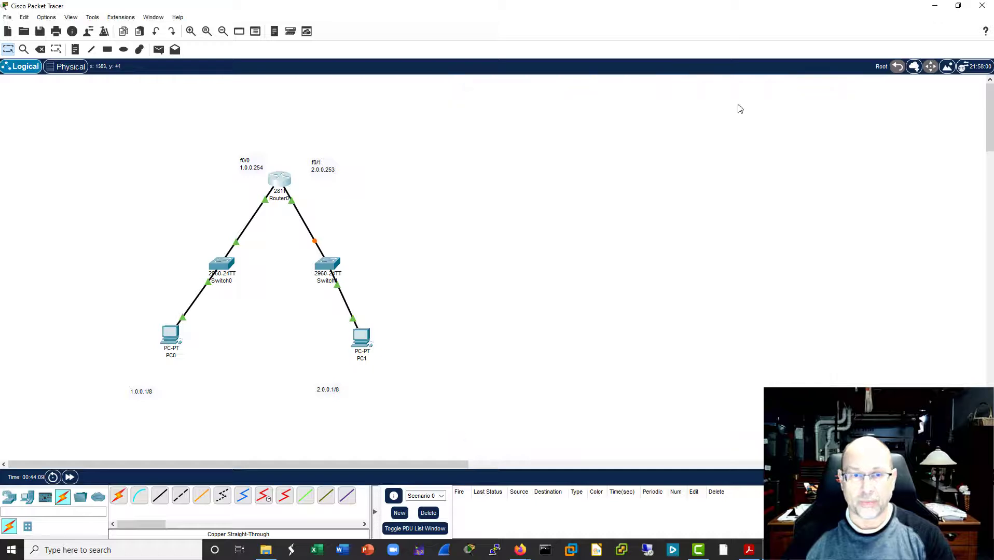
Step: Reopen Router0's command line and exit configuration mode to the privileged prompt
click(273, 181)
drag(485, 97, 674, 88)
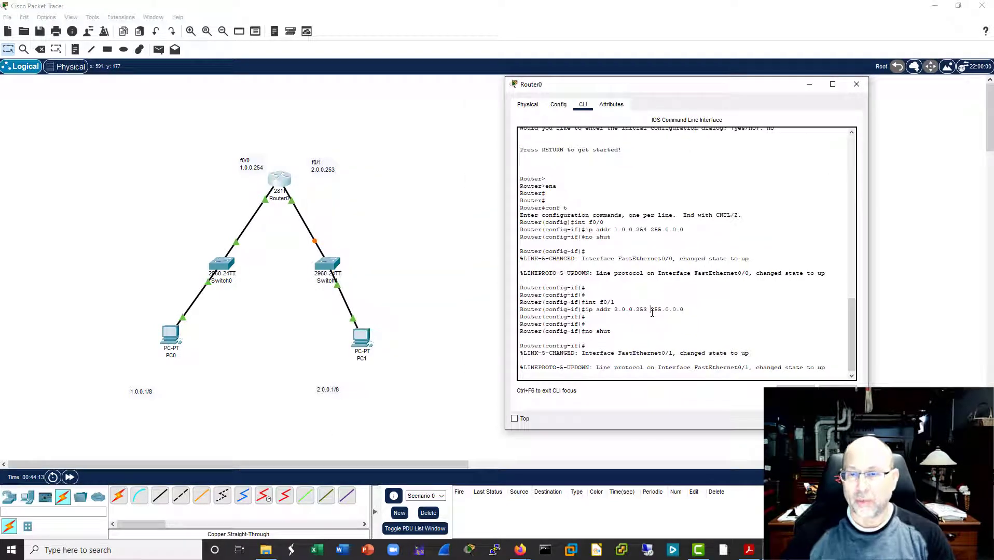
key(Return)
key(ctrl+z)
key(Return)
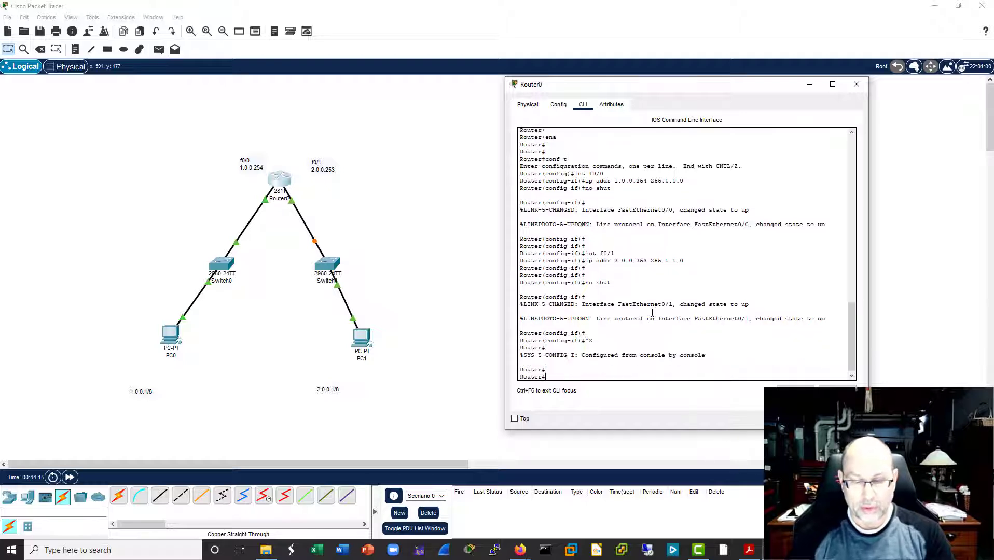
Step: Display the router's IP routing table with sh ip route and highlight the connected 1.0.0.0/8 route
text(sh ip route)
key(Return)
key(Return)
key(Return)
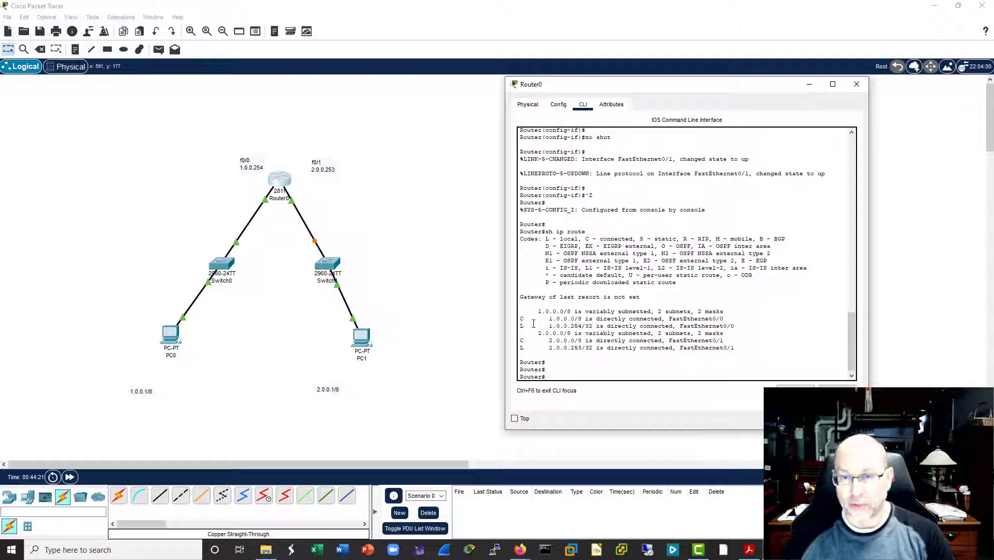
drag(723, 319, 520, 318)
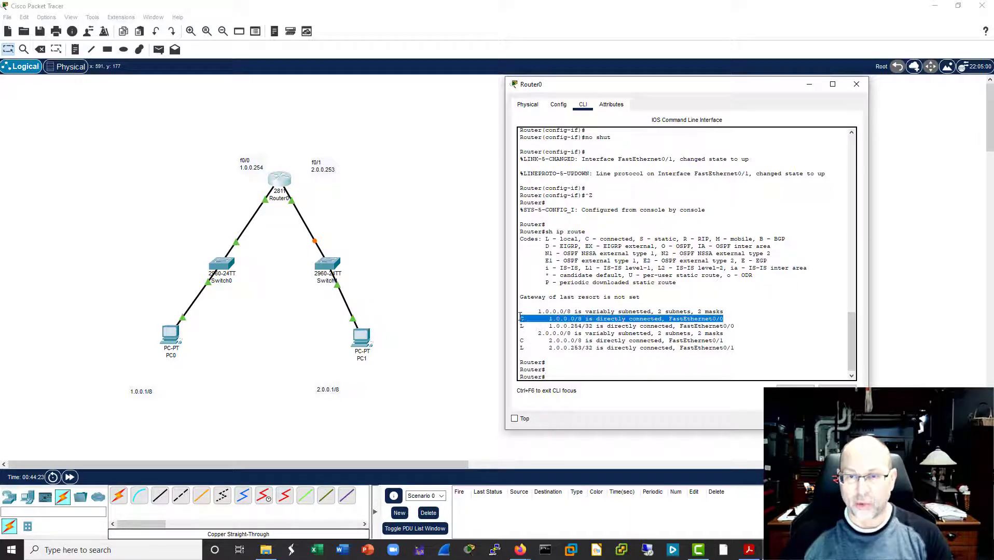
Step: Examine the connected and local route entries for FastEthernet0/0 and FastEthernet0/1 in the routing table, including their /32 masks, and close Router0's window
drag(723, 341, 521, 341)
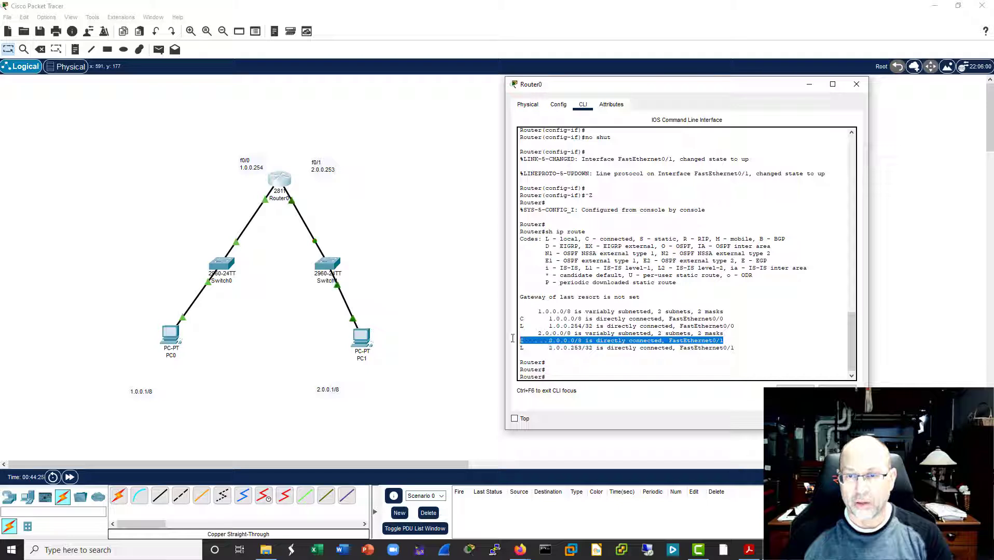
drag(733, 349, 676, 348)
drag(735, 327, 681, 328)
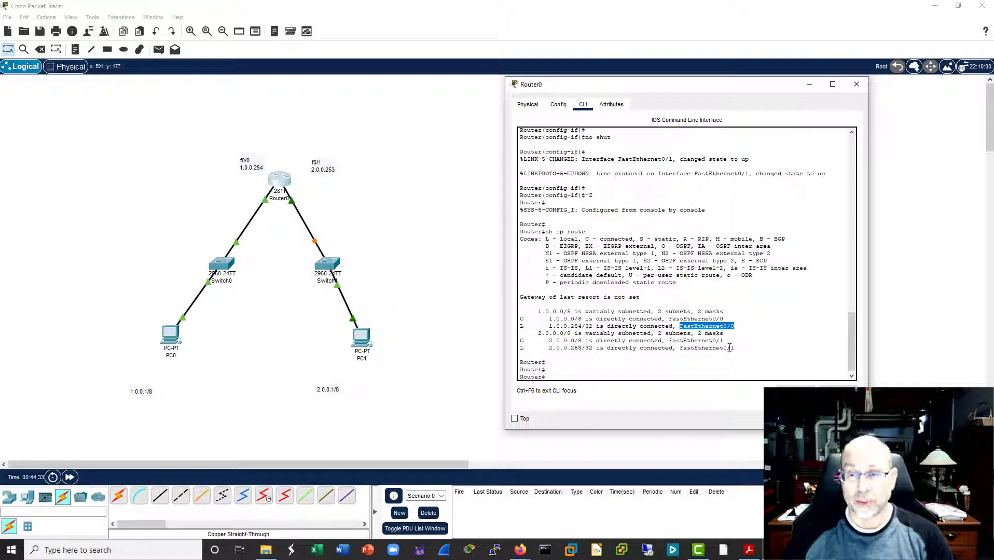
drag(735, 349, 500, 319)
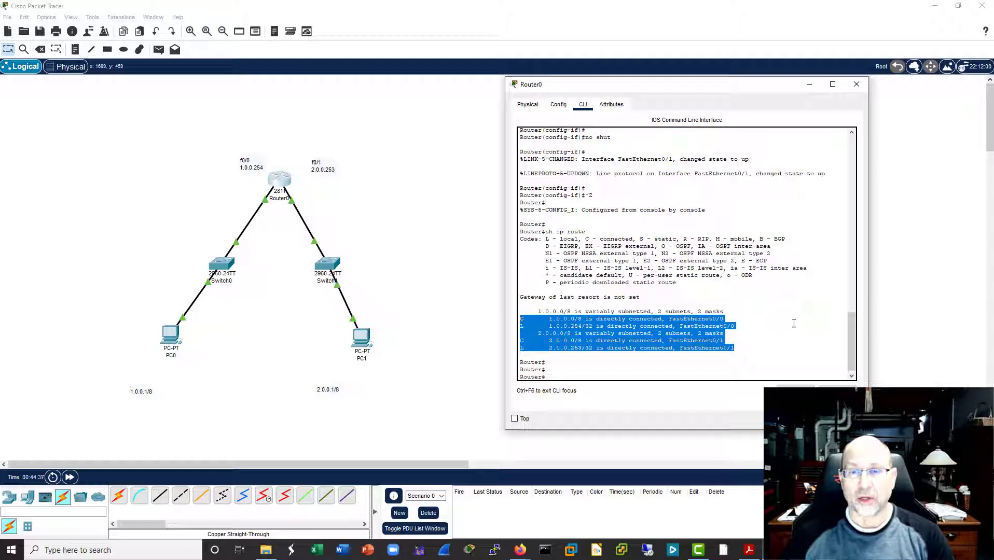
click(629, 363)
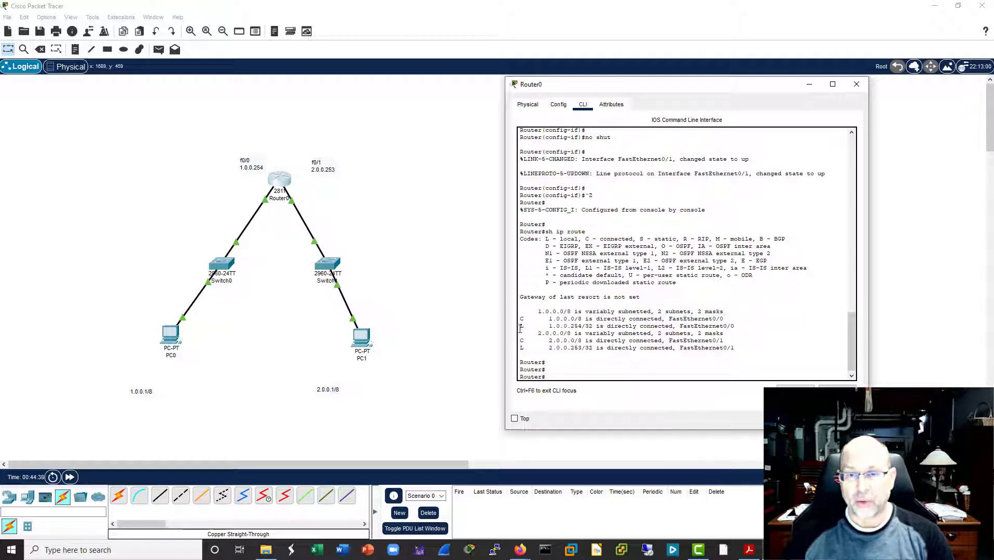
drag(521, 326, 721, 319)
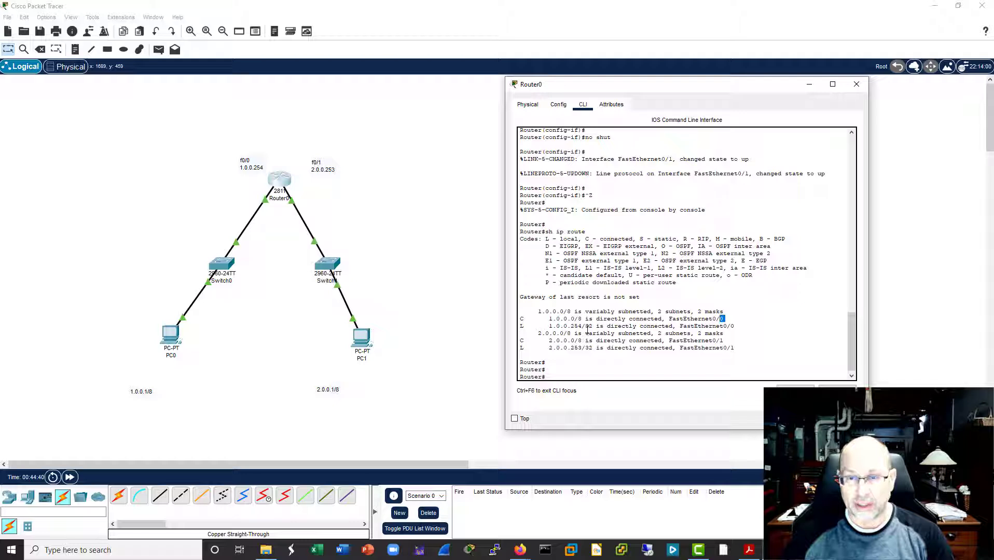
click(588, 327)
double_click(589, 348)
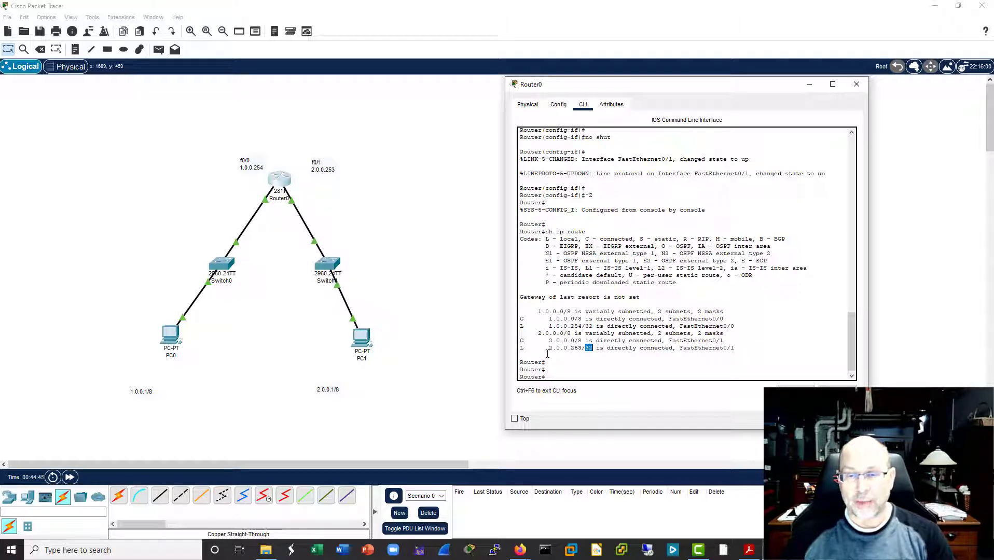
drag(548, 348, 582, 350)
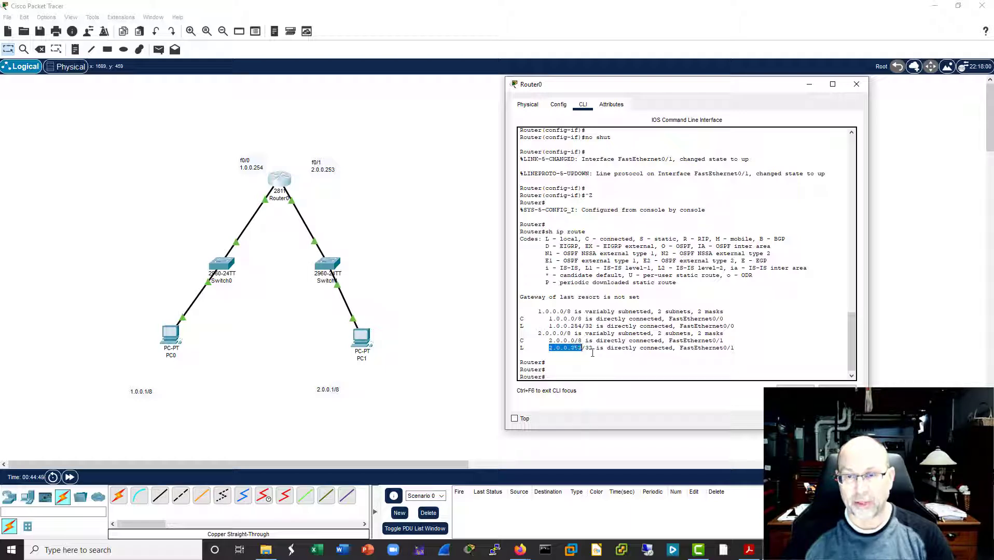
click(553, 346)
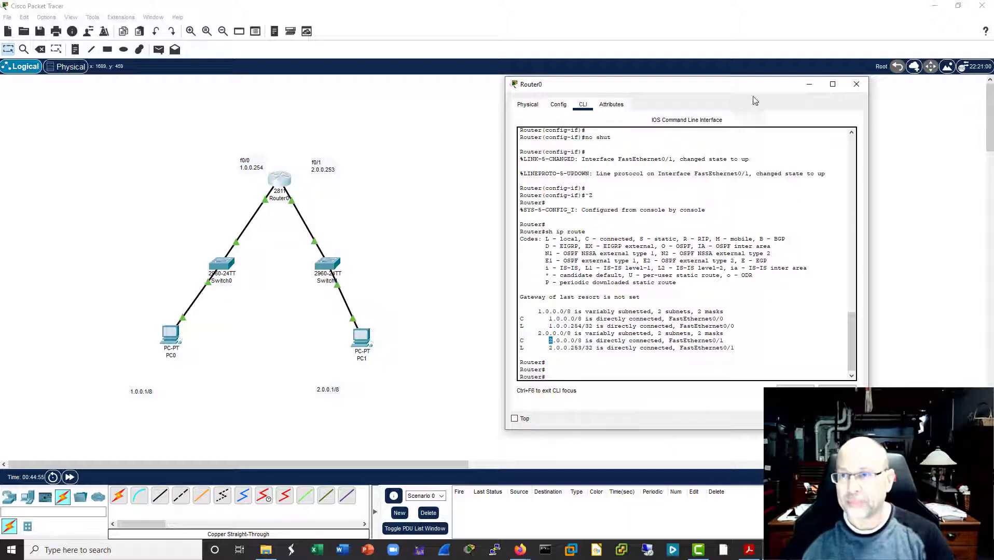
click(857, 84)
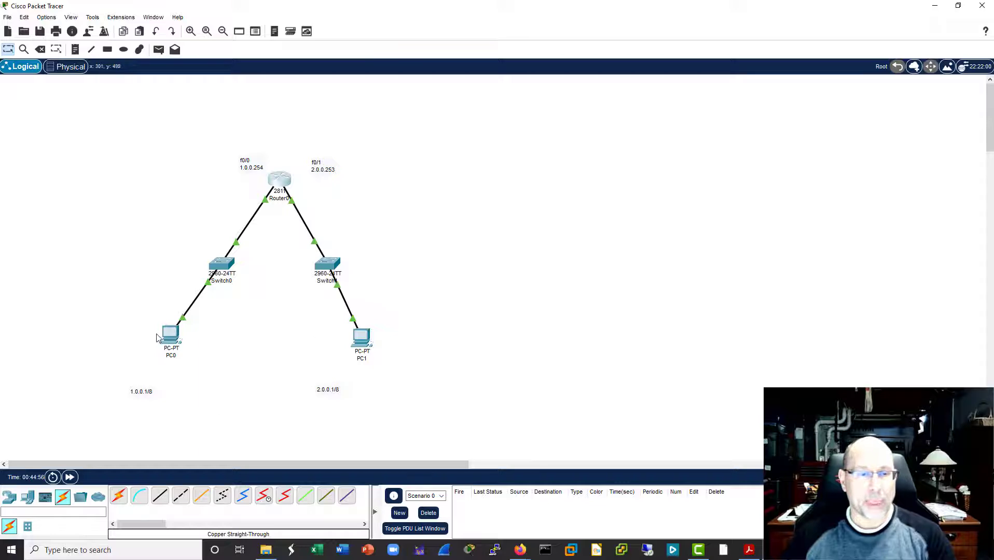
Step: Open PC0's Command Prompt and ping the router interface at 1.0.0.254
click(181, 351)
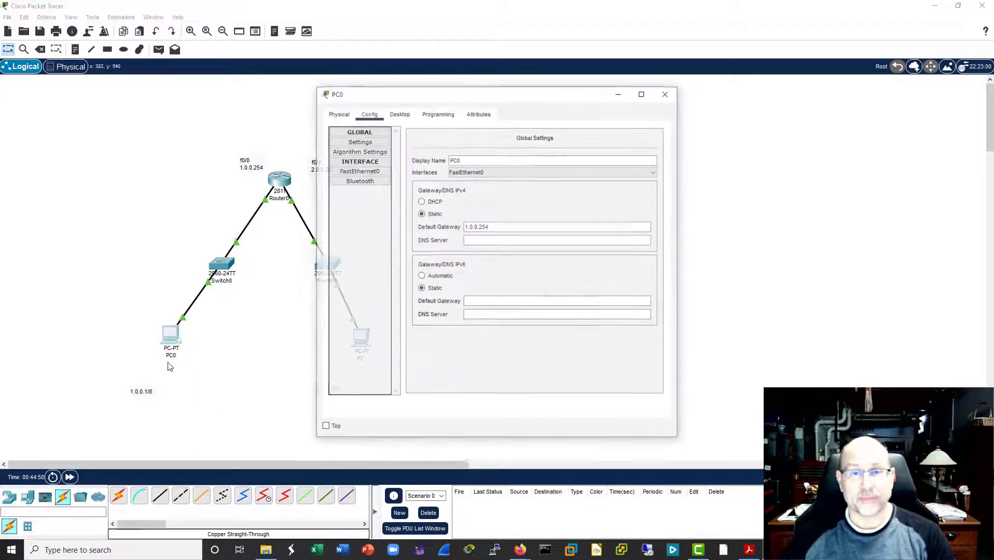
drag(562, 102, 722, 101)
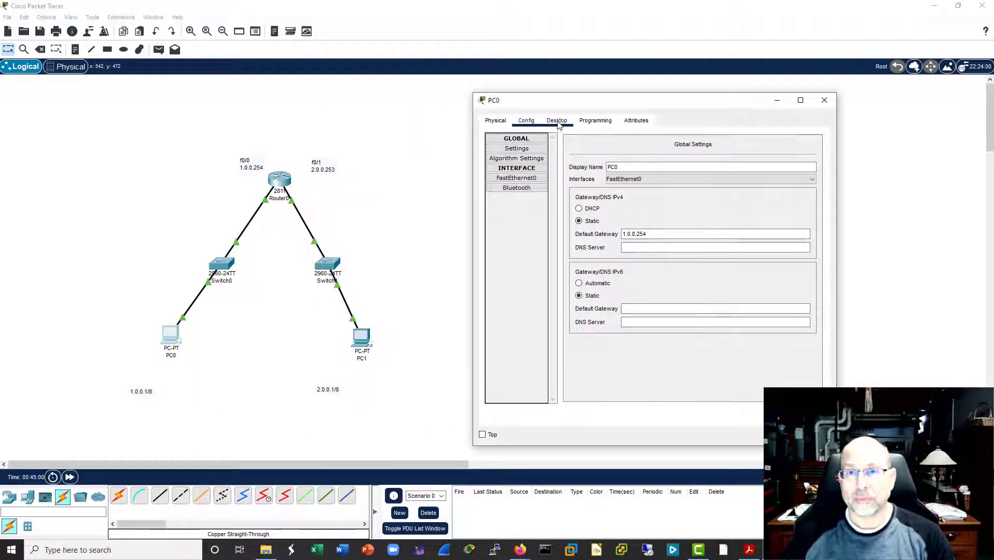
click(563, 123)
click(723, 160)
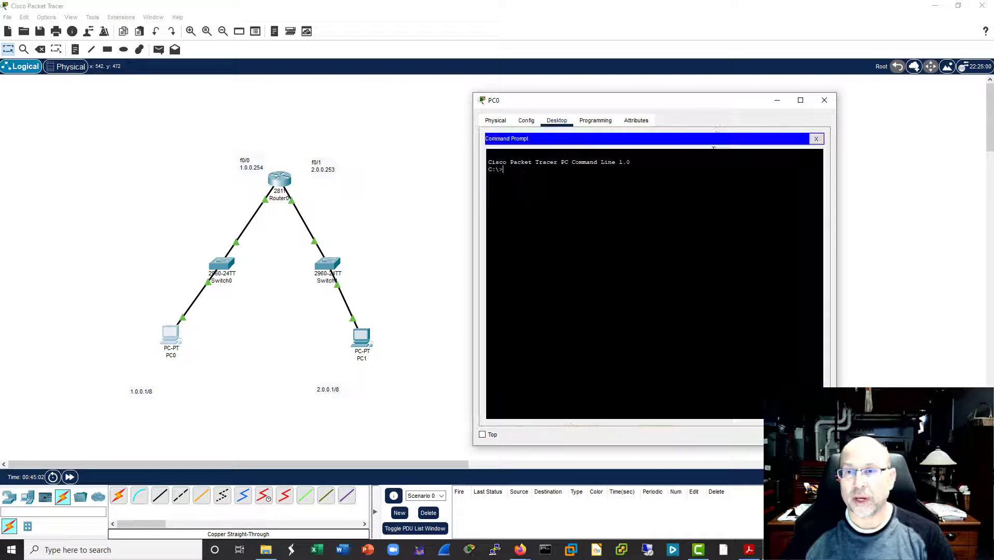
text(pi)
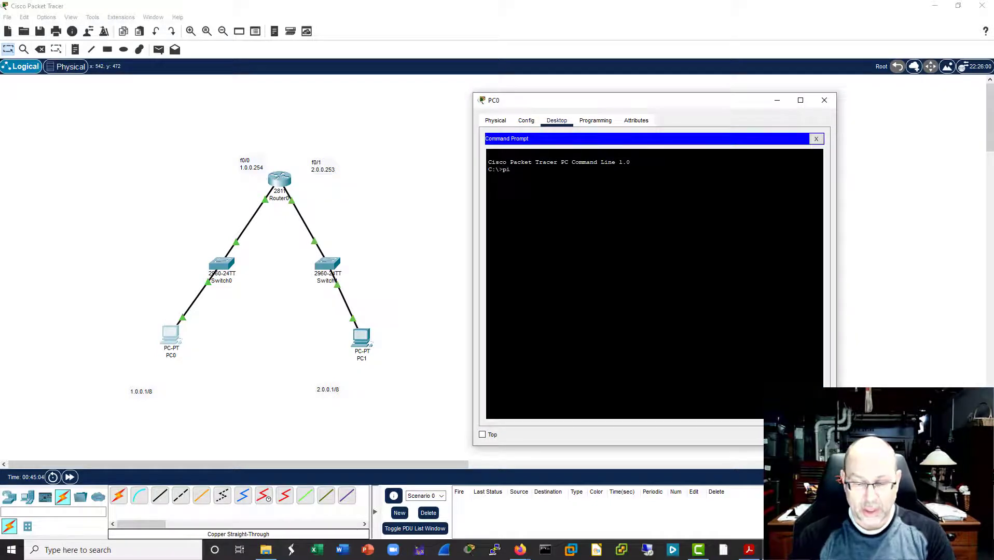
text(ng 1.0.0.0)
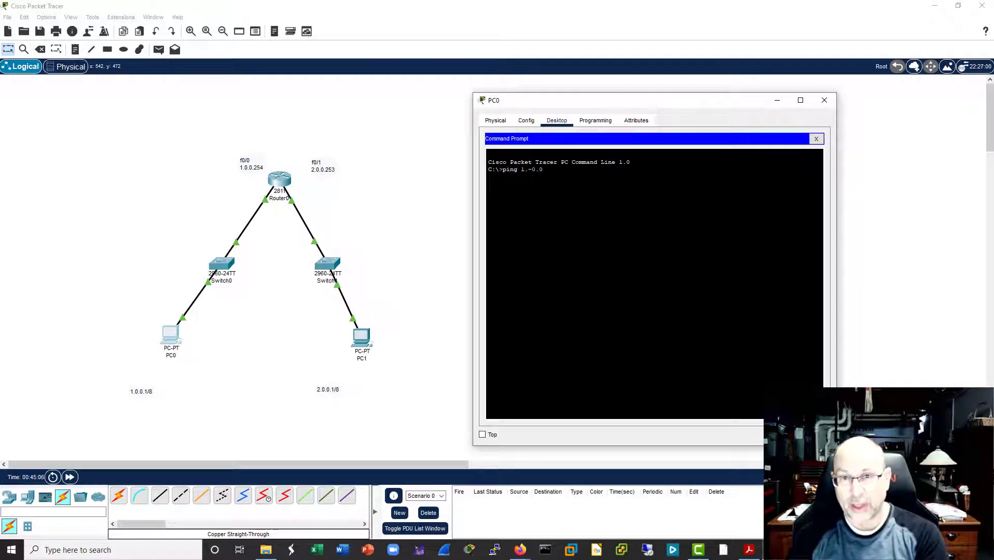
text(.0.254)
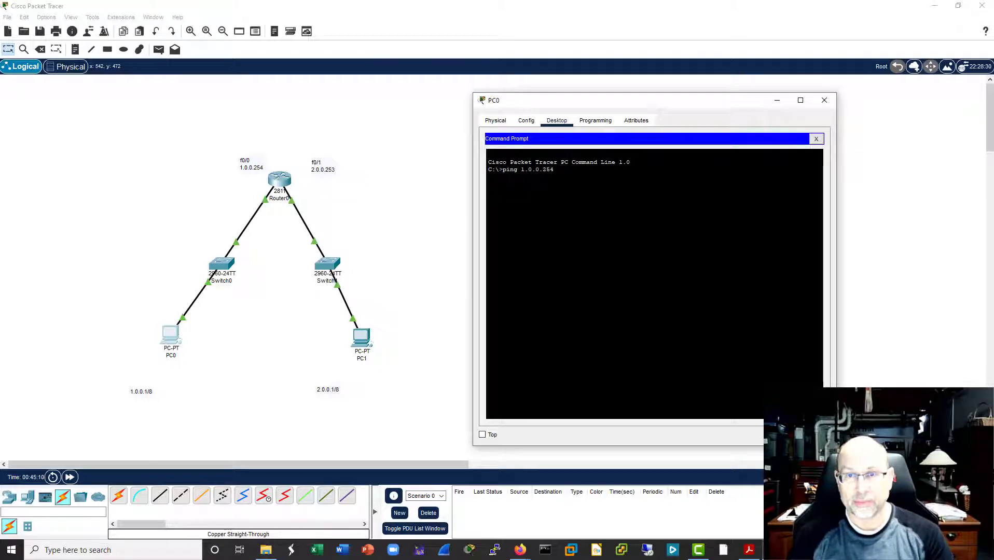
key(Return)
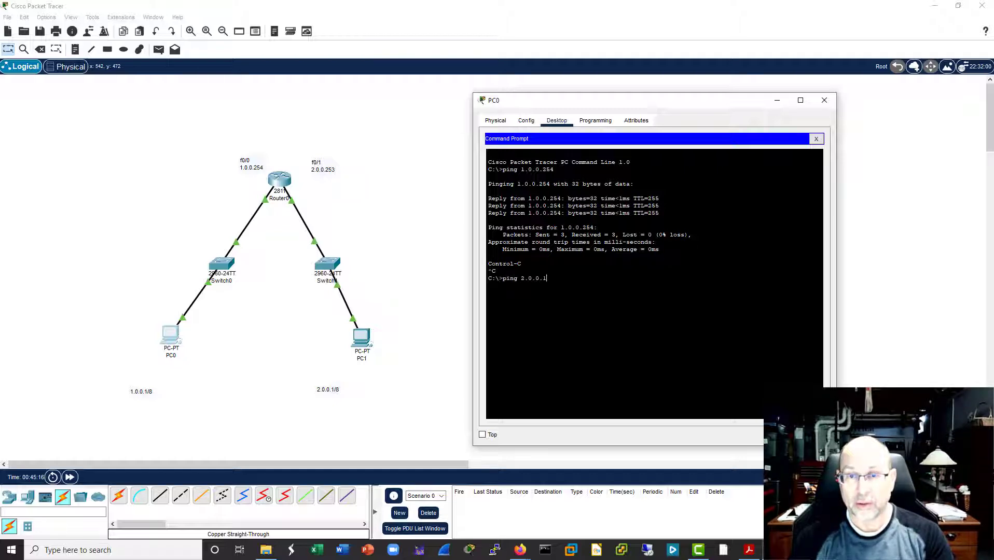
Step: Ping PC1 at 2.0.0.1 from PC0, keeping PC0's Command Prompt in view
key(Return)
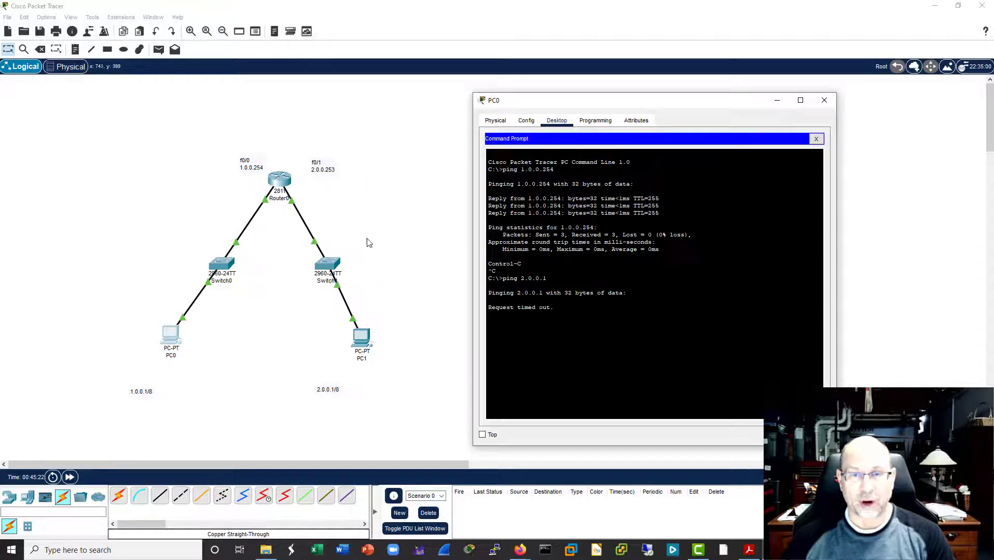
click(382, 301)
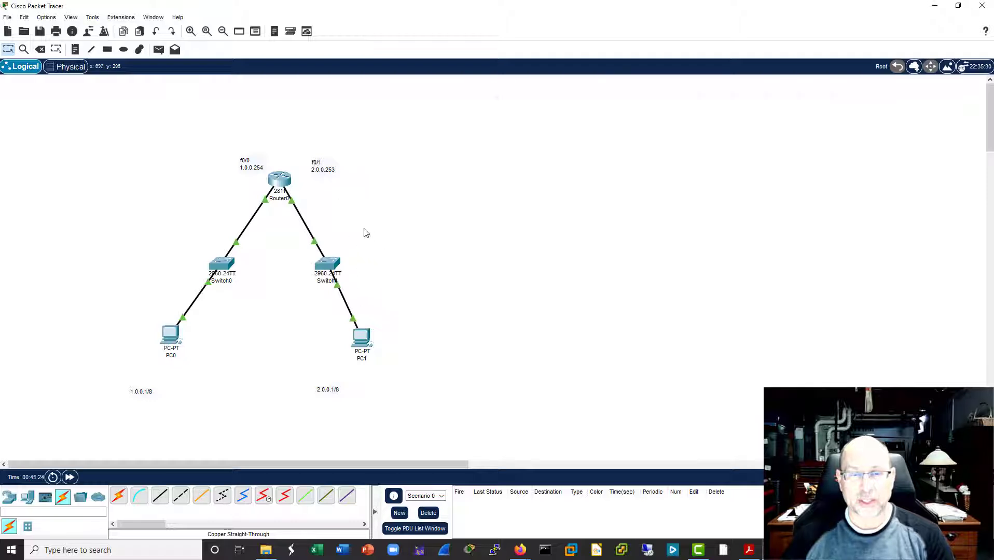
click(171, 333)
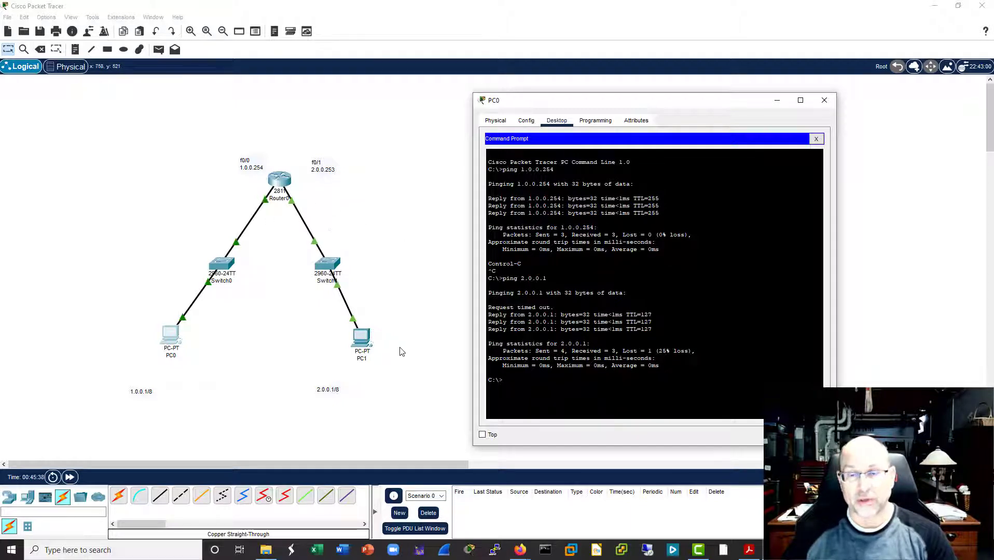
Step: Examine the individual responses of the ping to 2.0.0.1 and close PC0's window
drag(554, 307, 495, 307)
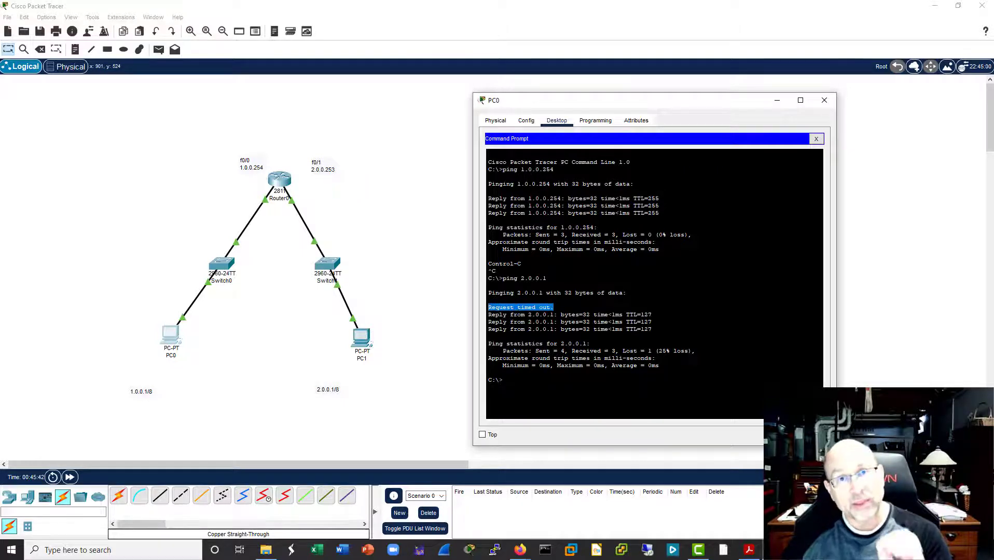
click(590, 322)
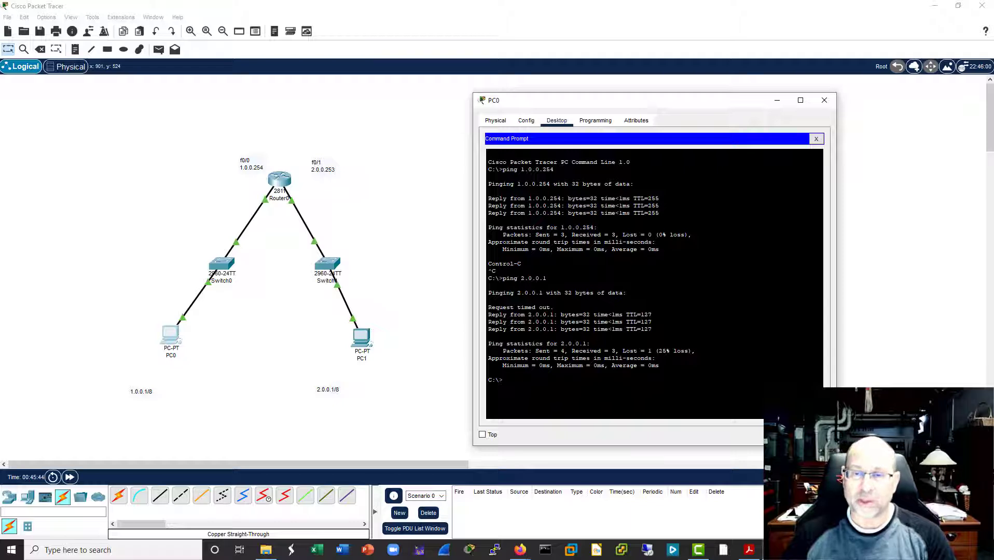
drag(648, 329, 497, 315)
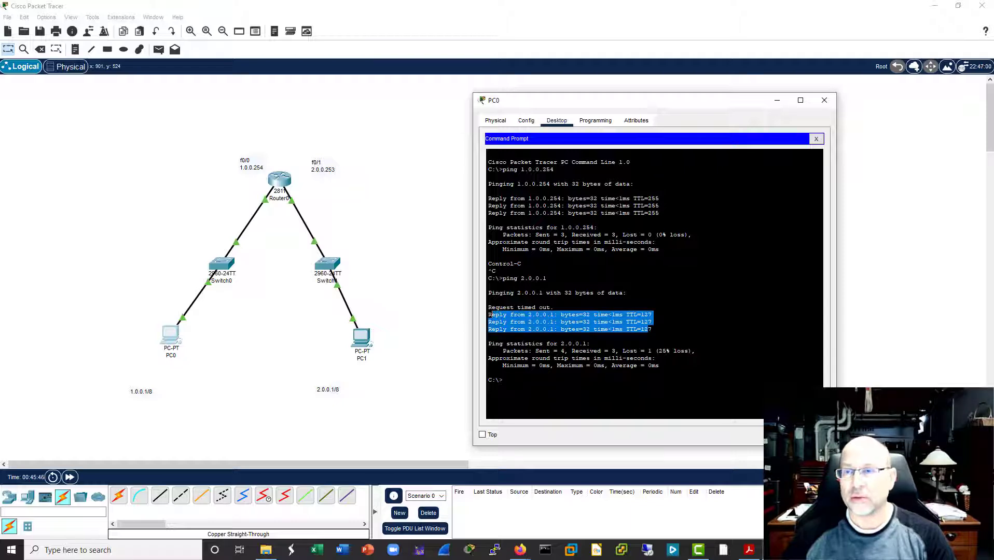
click(492, 315)
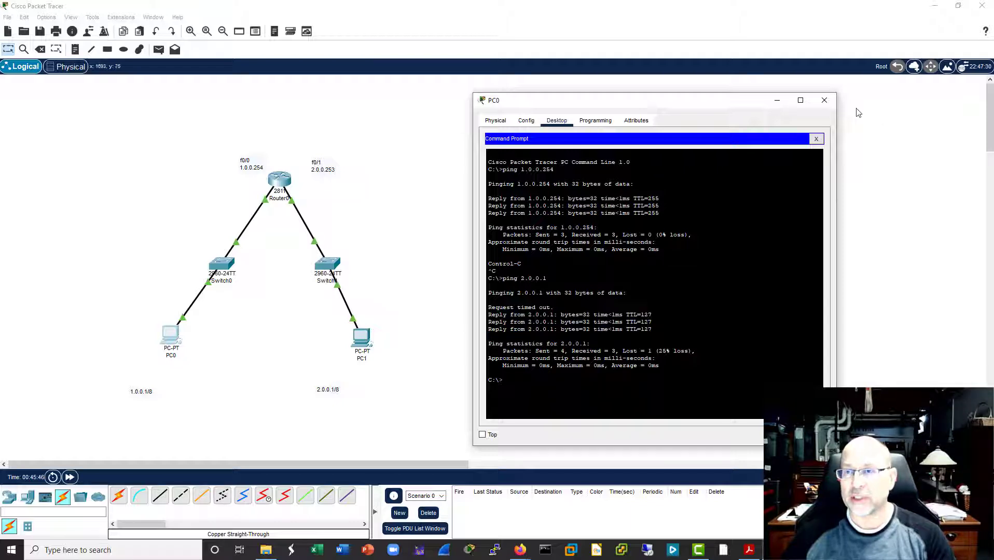
click(825, 102)
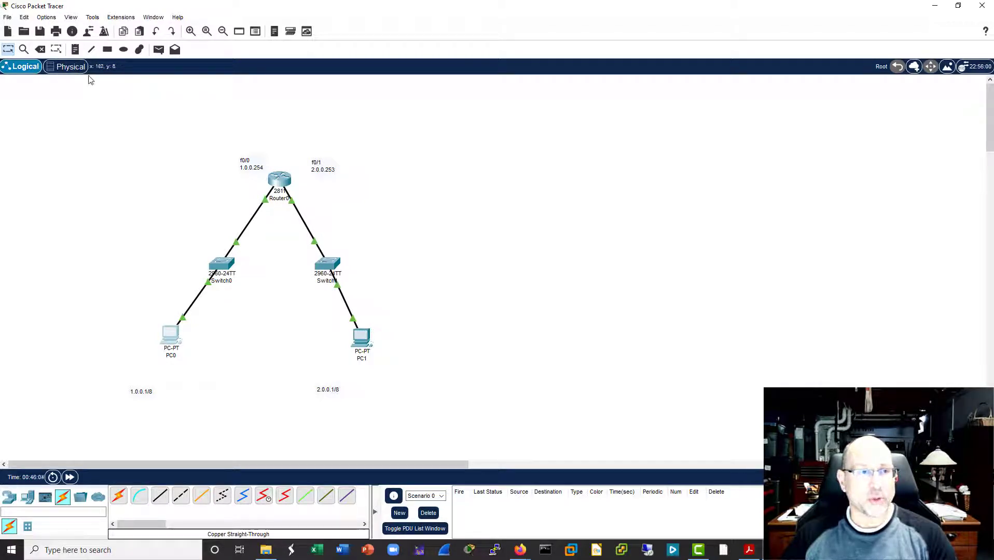
Step: Delete the cable between Router0 and Switch1, and delete Switch1 with its link to PC1, keeping PC0
click(40, 49)
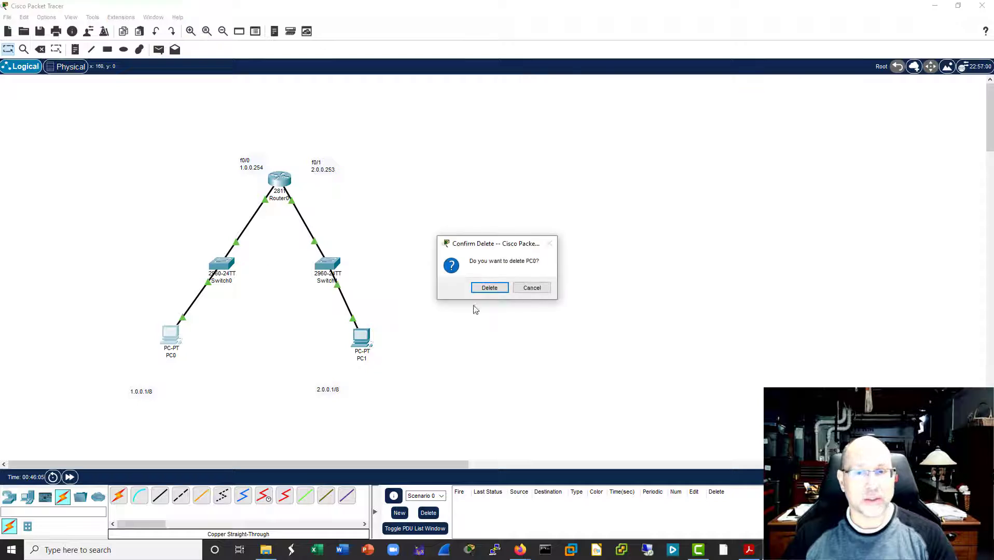
click(543, 291)
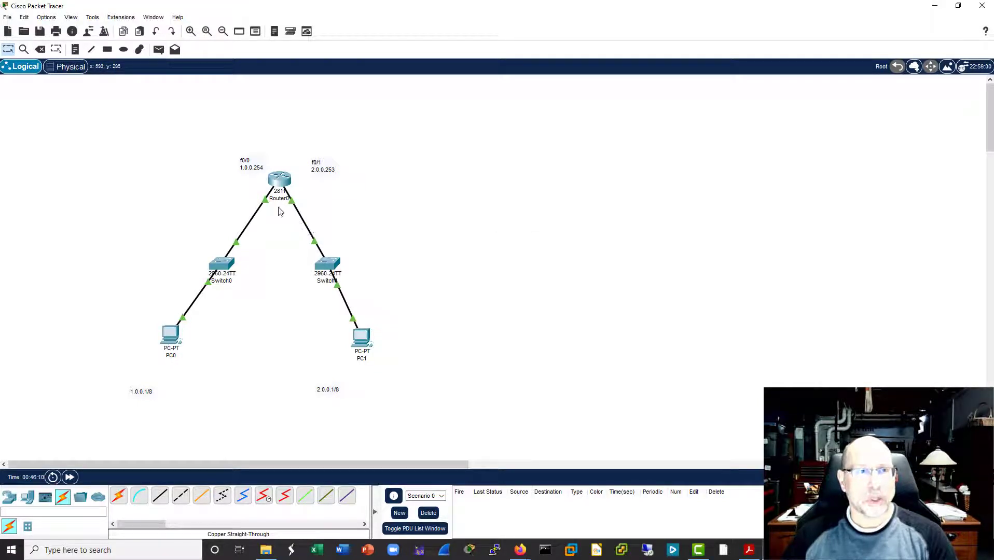
click(40, 50)
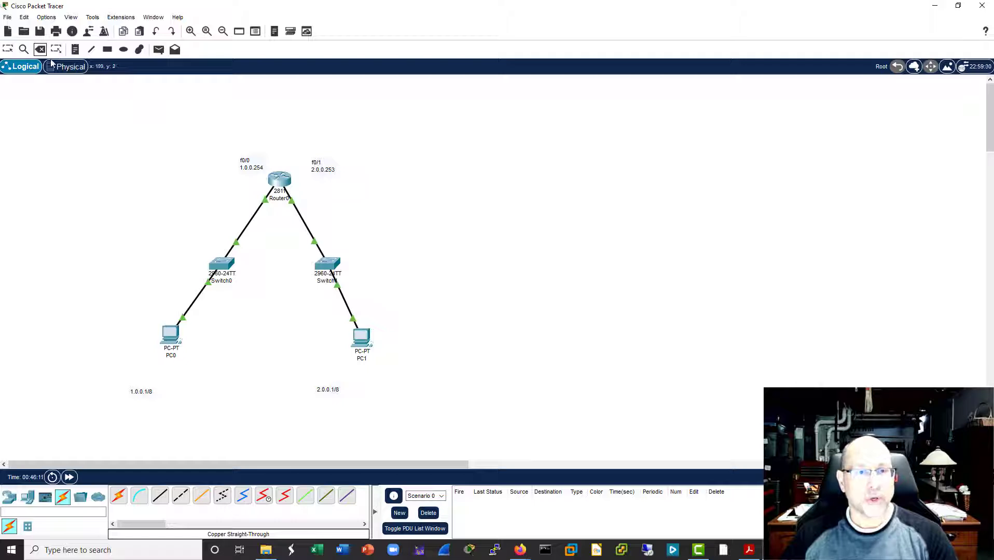
click(301, 218)
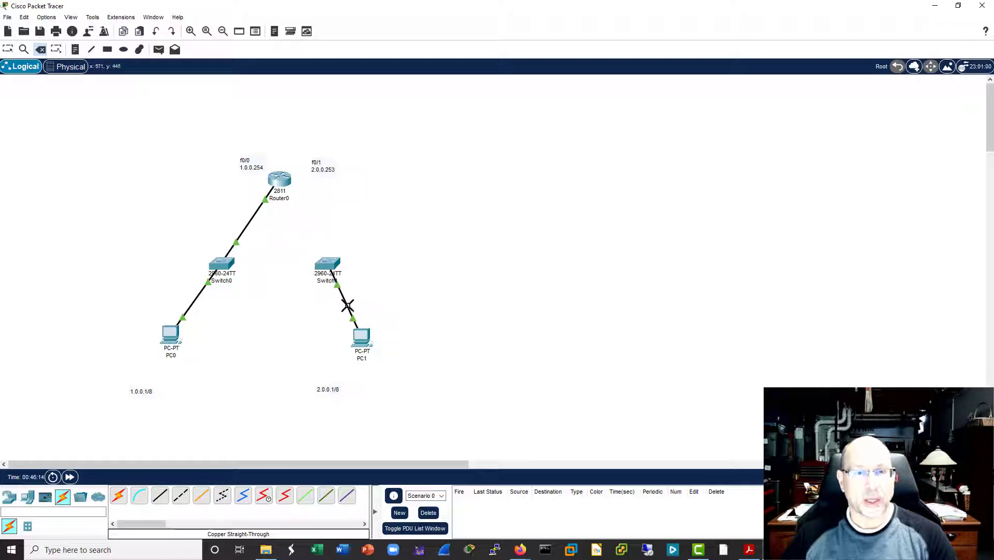
click(328, 266)
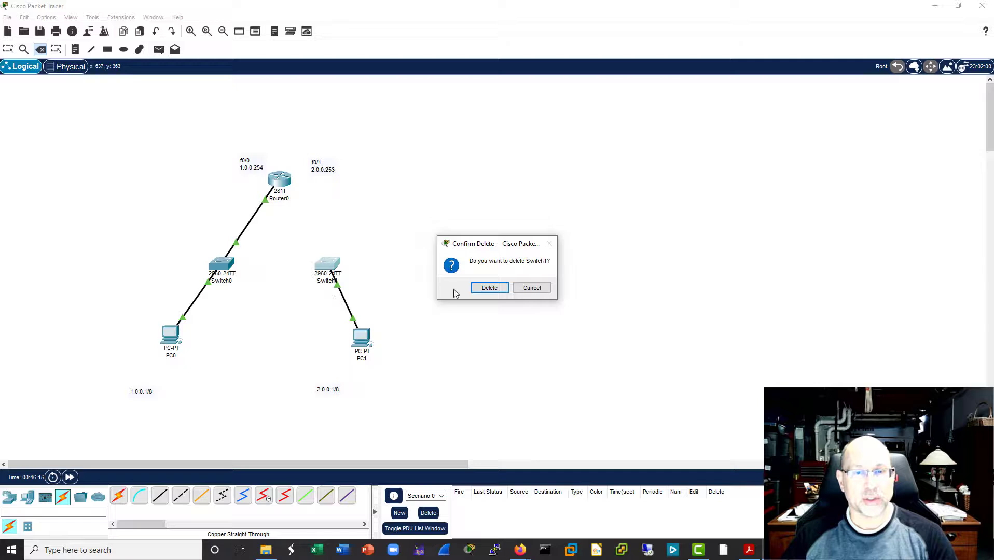
click(485, 288)
key(Escape)
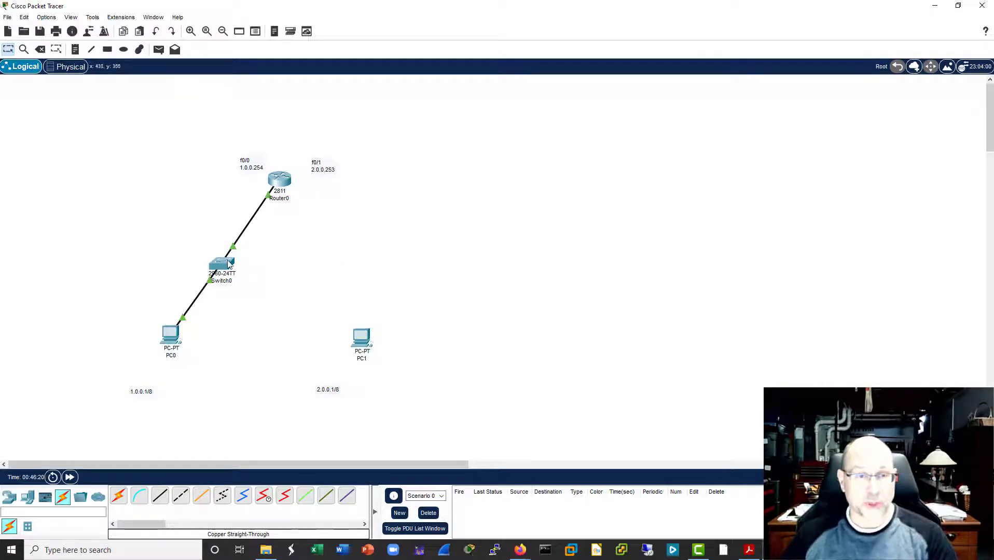
Step: Move Switch0 directly below Router0 and place a text note reading "VLANs" beside it
drag(228, 266, 284, 263)
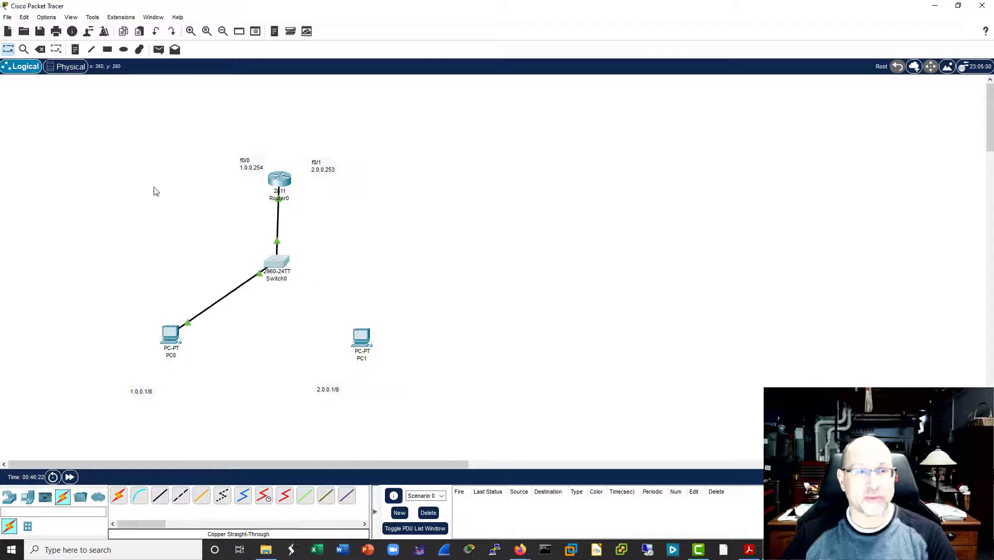
click(75, 49)
click(324, 252)
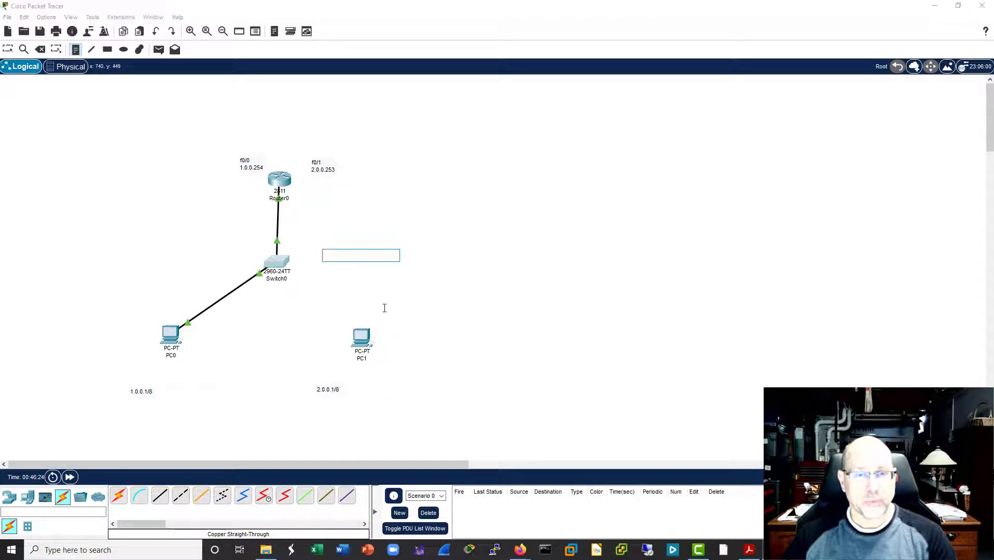
text(VLAN)
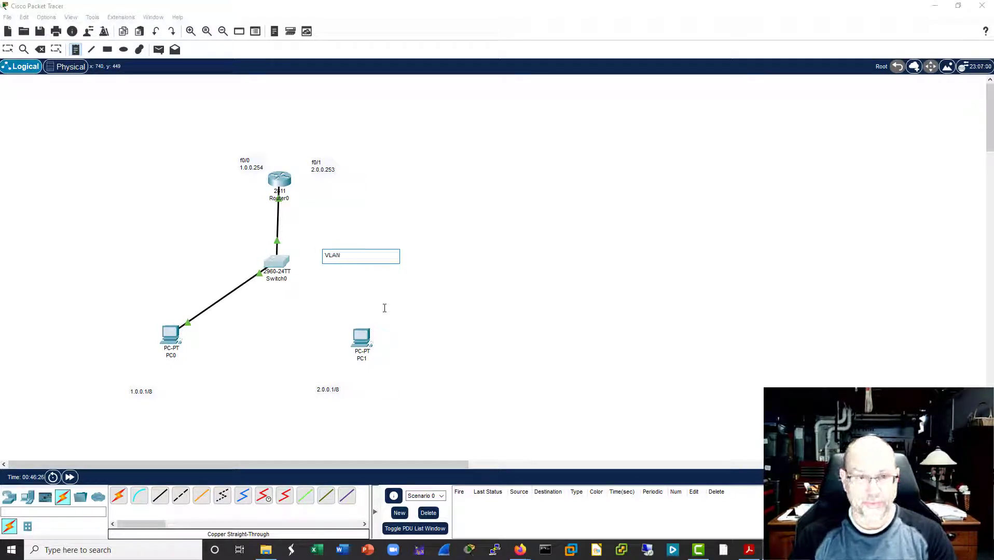
text(s)
click(384, 309)
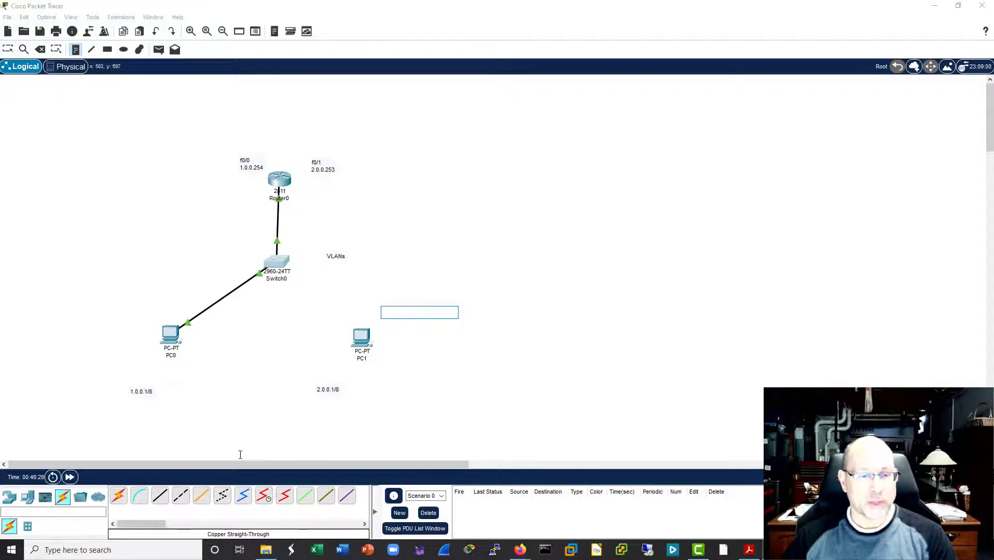
key(Escape)
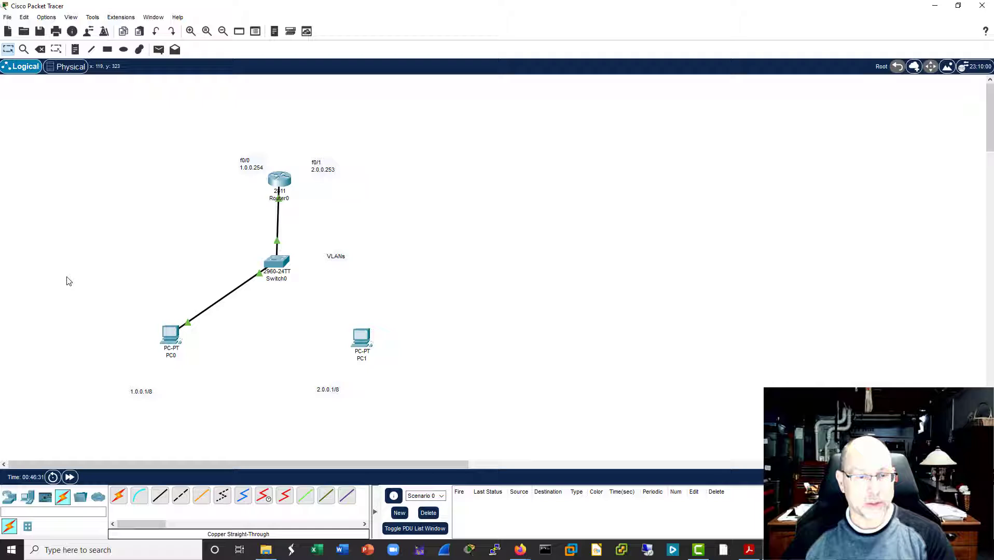
Step: Connect PC1 to Switch0's FastEthernet0/8 port with a copper straight-through cable
click(163, 493)
click(362, 339)
click(413, 377)
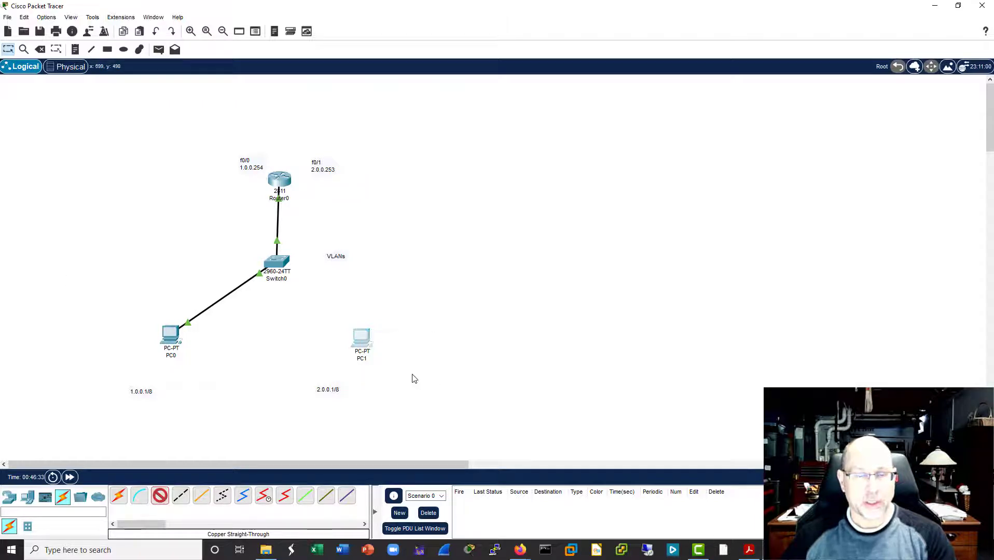
click(285, 264)
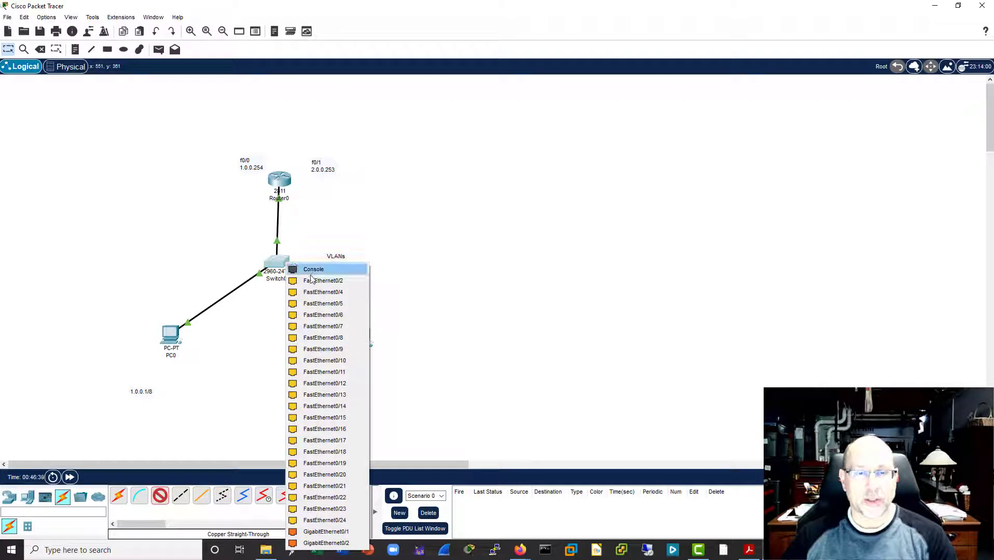
click(328, 338)
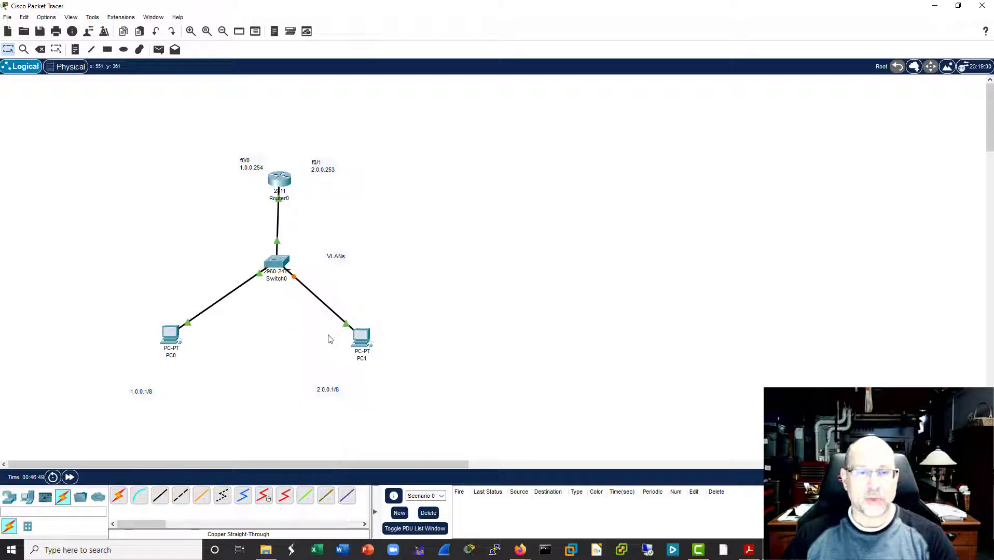
Step: Run a second copper straight-through cable from Router0's f0/1 interface to FastEthernet0/7 on Switch0
click(160, 495)
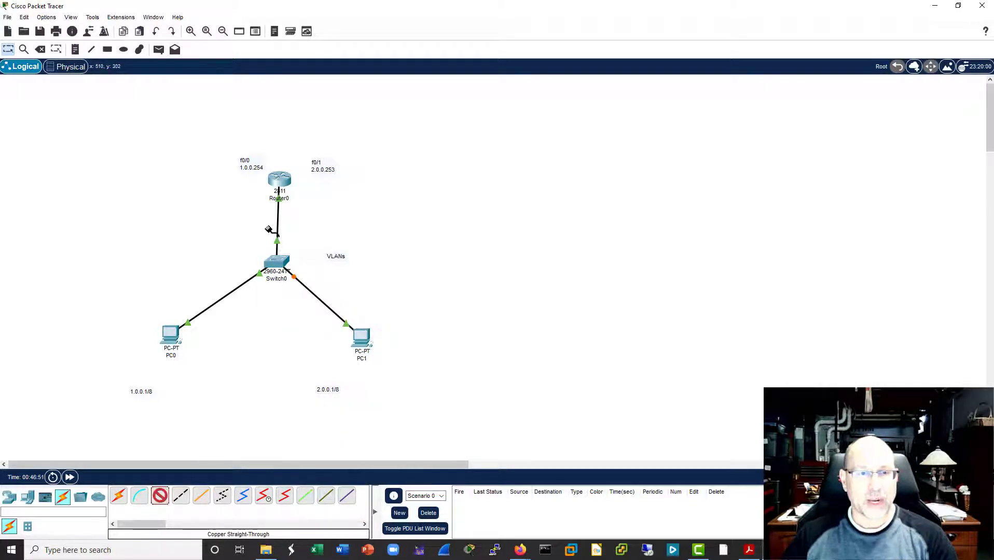
click(285, 184)
click(328, 207)
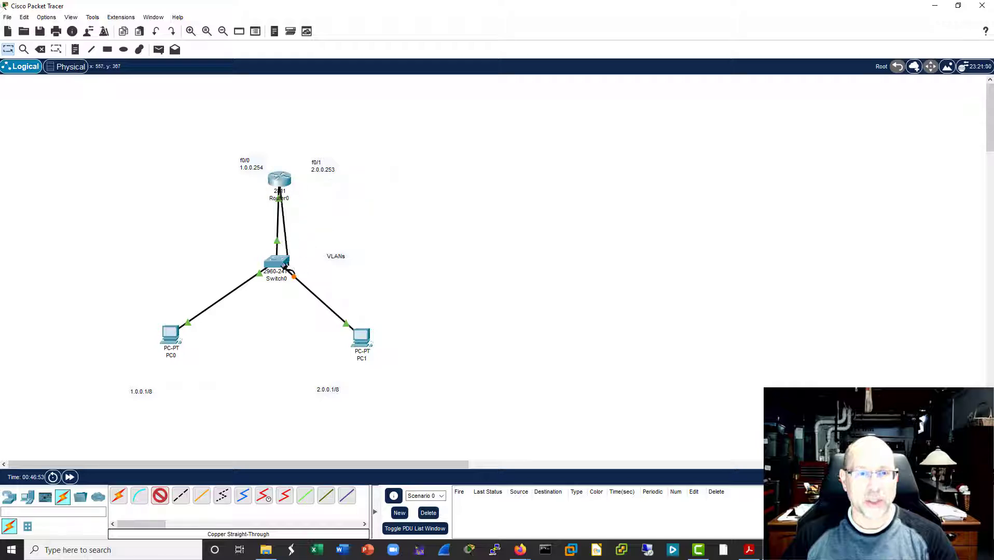
click(284, 260)
click(340, 326)
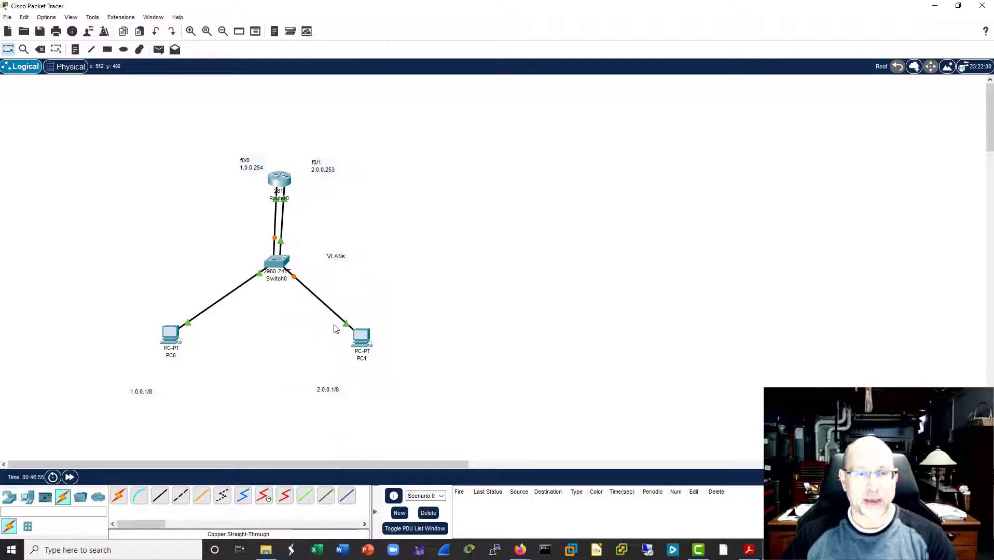
Step: Extend the "VLANs" note beside Switch0 with a blank line and the line "VLAN 11 - f0/1-6"
double_click(338, 257)
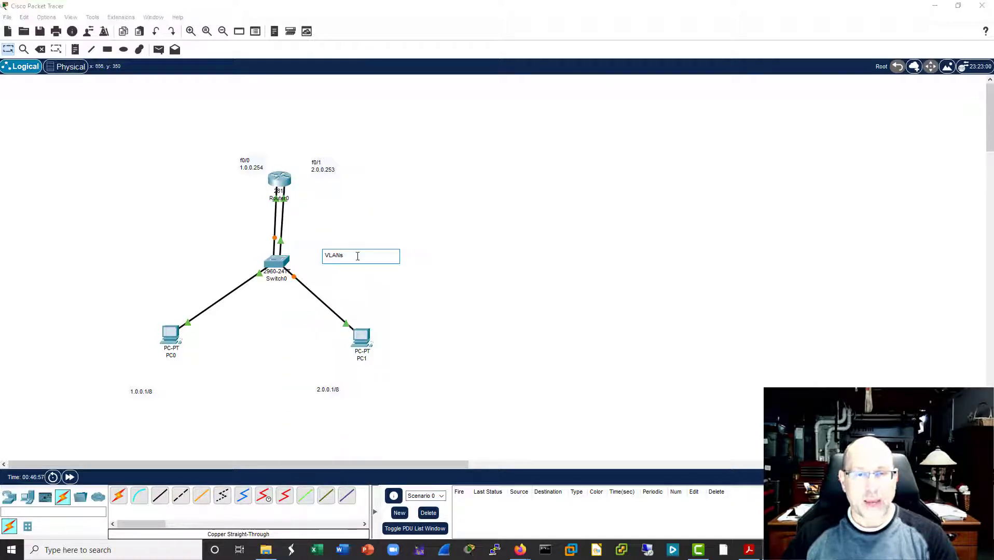
key(Return)
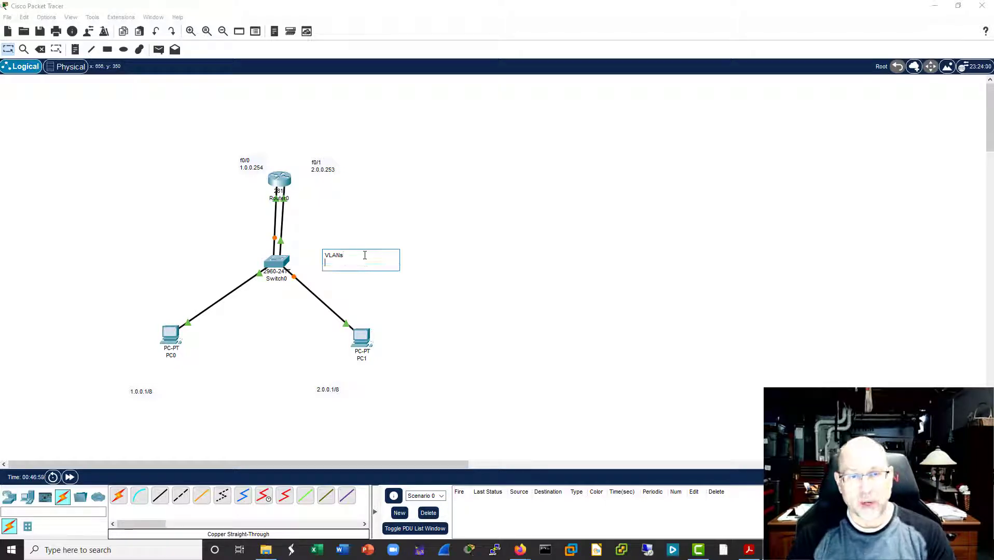
key(Return)
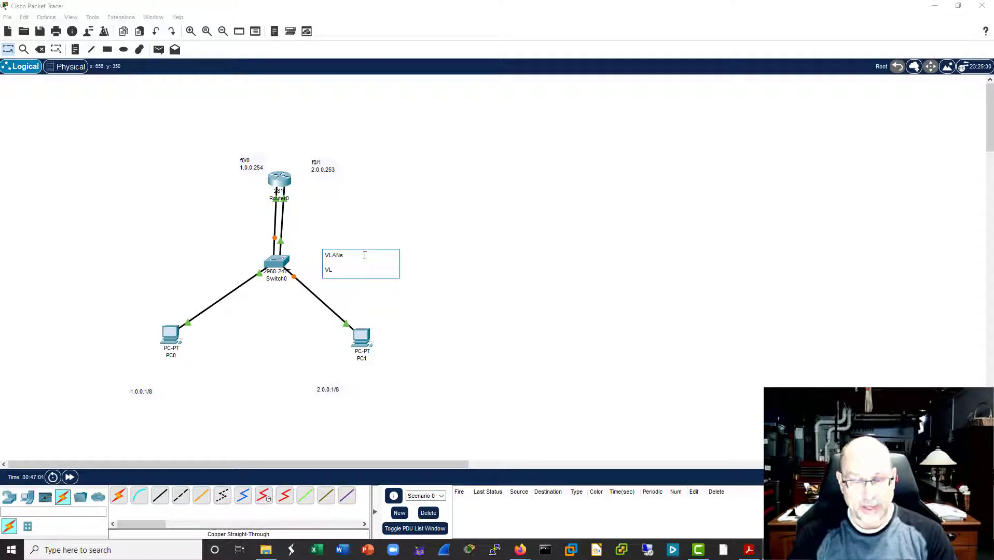
text(VLAN 11 -)
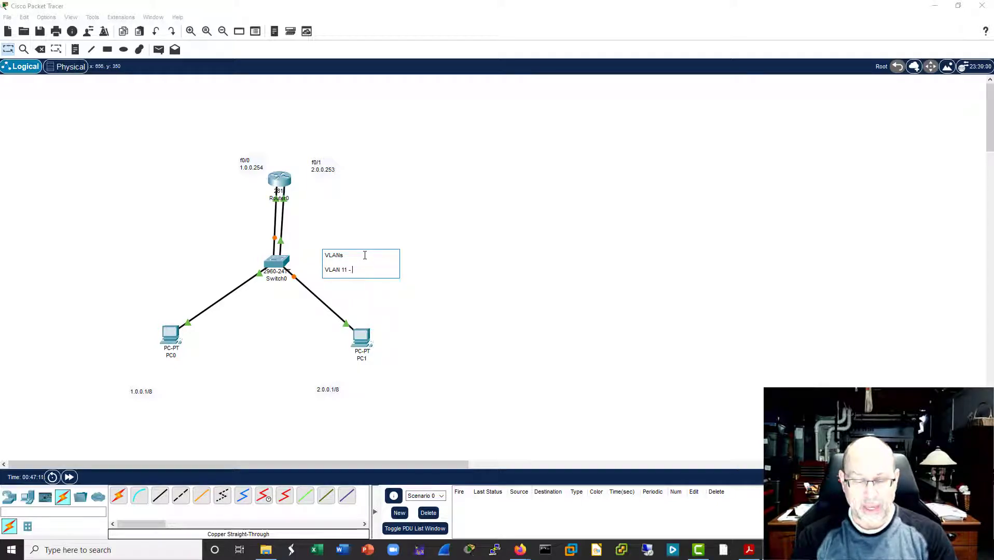
text(f0/0)
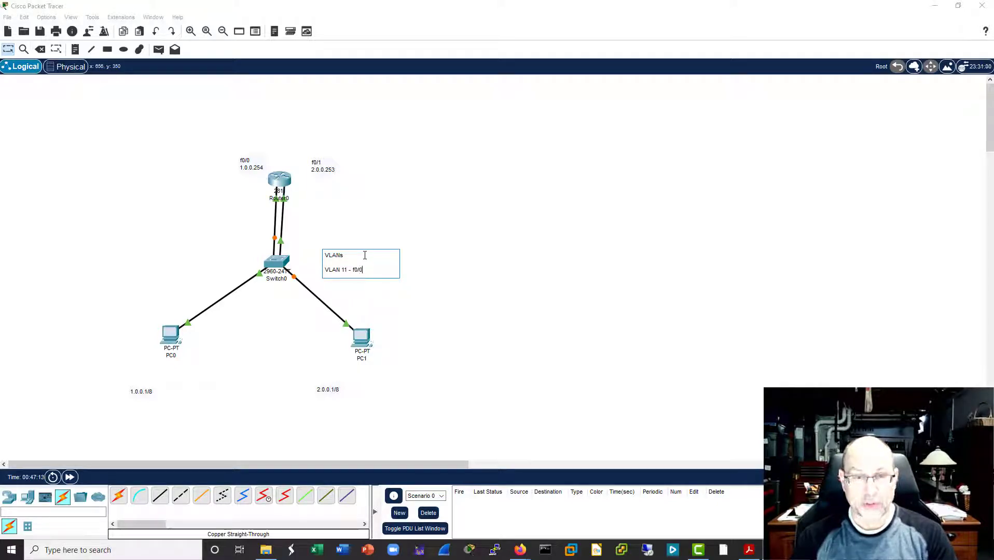
text(1)
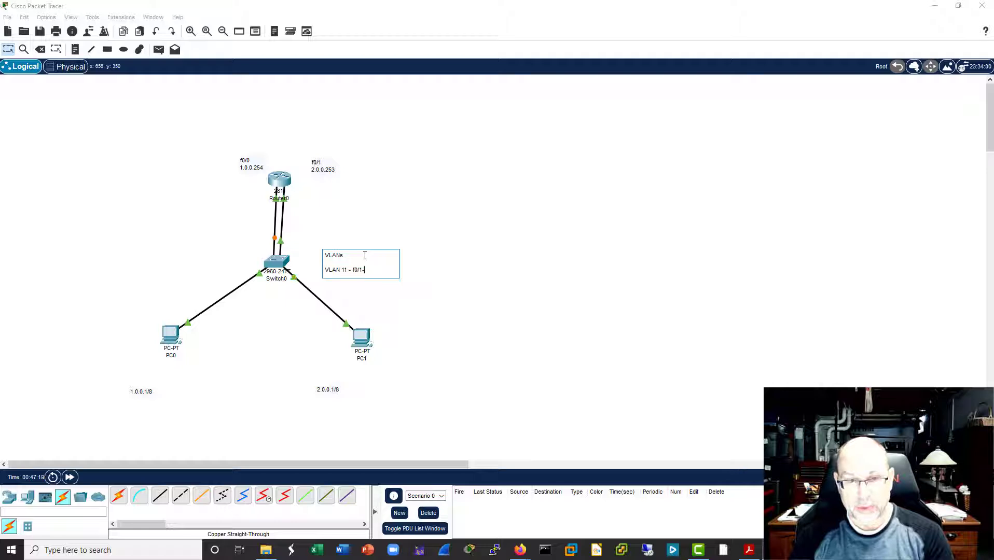
text(-6)
Step: Add the line "VLAN 22 - f0/7-12" at the end of the VLANs note and finish editing it
key(Return)
text(VLA)
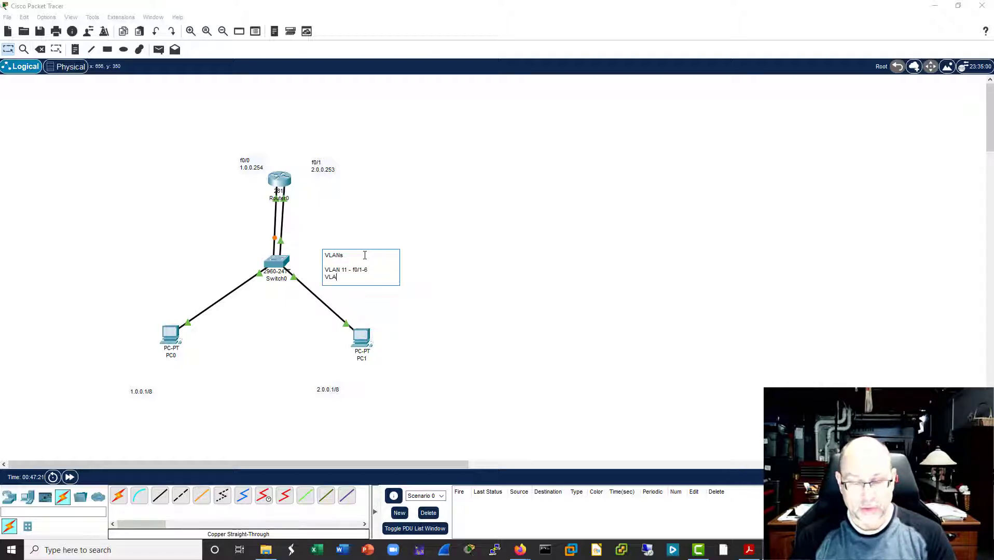
text(N 22)
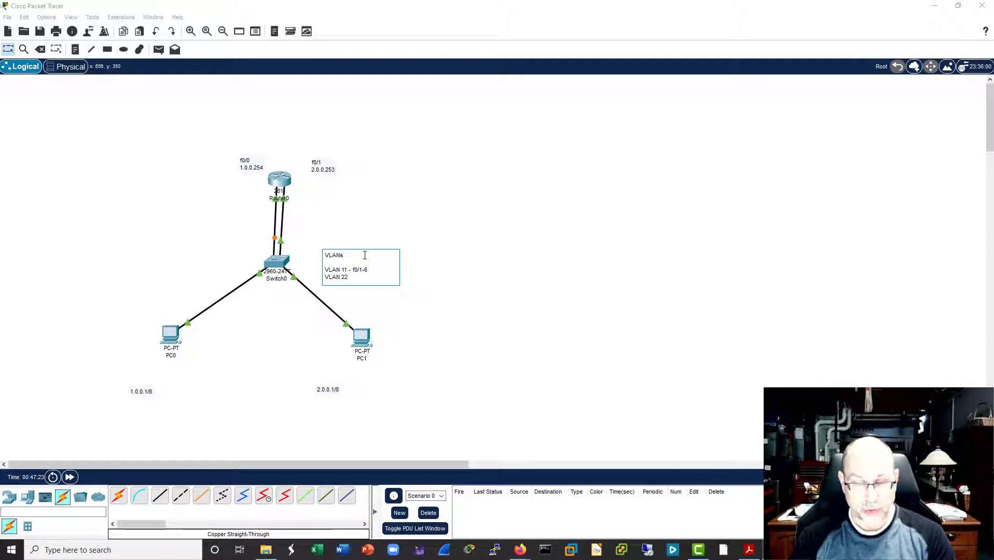
text( - f0/7)
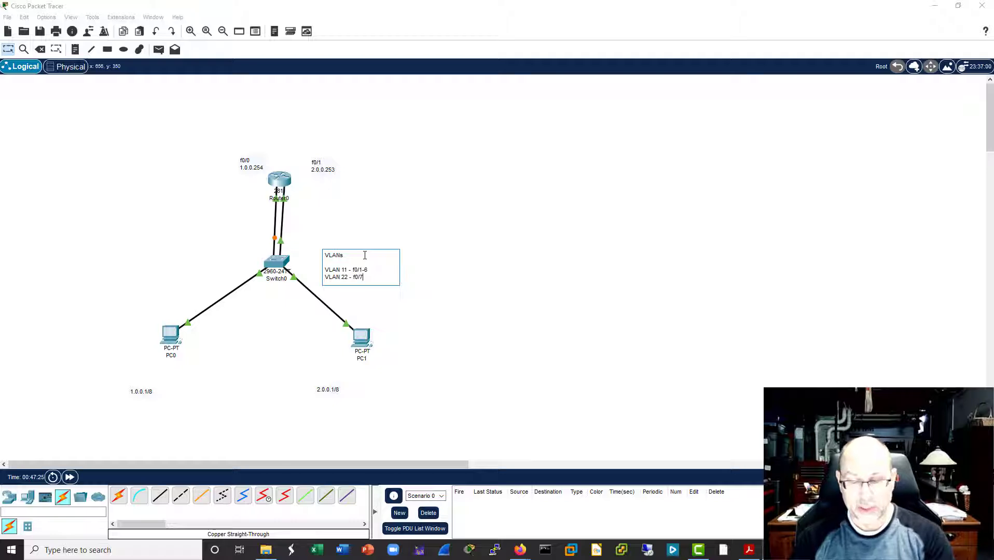
text(-12)
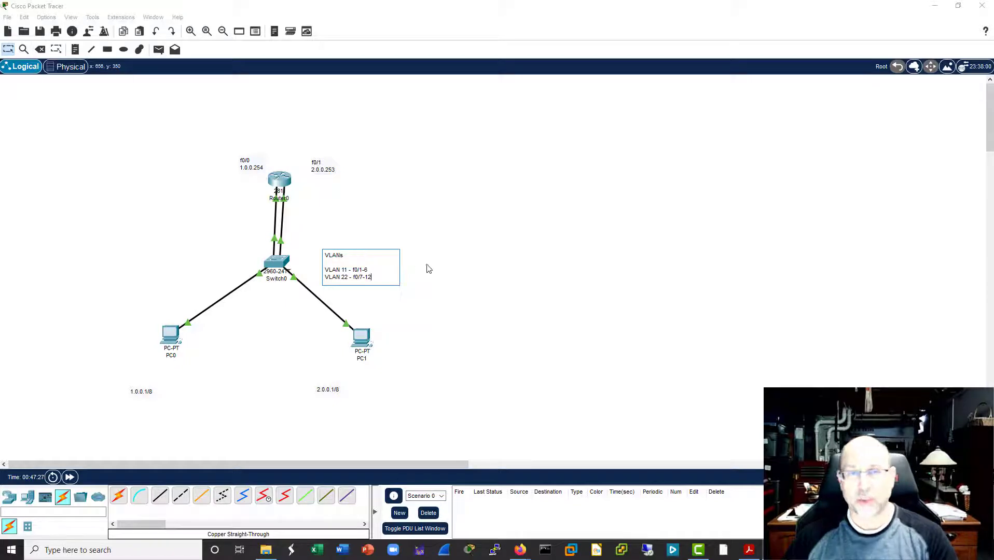
click(462, 296)
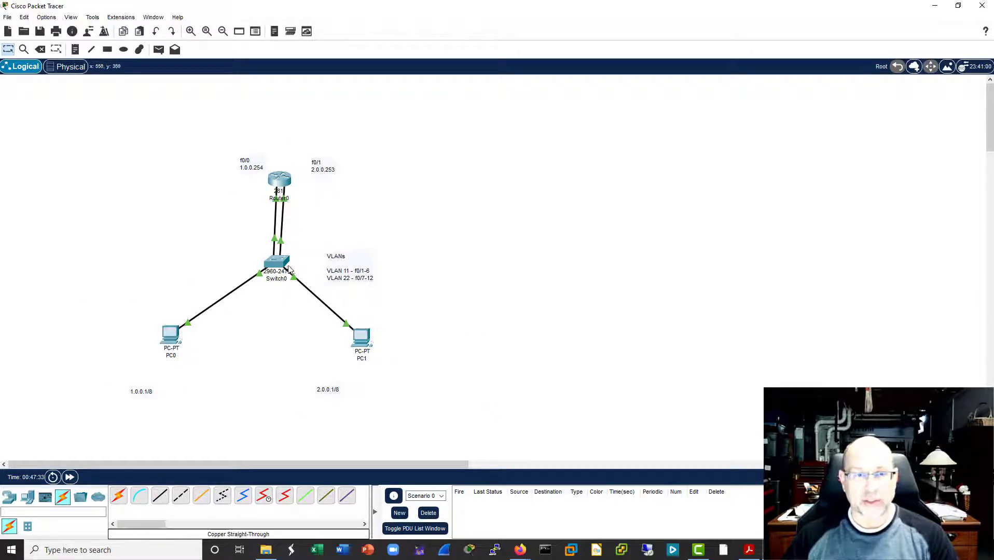
Step: Repeat the ping to PC1 at 2.0.0.1 from PC0's Command Prompt, with PC0's window moved clear of the topology
drag(282, 267, 285, 266)
click(171, 335)
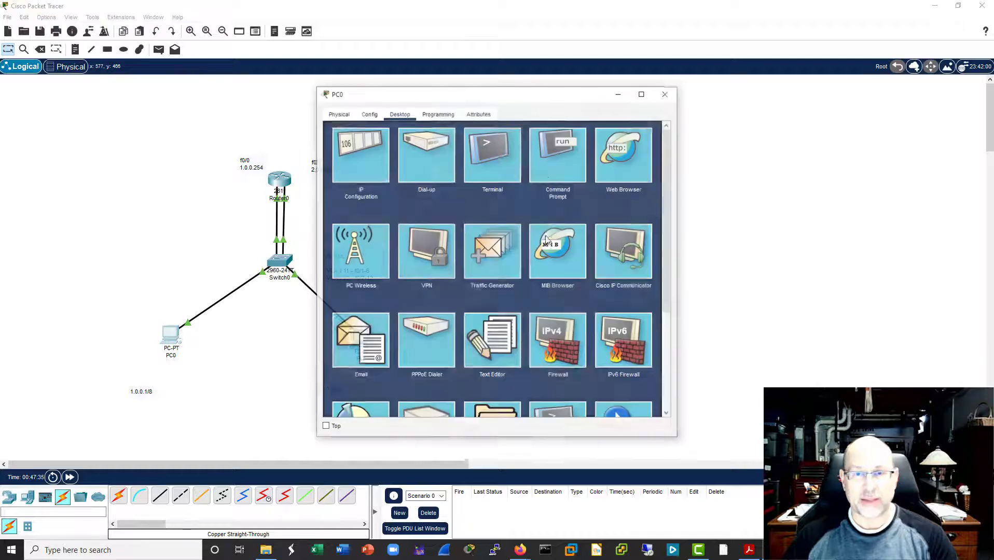
drag(569, 98, 753, 98)
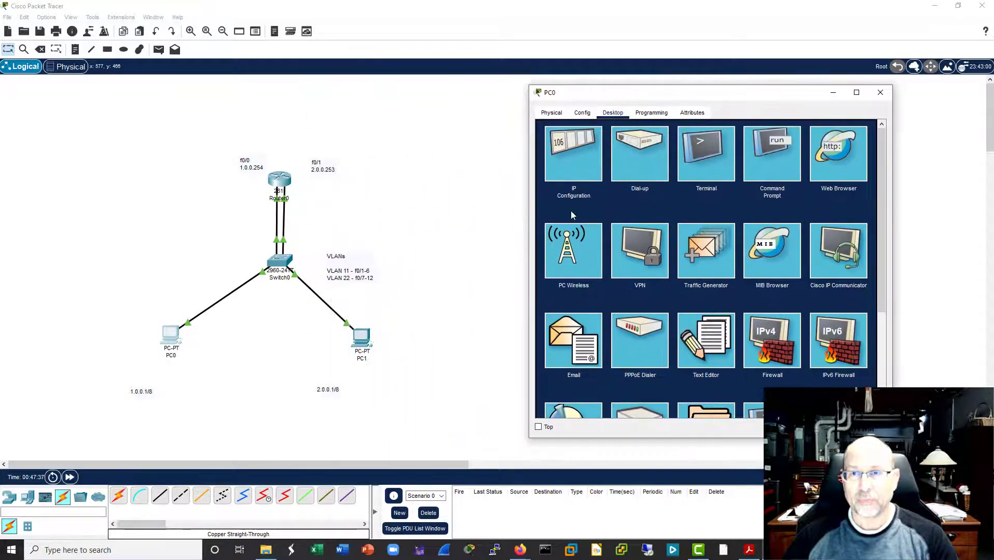
click(769, 150)
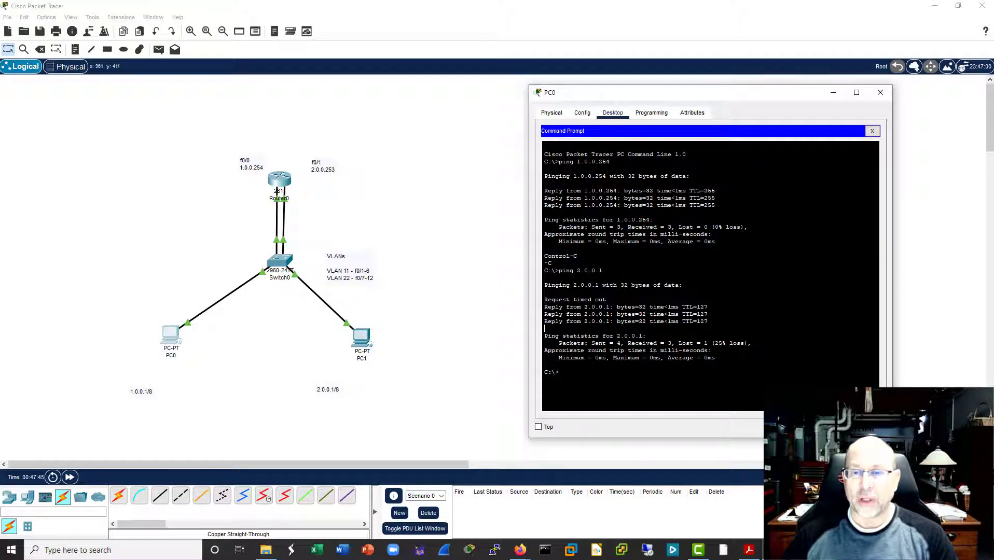
key(Up)
key(Return)
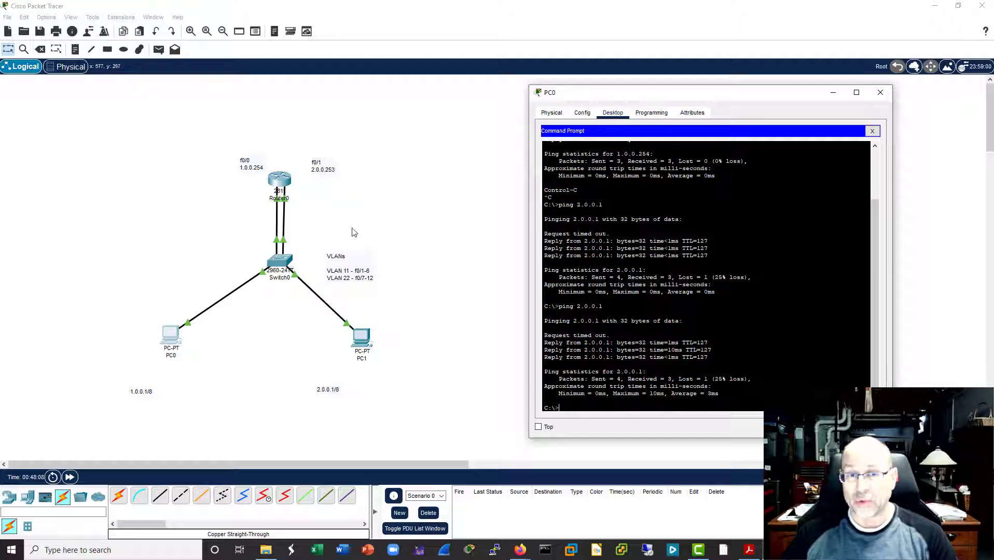
Step: Open Switch0's command line beside the topology and enter privileged mode with "ena"
click(286, 260)
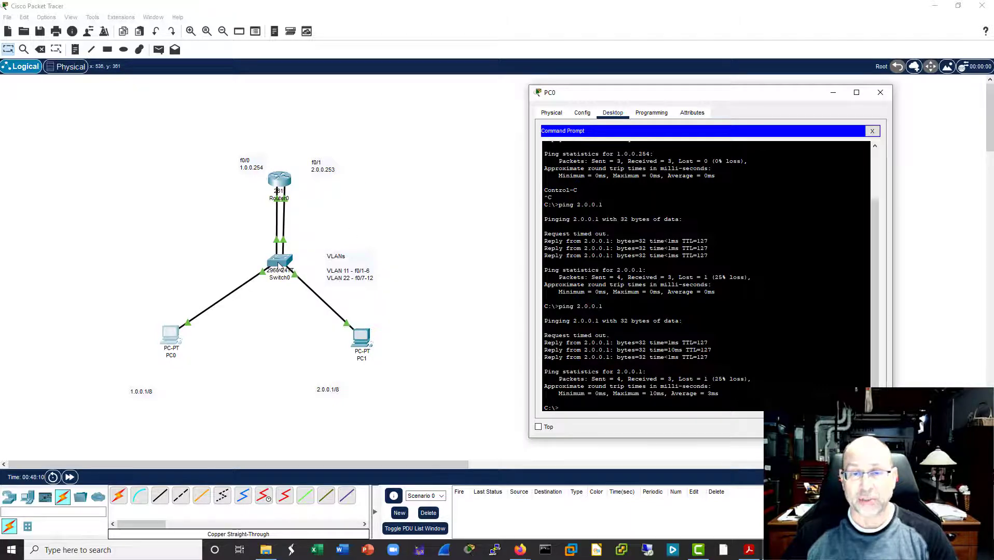
drag(535, 100, 700, 100)
click(558, 116)
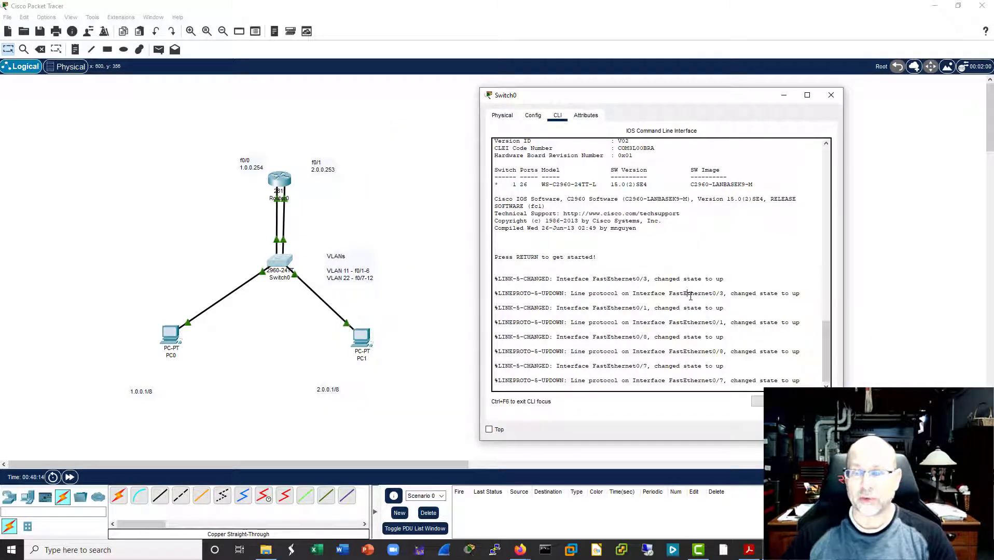
key(Return)
key(Return)
text(ena)
key(Return)
key(Return)
key(Return)
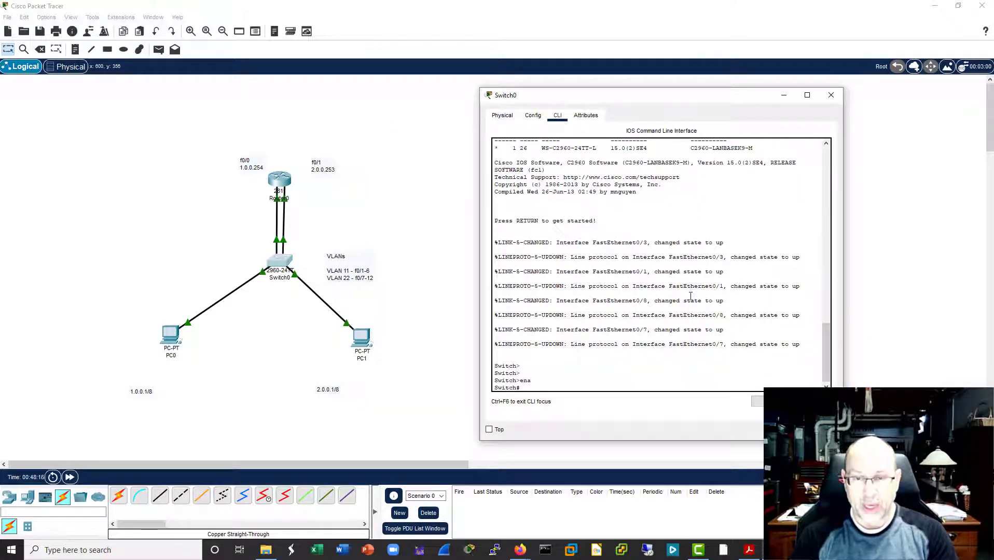
Step: Run "sh vlan" on Switch0 and examine which ports belong to the default VLAN 1
text(sh vlan)
key(Return)
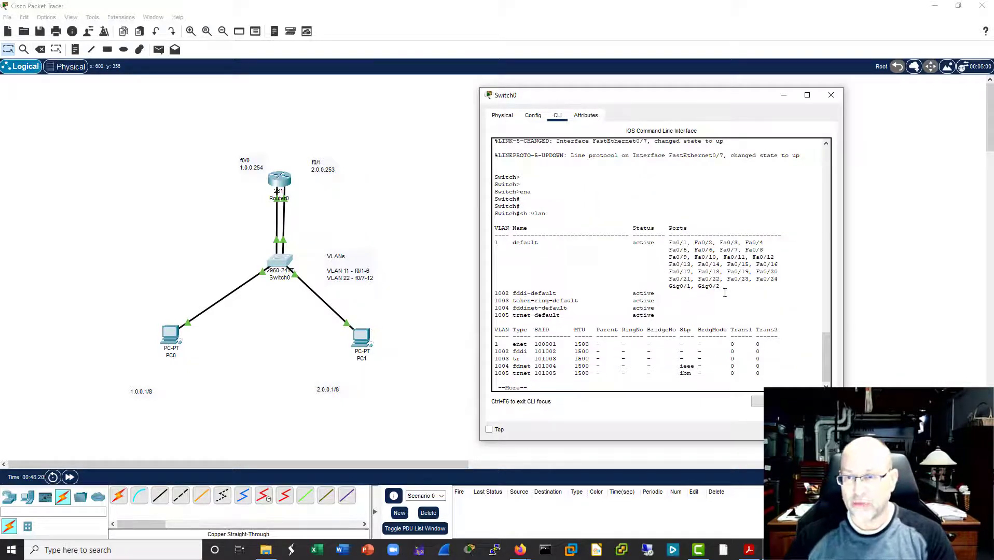
drag(725, 293, 495, 234)
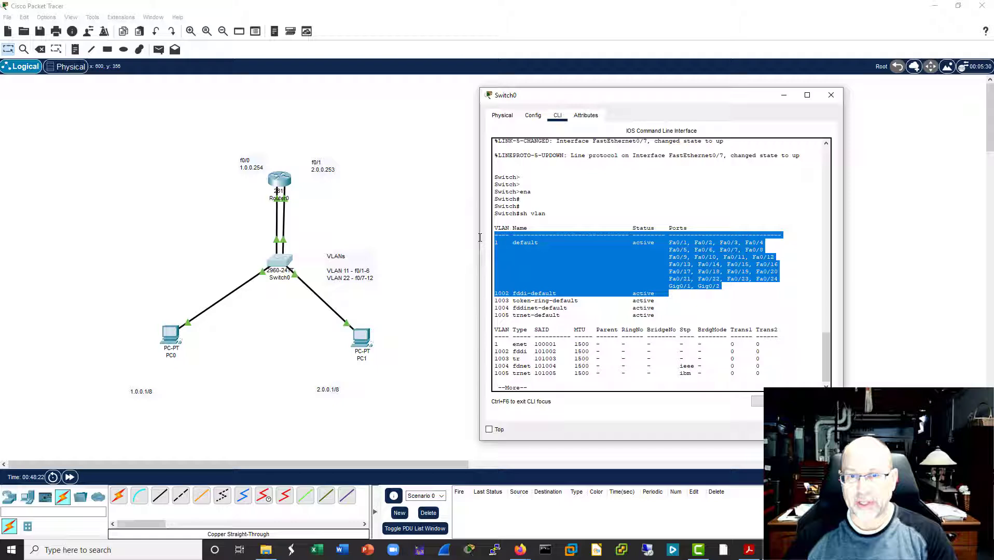
click(818, 275)
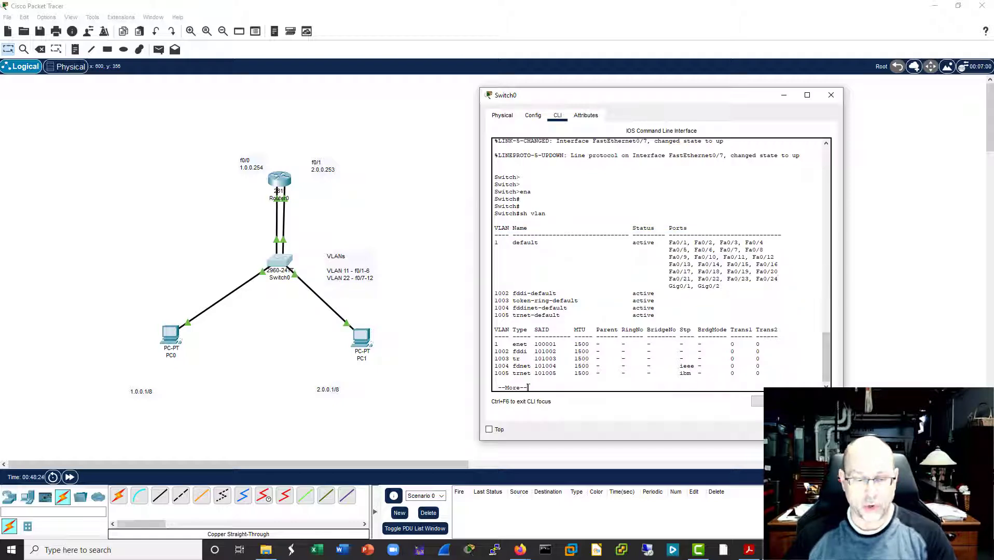
key(space)
key(Return)
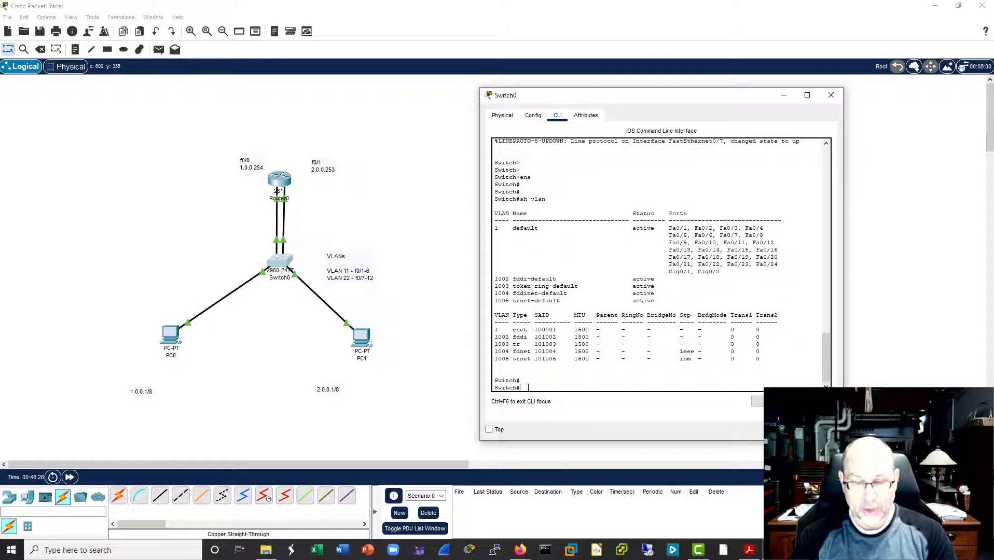
Step: Enter Switch0's global configuration mode with "conf t" and select interface f0/1
text(conf t)
key(Return)
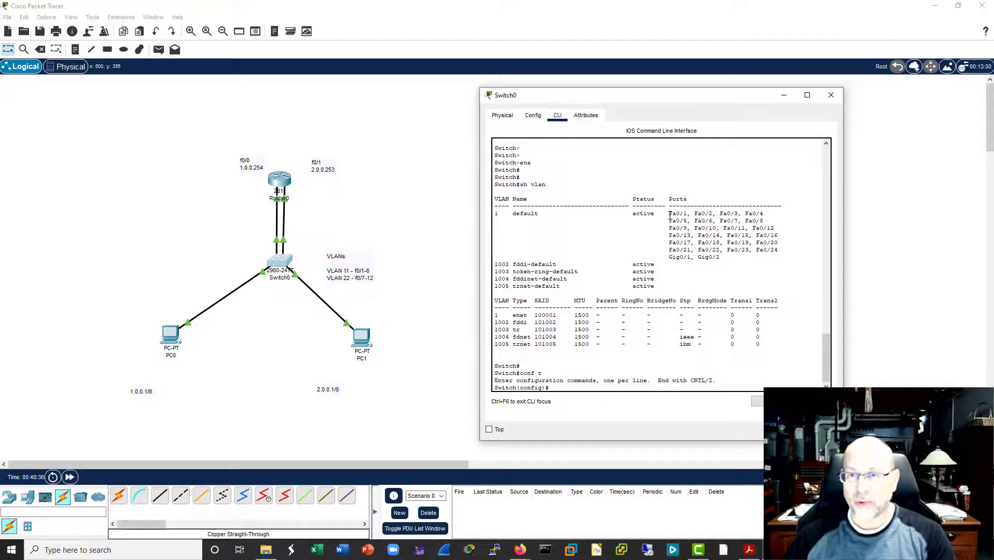
drag(670, 215, 689, 215)
click(559, 383)
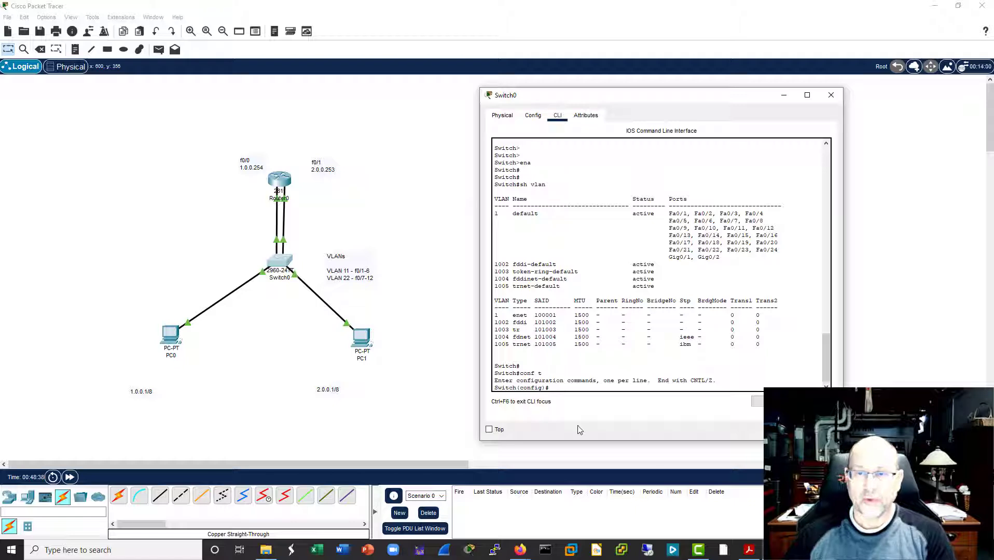
text(int )
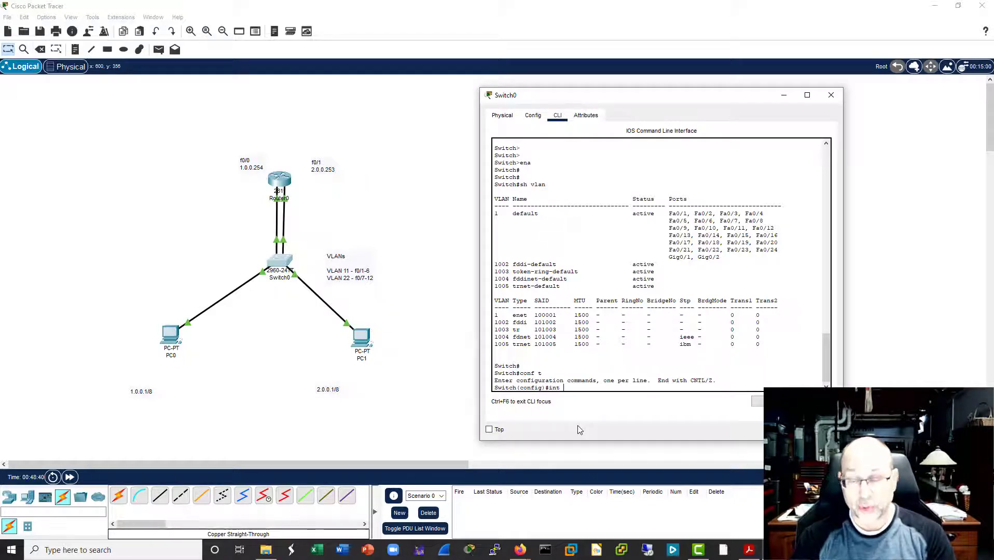
text(f0/)
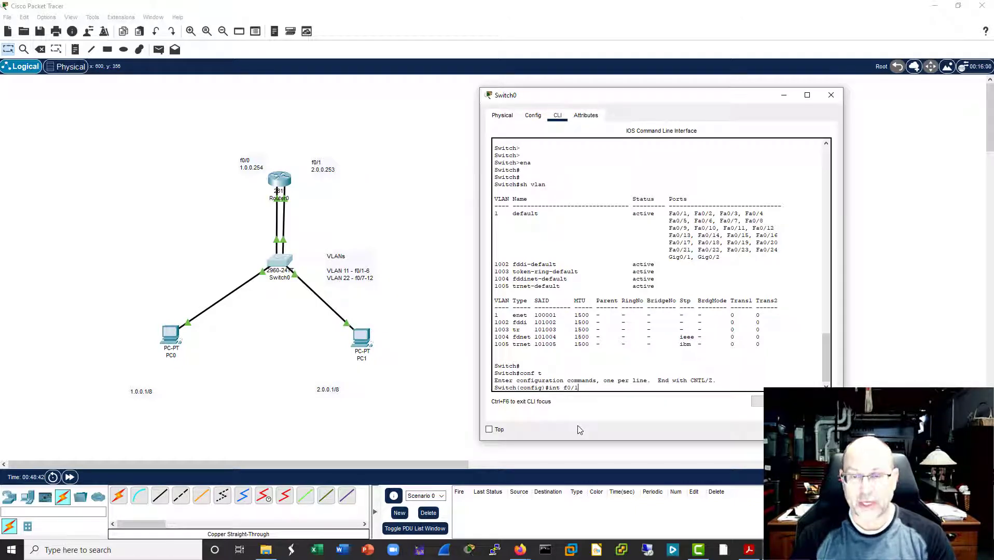
text(1)
key(Return)
Step: Assign Switch0's f0/1 port to VLAN 11 with "switchport access vlan 11"
text(sw)
key(Tab)
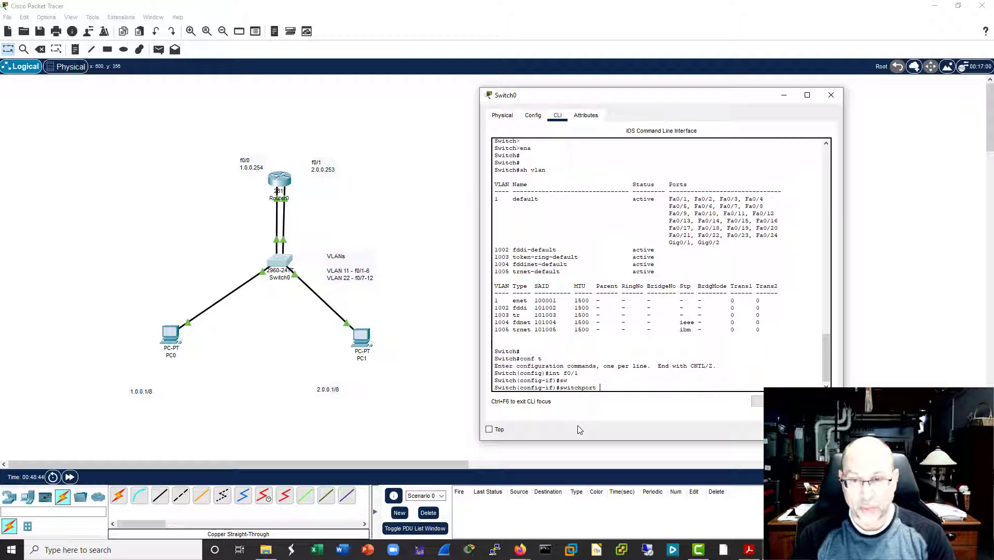
text(access )
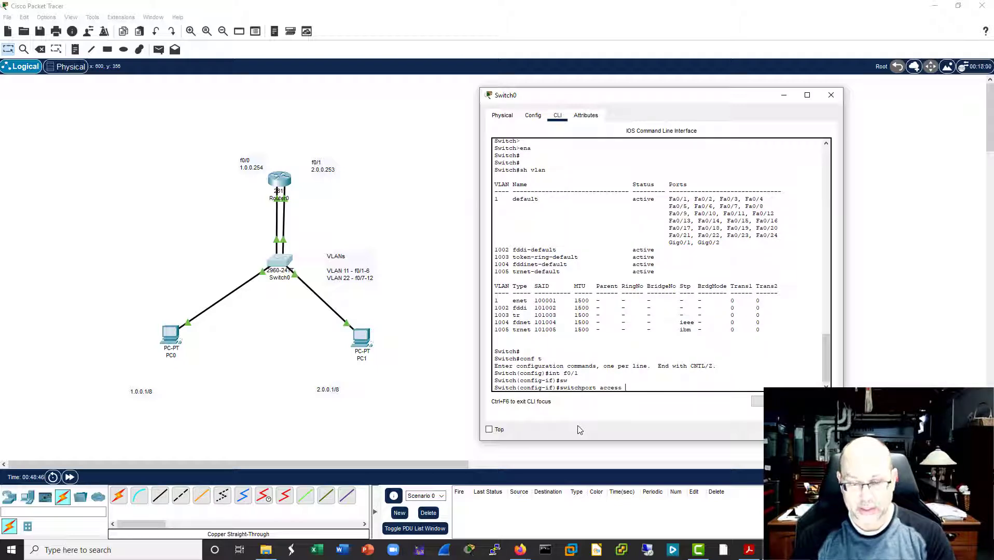
text(vlan 11)
key(Return)
key(Return)
key(Return)
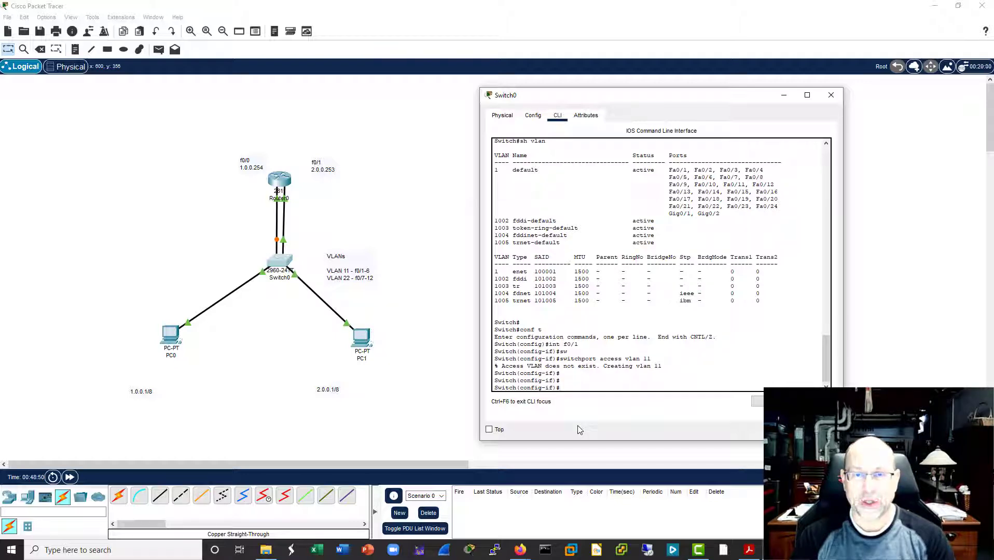
Step: Leave configuration mode on Switch0 and run "sh vlan" to examine the port membership of VLAN 11
key(ctrl+z)
text(sh)
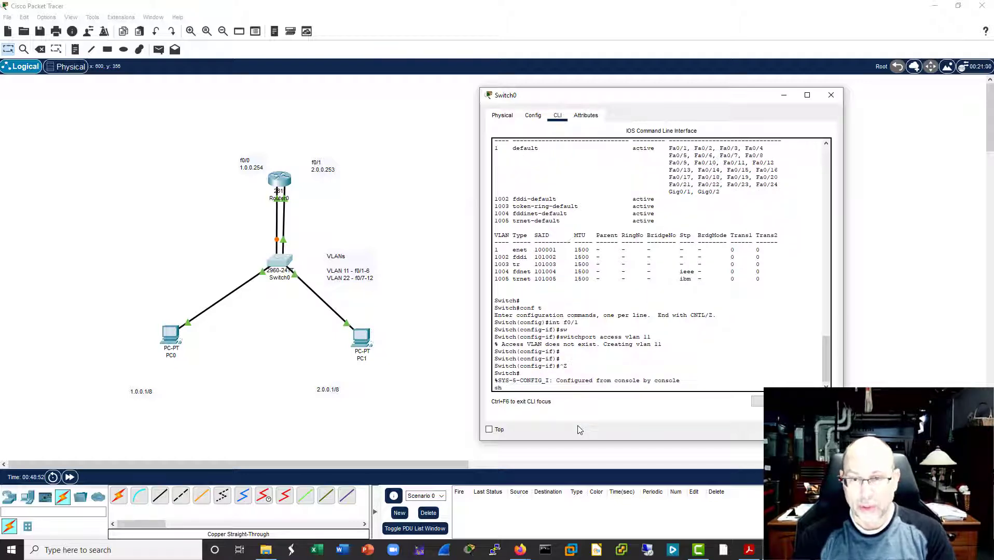
text( vlan)
key(Return)
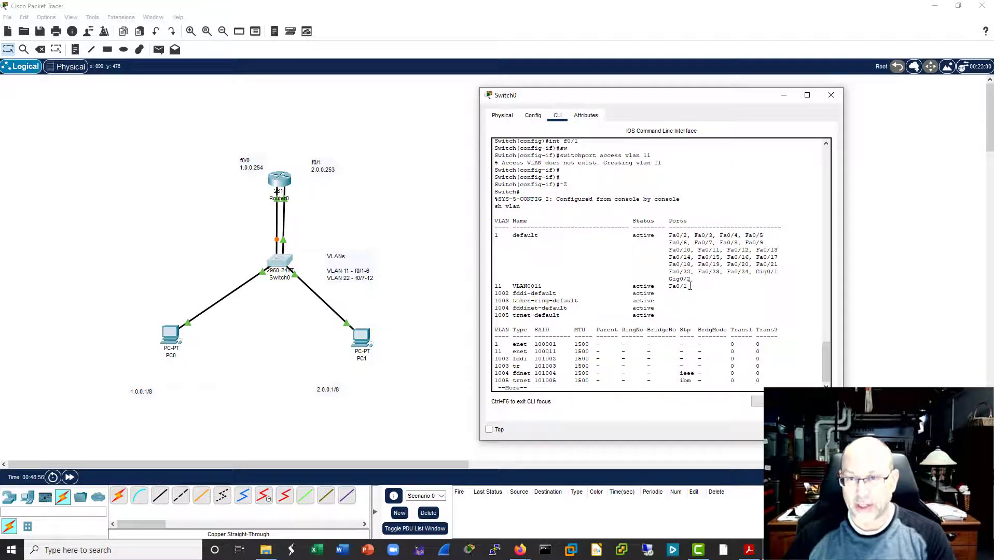
drag(690, 287, 491, 286)
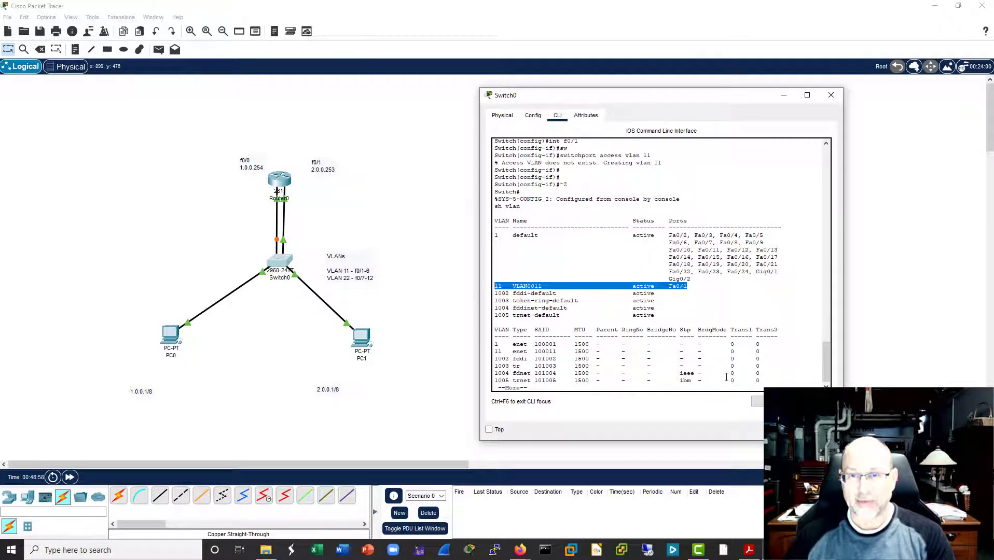
Step: Reopen Switch0's command line beside the topology, quit the paged output and enter global configuration mode with "conf t"
click(832, 95)
click(286, 263)
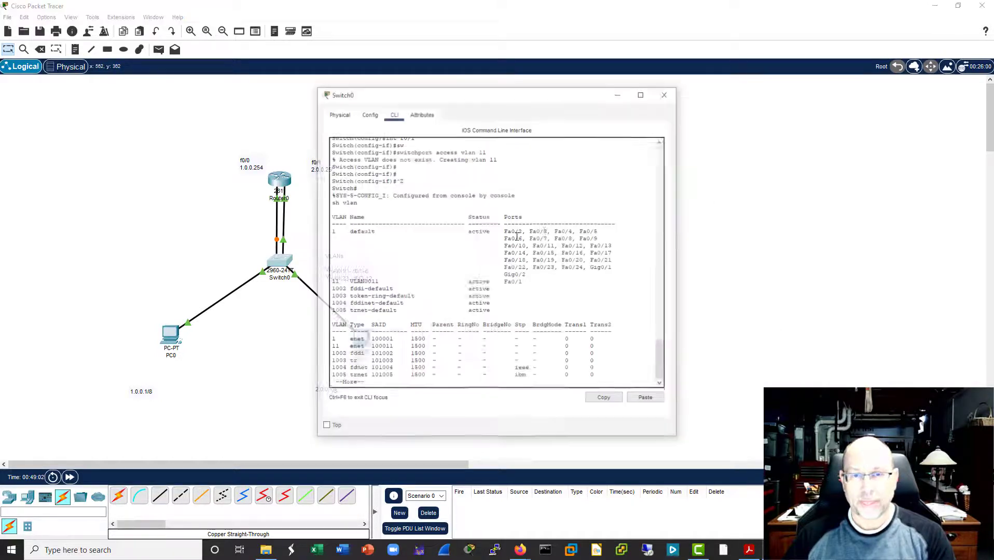
drag(564, 96, 694, 93)
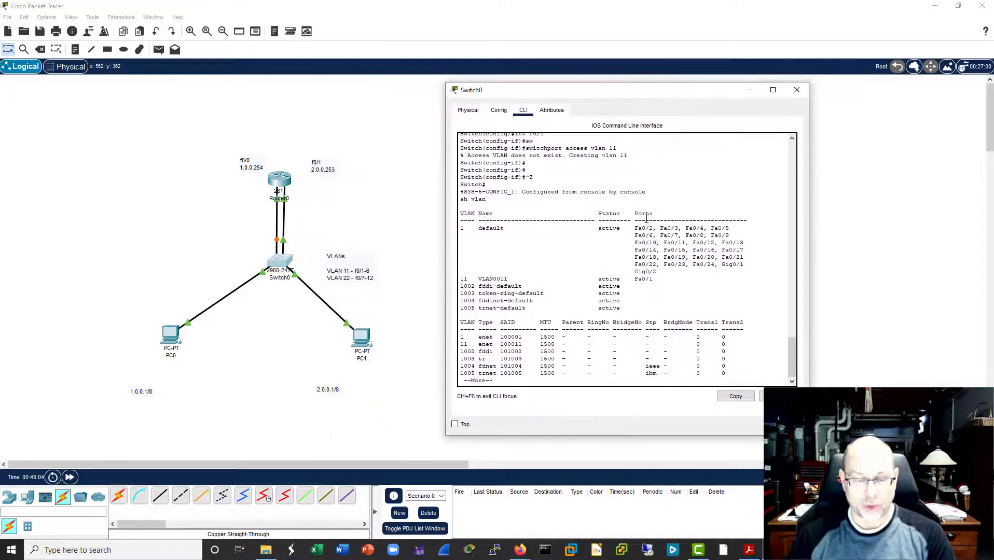
key(q)
key(Return)
text(conf t)
key(Return)
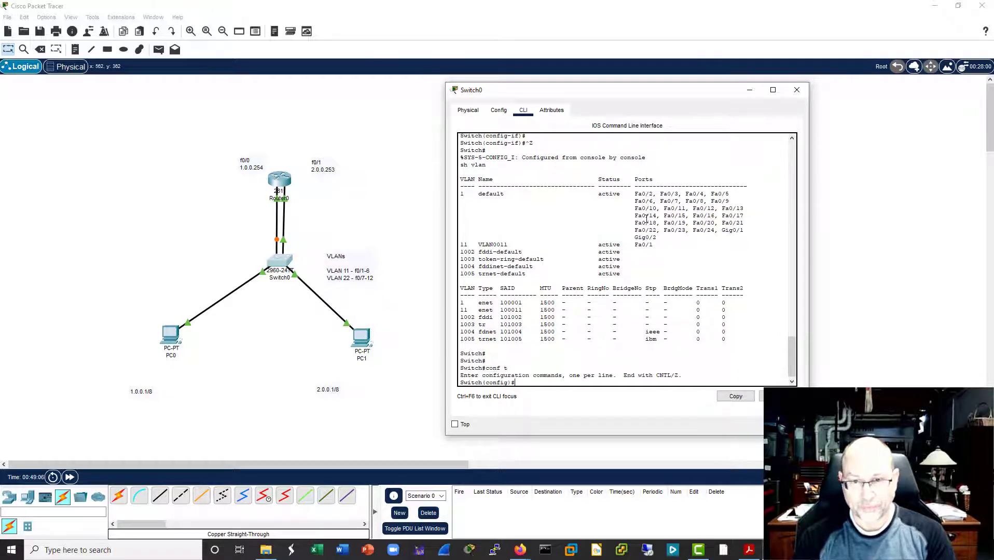
Step: Assign Switch0's f0/7 port to VLAN 22 with "switchport access vlan 22" and leave configuration mode
text(int f0/)
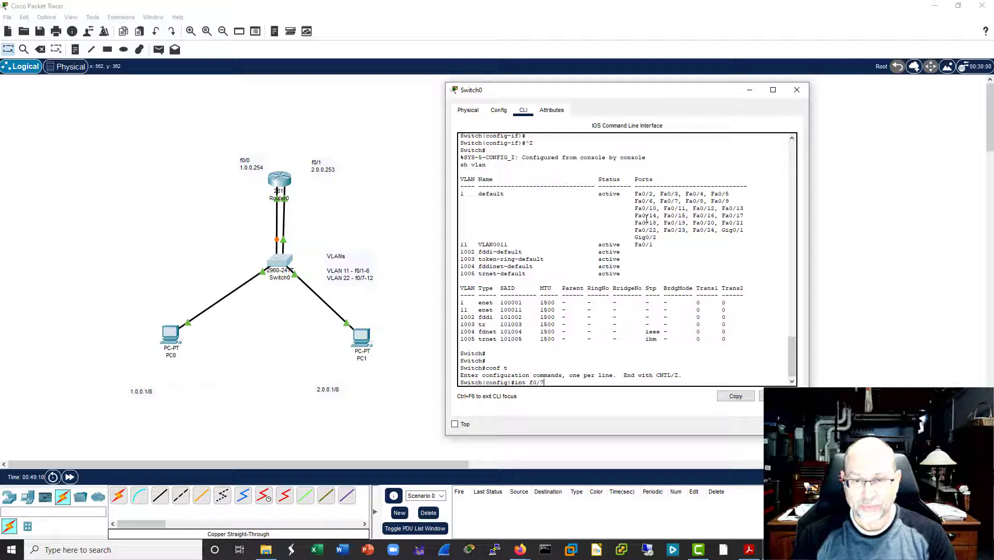
text(7)
key(Return)
text(switchport access vlan 11)
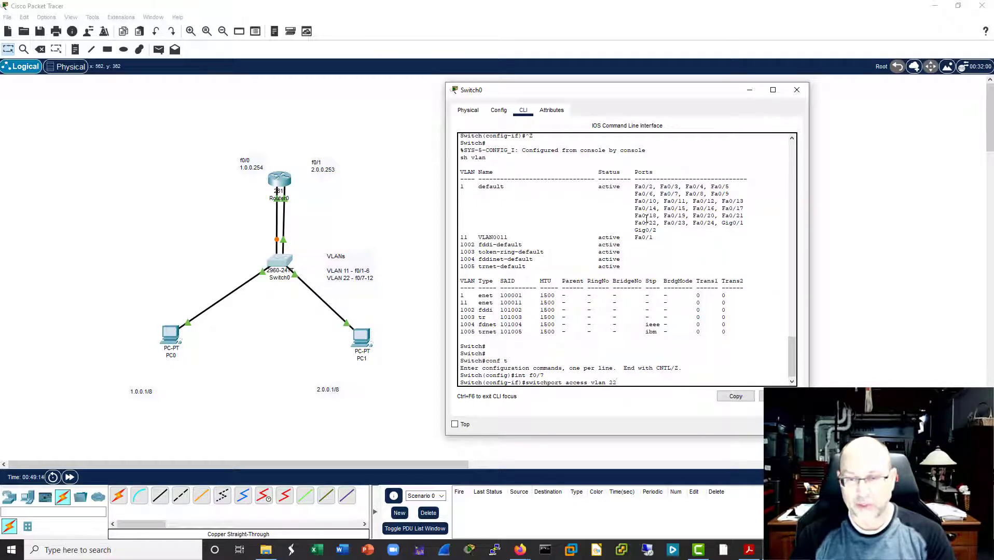
key(Return)
key(Return)
key(Return)
key(ctrl+z)
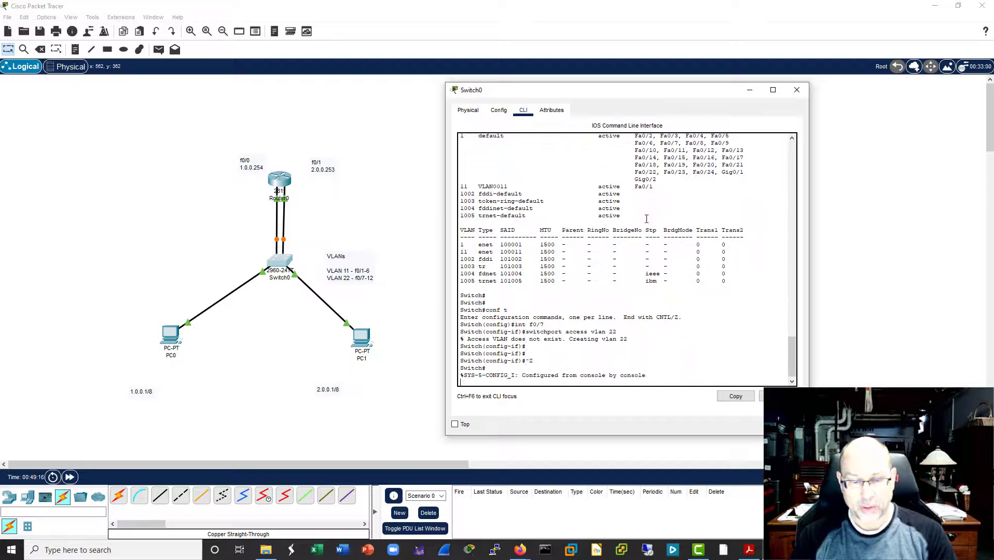
Step: Run "sh vlan" on Switch0 and examine which ports belong to VLANs 11 and 22
text(sh vlan)
key(Return)
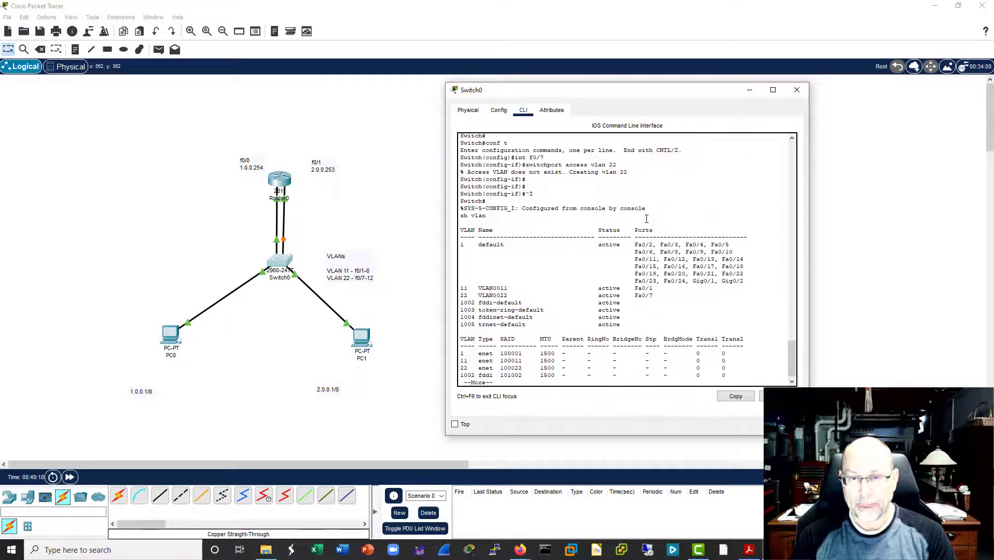
key(Return)
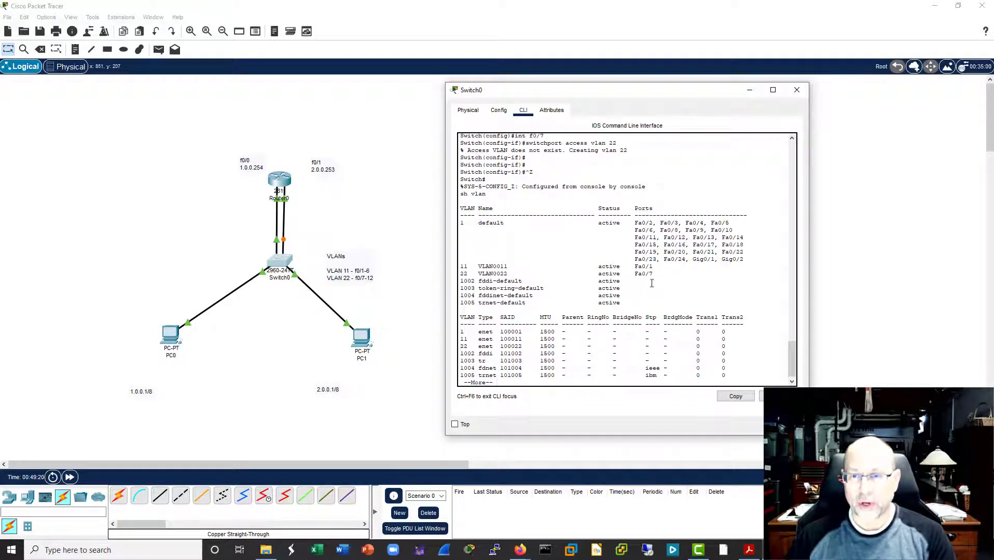
drag(654, 275, 436, 261)
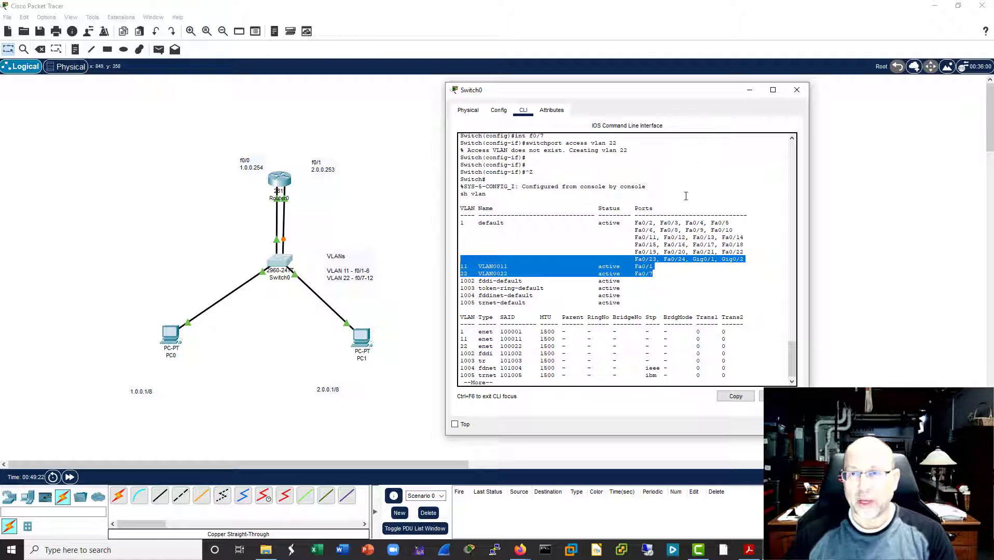
click(665, 322)
Step: Test connectivity from PC0's command prompt by running "ping 2.0.0.1" twice
click(179, 337)
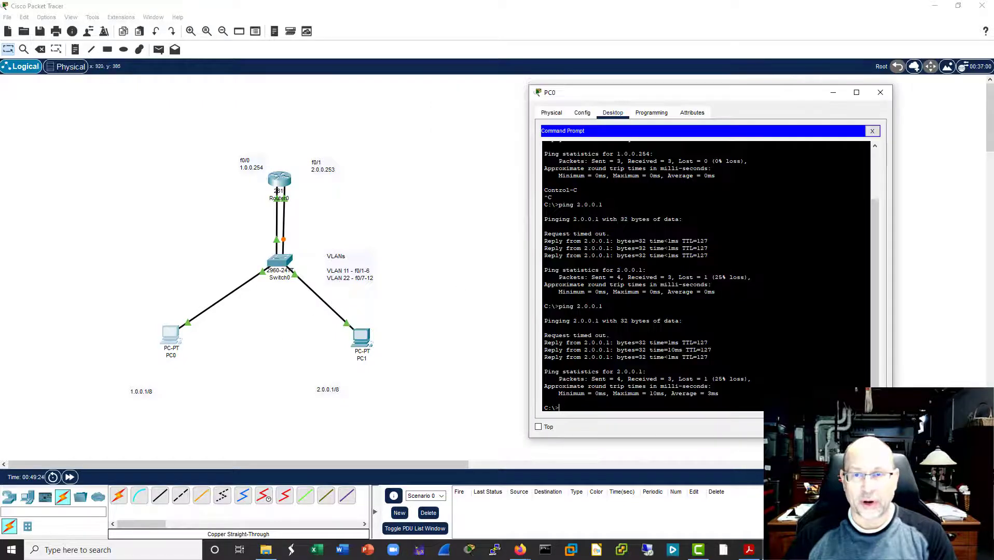
key(Up)
key(Return)
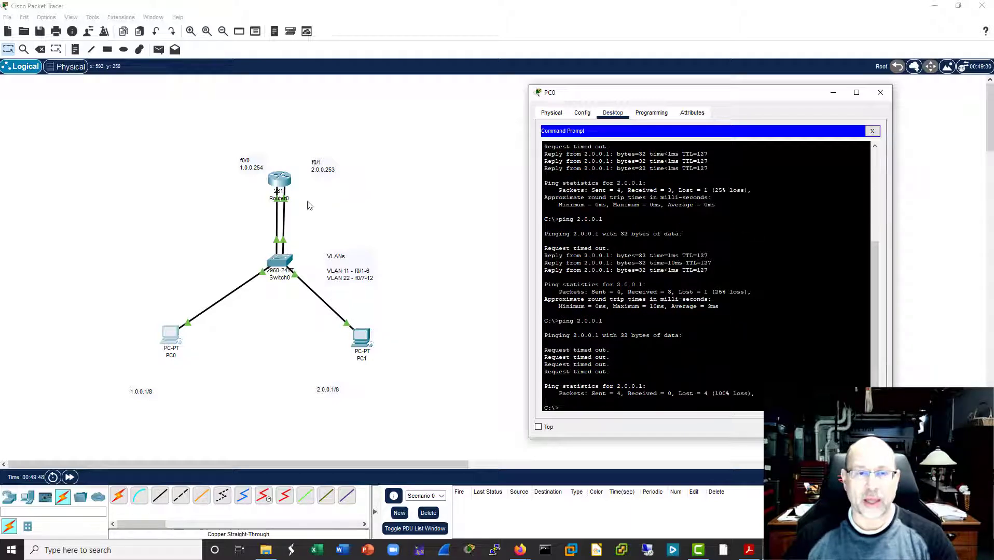
key(Up)
key(Return)
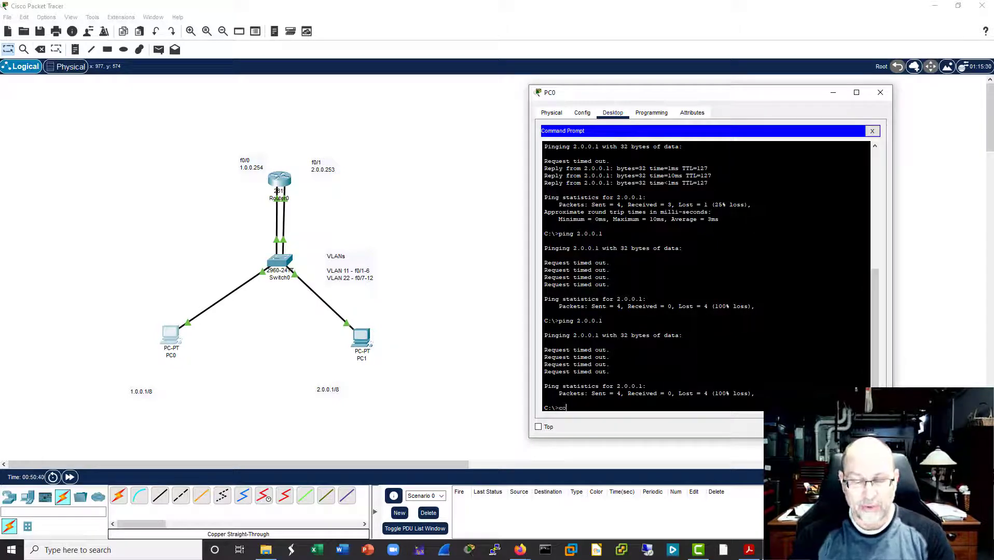
text(nf t)
key(BackSpace)
key(BackSpace)
key(BackSpace)
key(BackSpace)
key(BackSpace)
key(BackSpace)
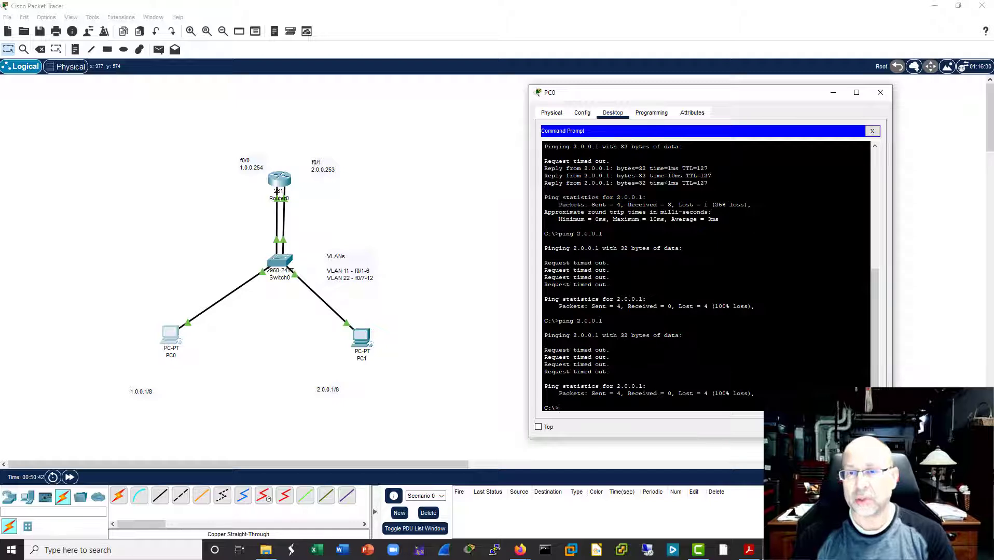
Step: Return to Switch0's command line, finish the paged VLAN listing and enter global configuration mode with "conf t"
click(285, 261)
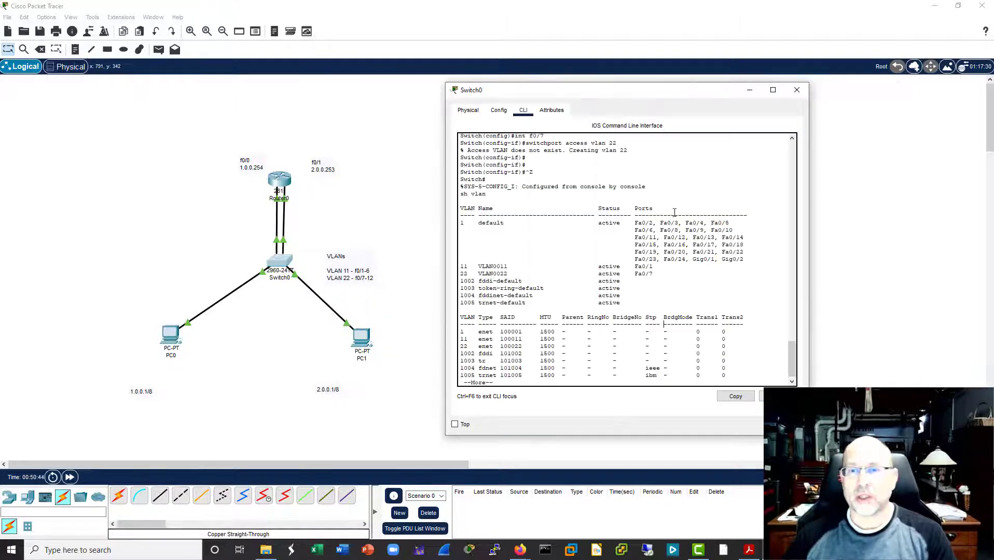
key(Return)
key(Return)
key(Return)
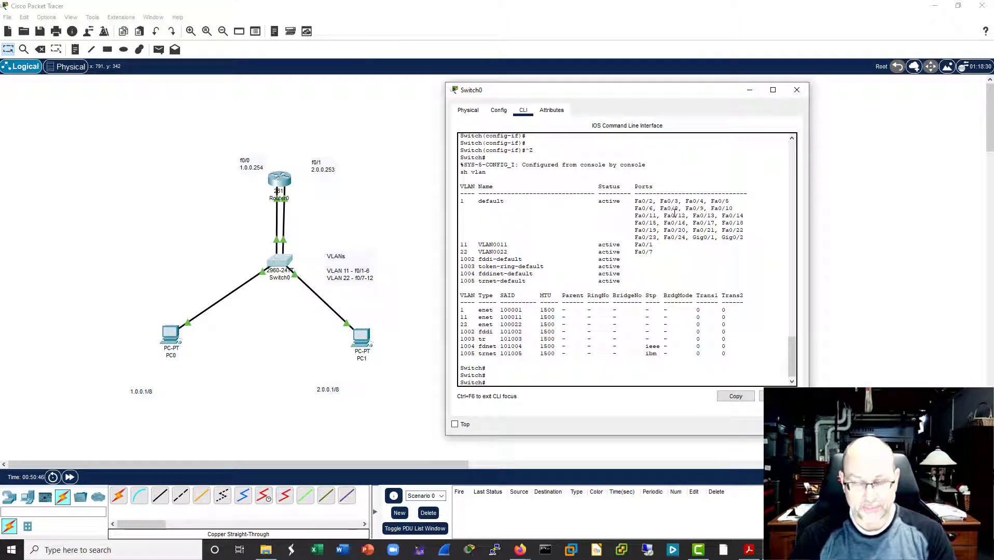
text(conf t)
key(Return)
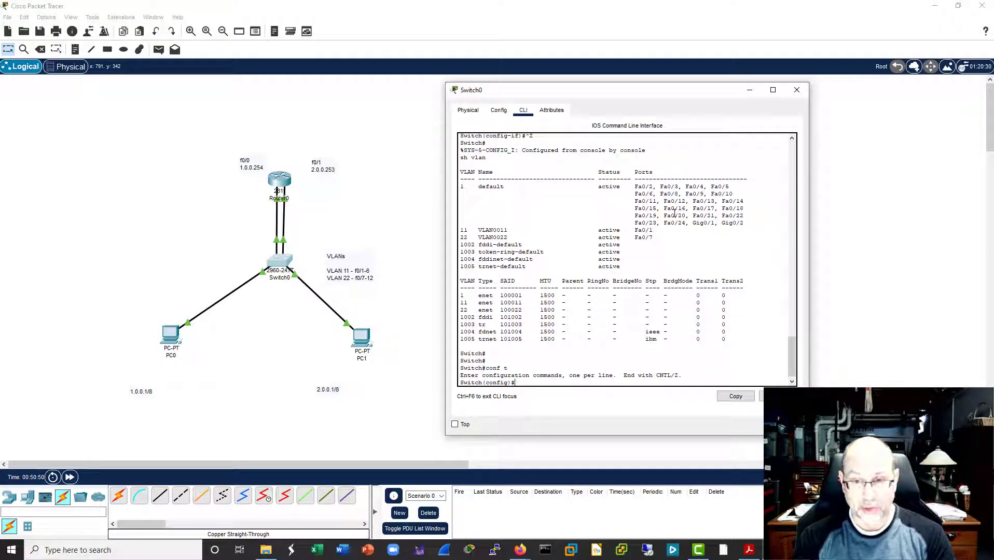
Step: Select Switch0's ports f0/2 to f0/6 together with "interface range f0/2-6"
text(int)
key(Tab)
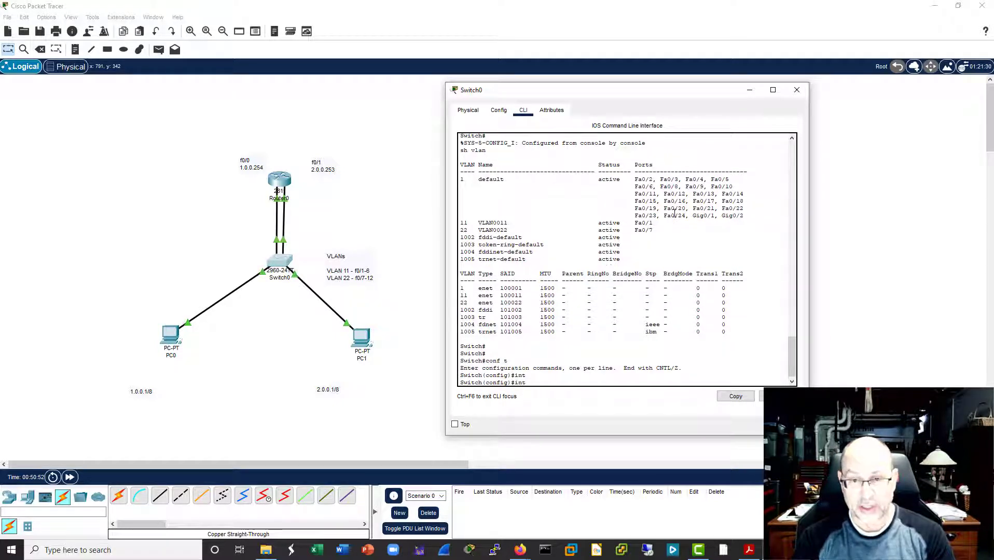
key(Tab)
text(rn)
key(Tab)
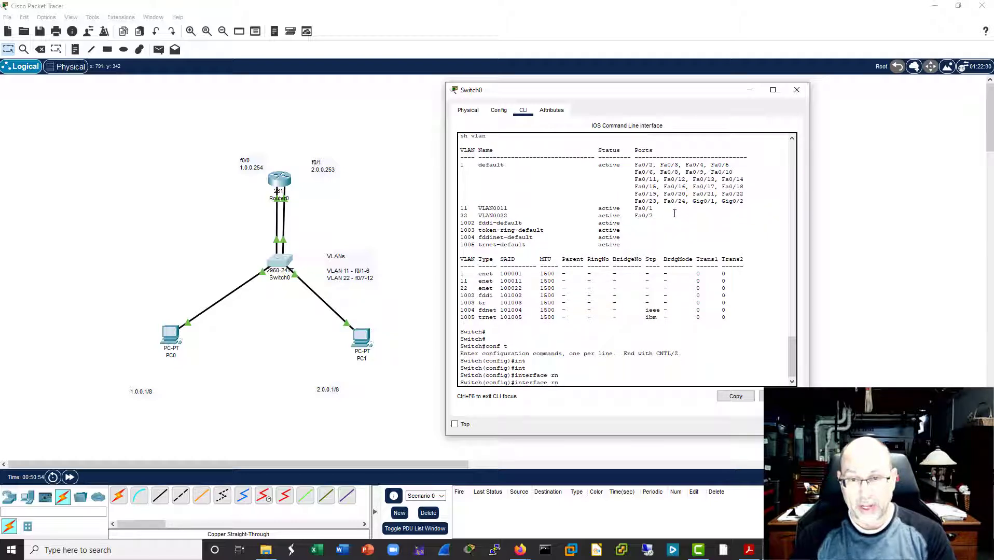
key(BackSpace)
key(Tab)
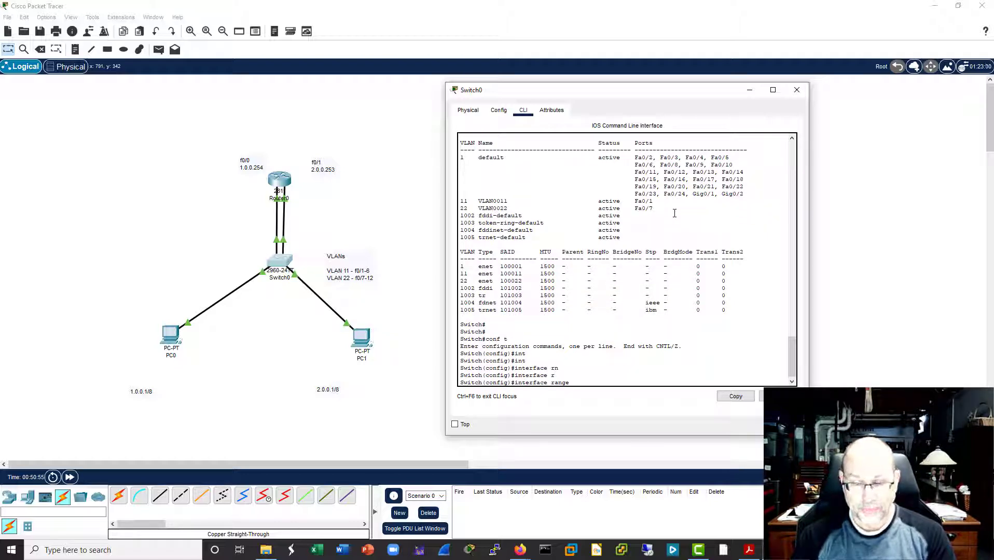
text(f0/2)
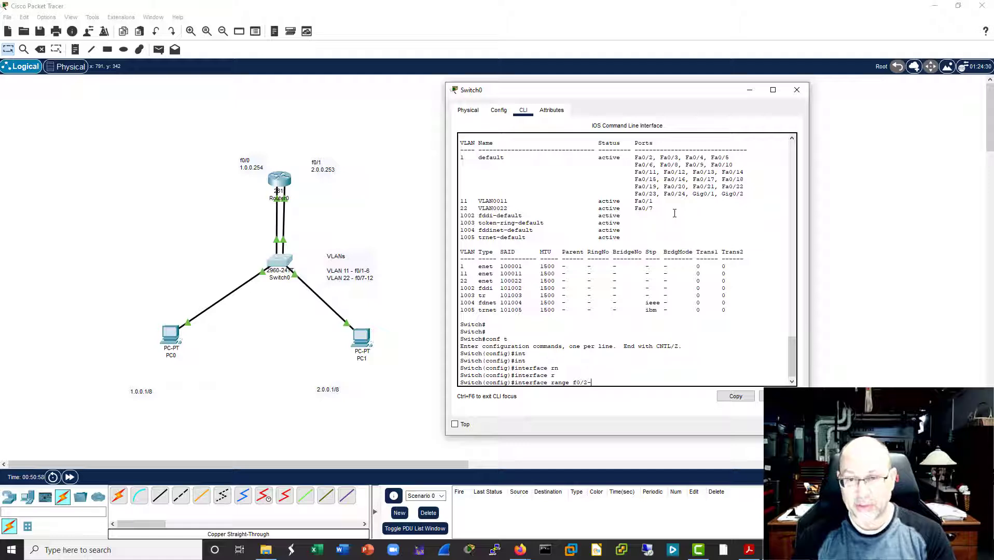
text(-6)
key(Return)
Step: Assign the selected port range f0/2-6 to VLAN 11 with "switchport access vlan 11"
text(int f0/7)
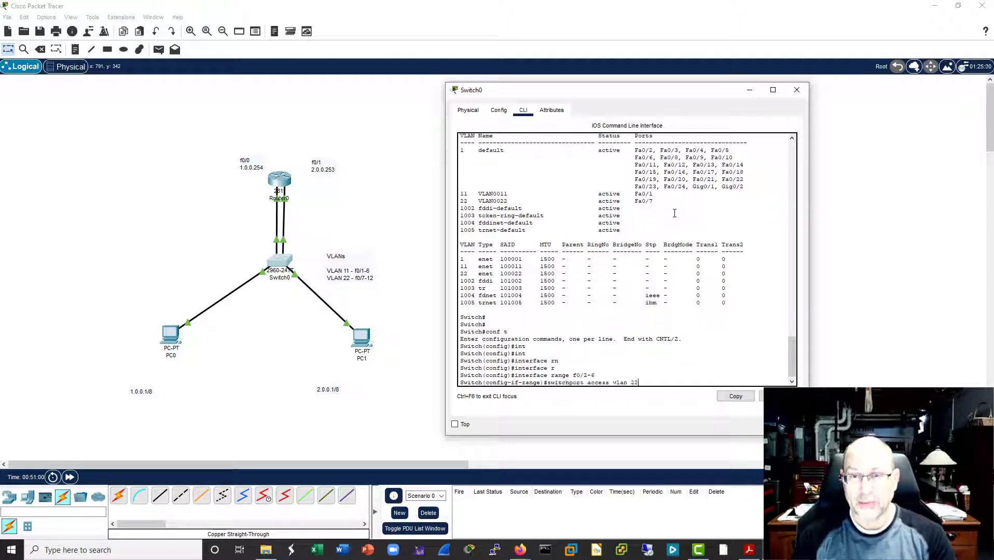
key(Down)
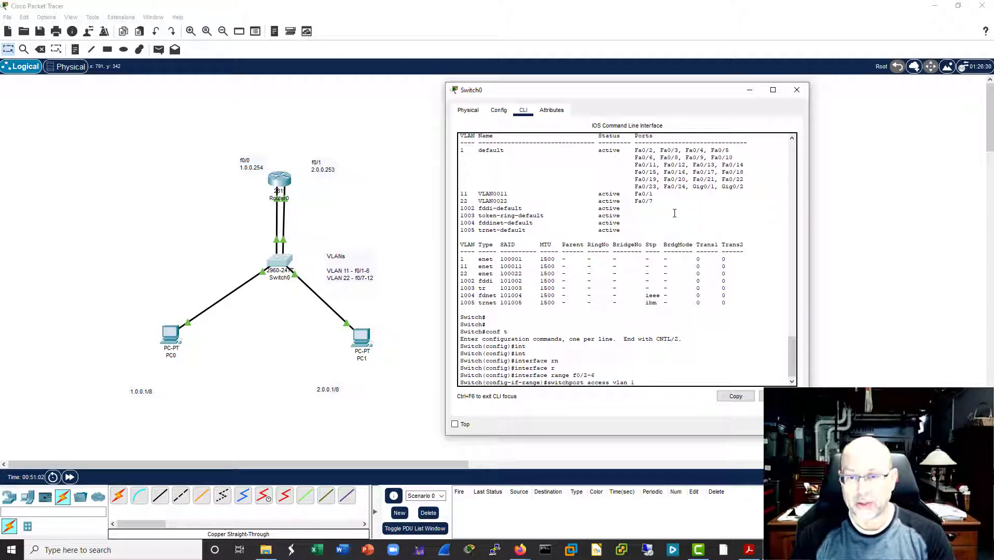
text(1)
key(Return)
key(Return)
key(Return)
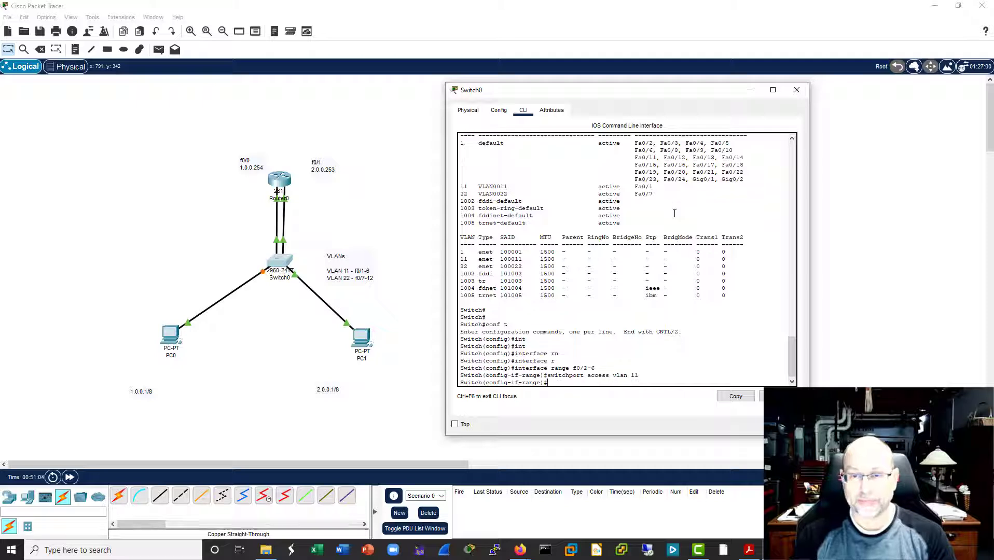
Step: Select Switch0's ports f0/8 to f0/12 together with "interface range f0/8-12"
key(Up)
key(Up)
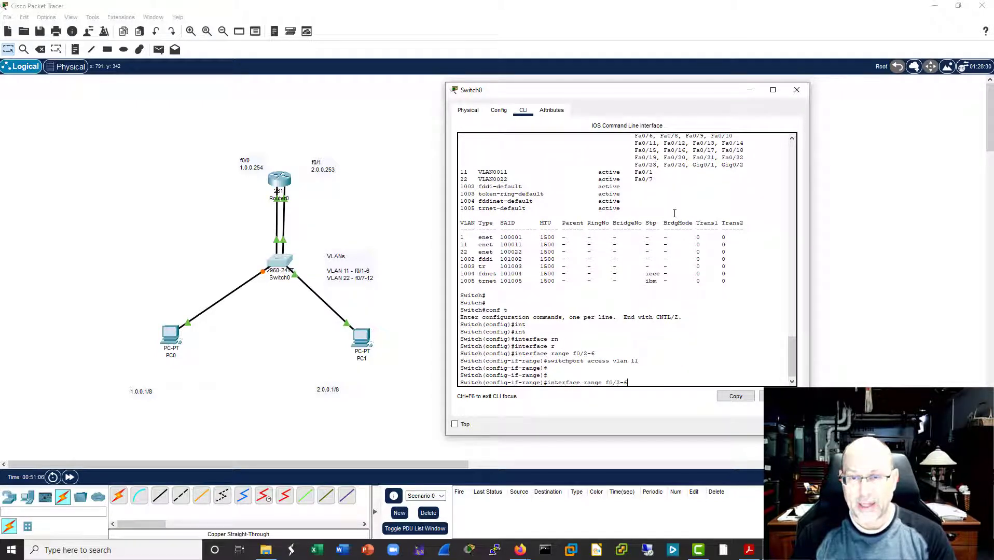
key(BackSpace)
key(BackSpace)
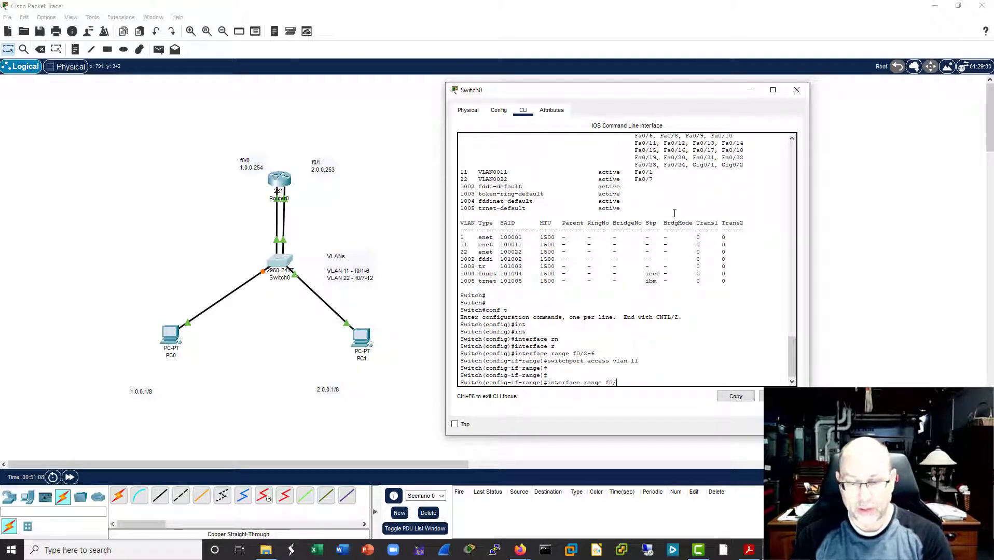
text(8)
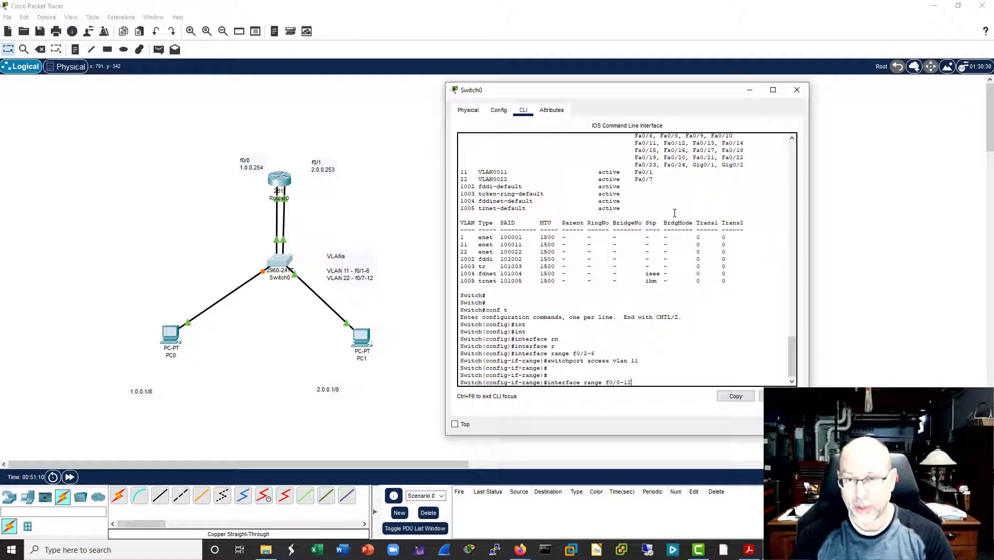
text(-12)
key(Return)
Step: Assign the selected port range f0/8-12 to VLAN 22 with "switchport access vlan 22" and leave configuration mode
key(Up)
key(Up)
key(BackSpace)
key(BackSpace)
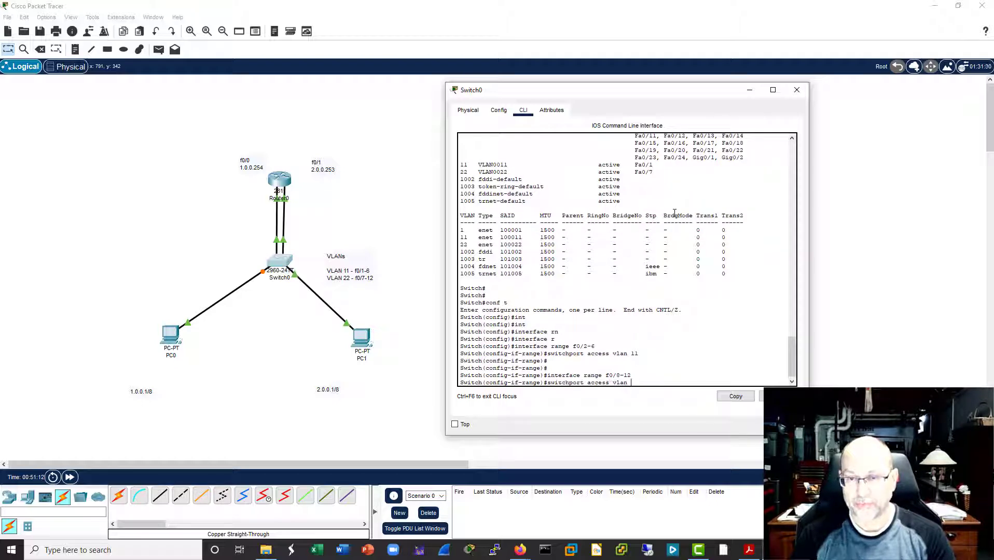
text(22)
key(Return)
key(Return)
key(Return)
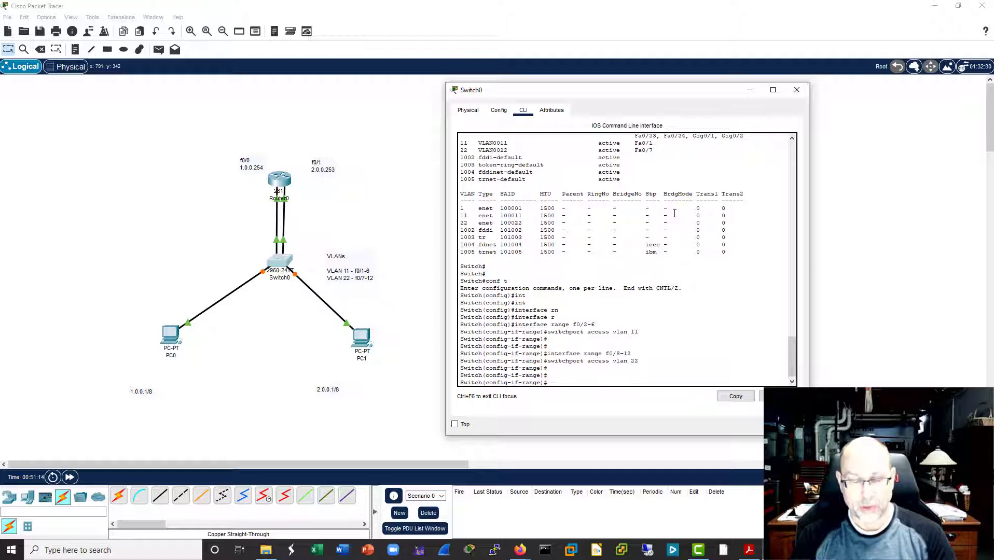
key(ctrl+z)
Step: Run "sh vlan" on Switch0 and check the port lists of VLANs 11 and 22 against the planned ranges
text(s)
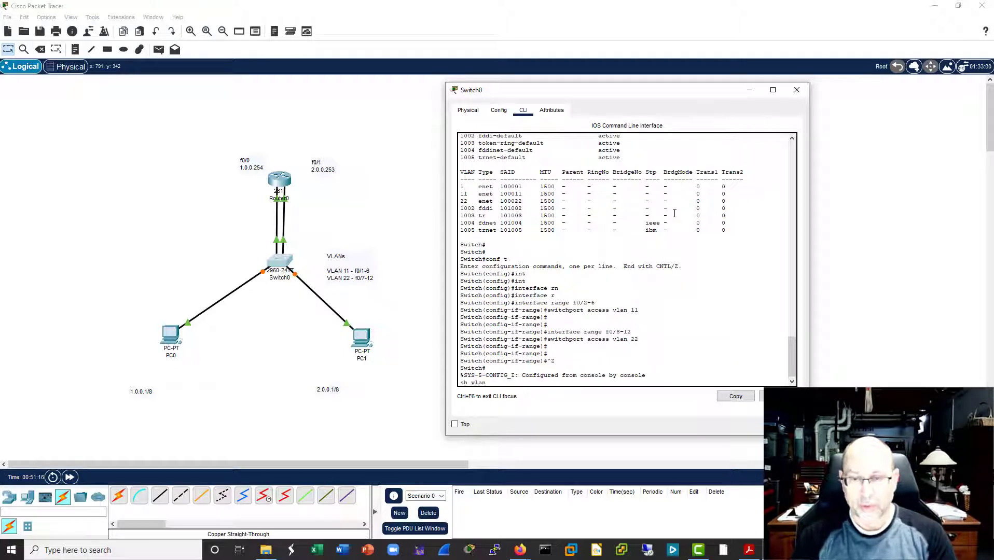
text(h vlan)
key(Return)
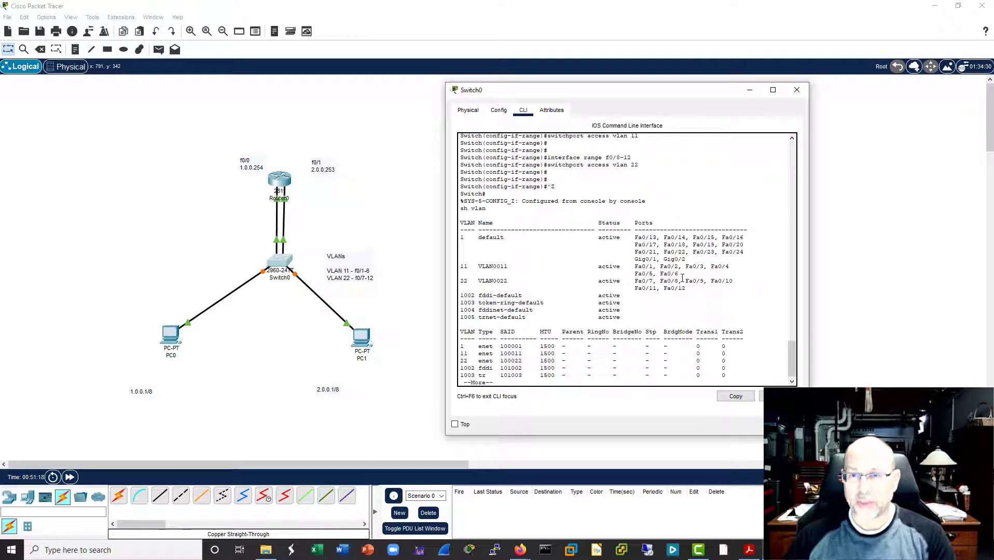
drag(679, 275, 446, 268)
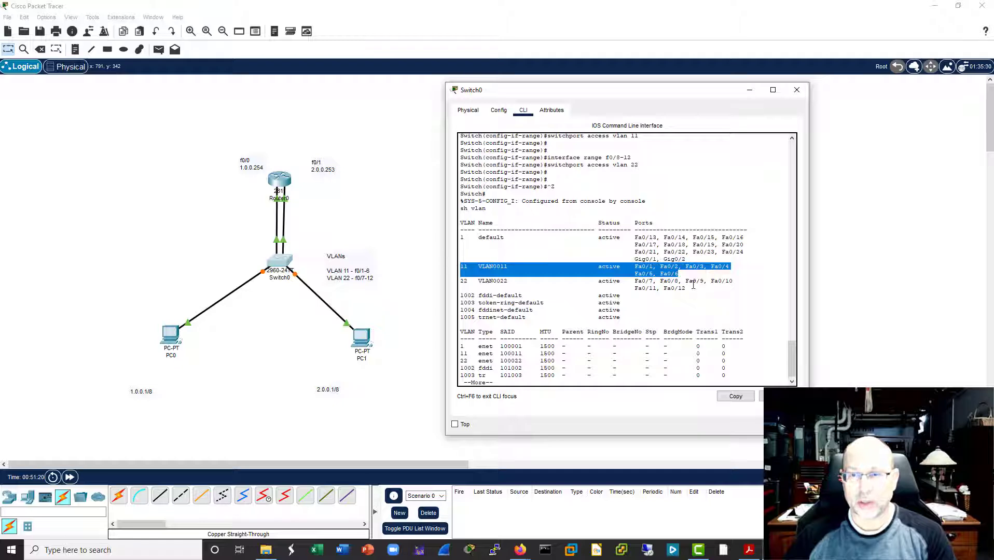
drag(693, 285, 449, 283)
click(651, 290)
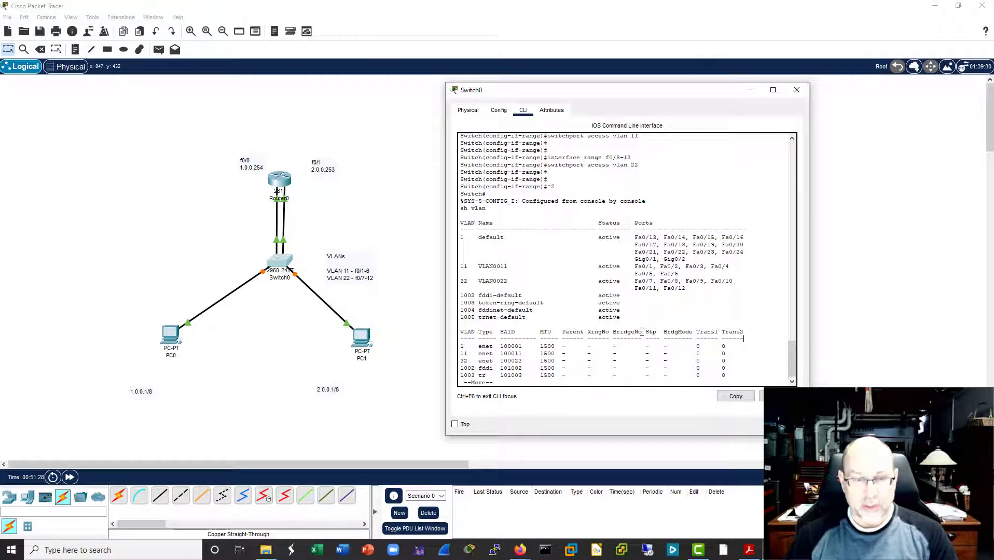
Step: Leave the VLAN listing on Switch0 and move PC1 slightly closer to the switch in the topology
key(Return)
key(Return)
key(Return)
key(Return)
key(Return)
key(Return)
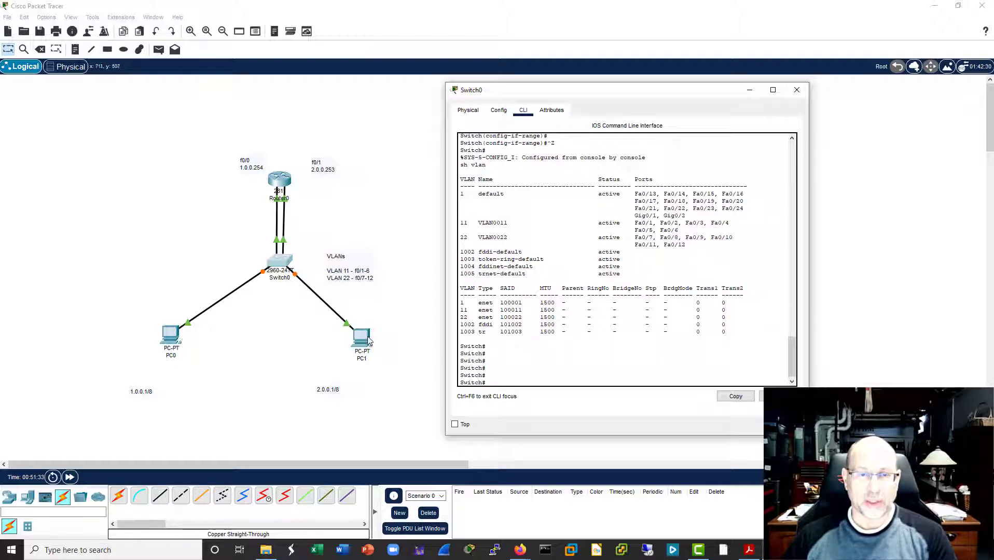
drag(368, 336, 353, 327)
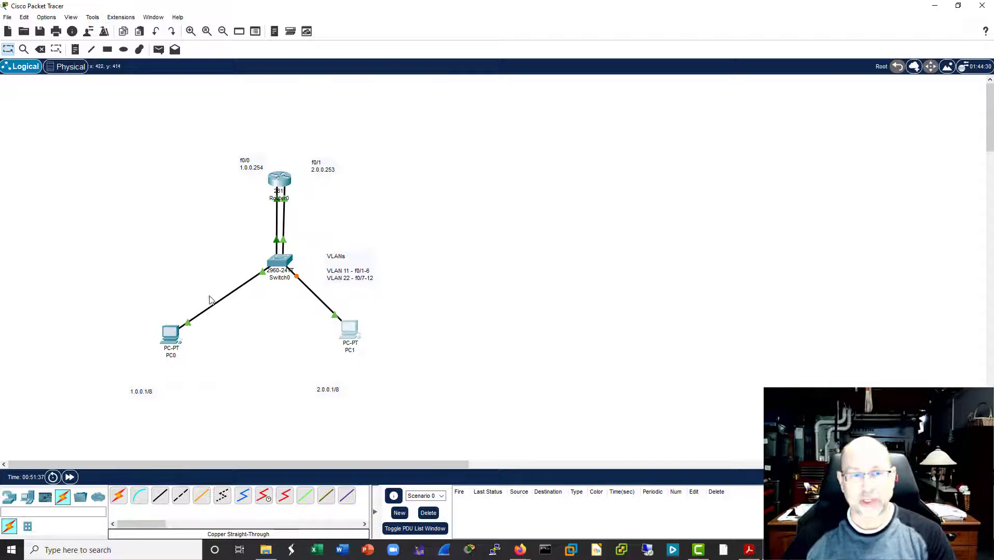
Step: Ping the router's f0/0 address 1.0.0.254 from PC0's command prompt, then stop the ping
click(162, 336)
drag(720, 99, 665, 98)
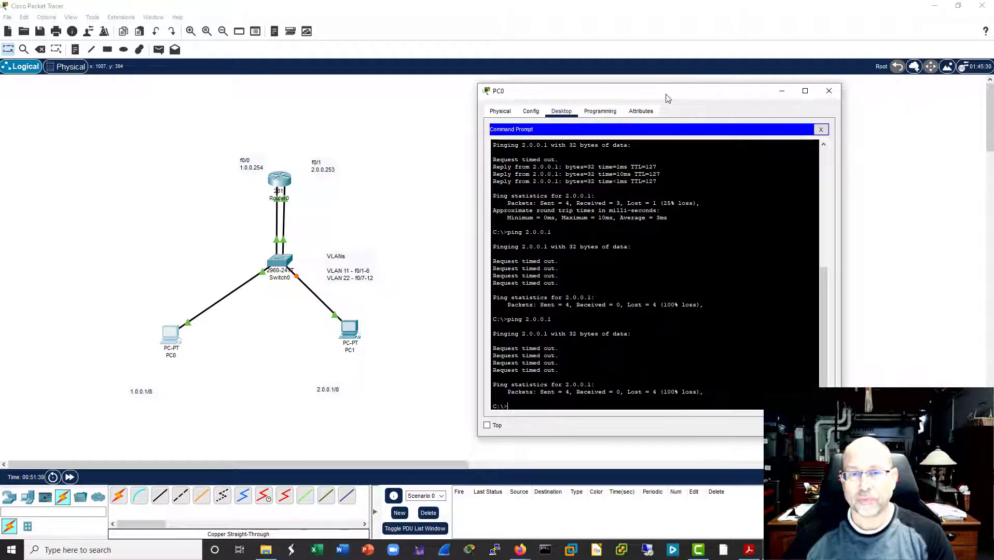
key(Return)
key(Return)
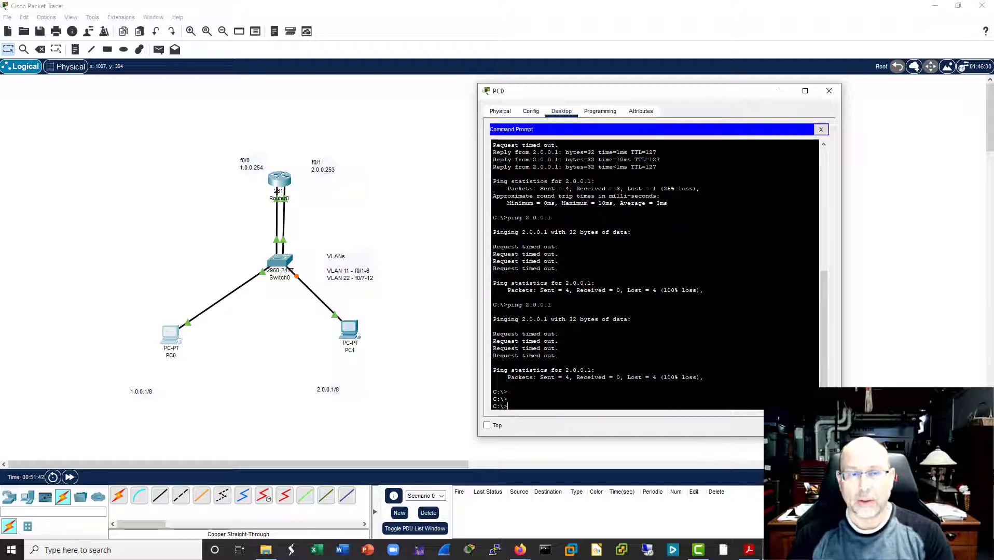
key(Up)
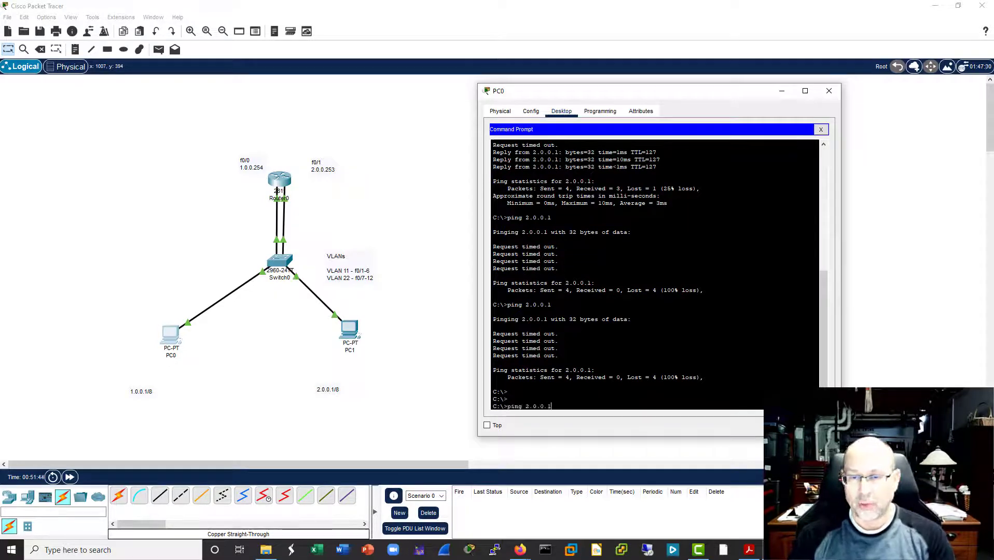
key(BackSpace)
key(BackSpace)
key(BackSpace)
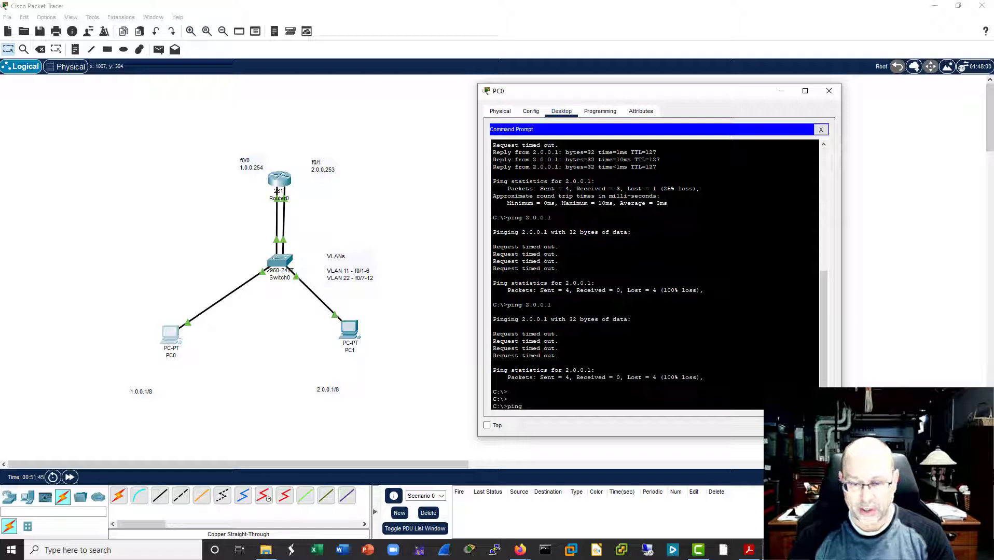
text(1.0.0.)
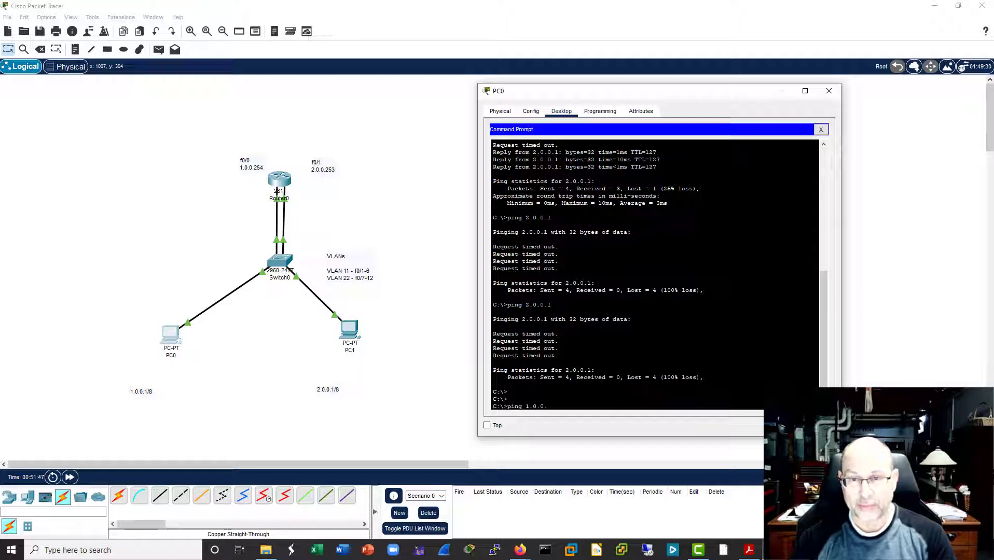
text(2)
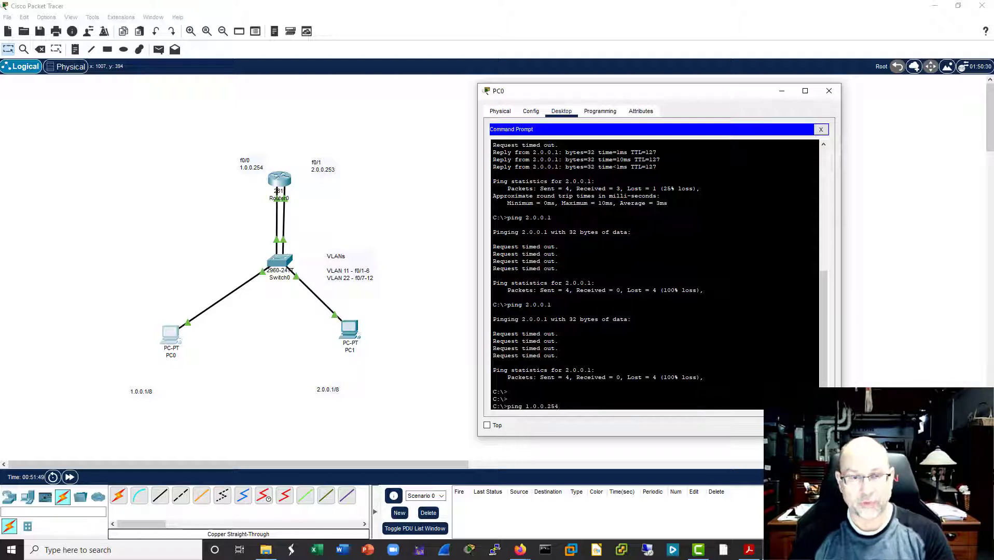
text(54)
key(Return)
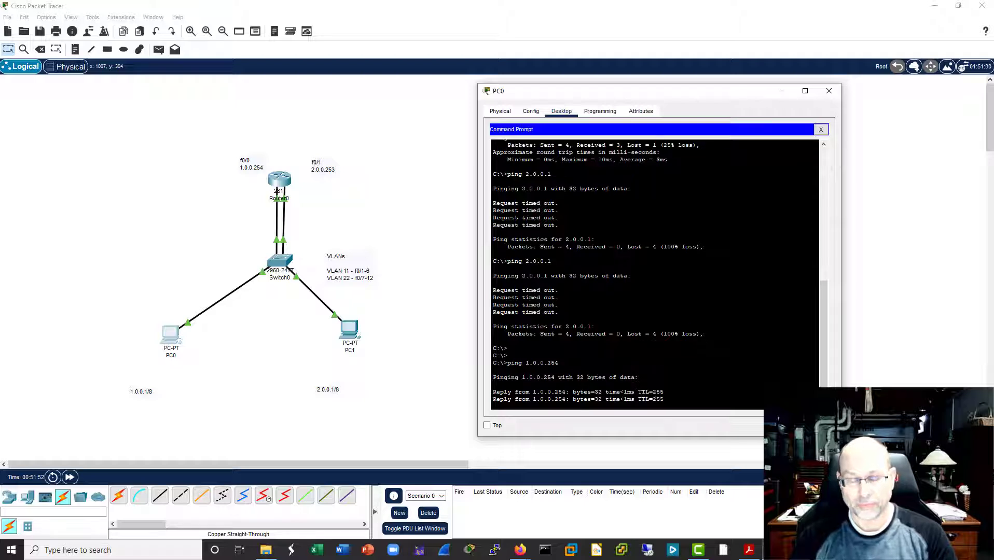
key(ctrl+c)
Step: Ping PC1 at 2.0.0.1 from PC0 to test connectivity between the two VLANs, then close PC0's window
key(Up)
key(Up)
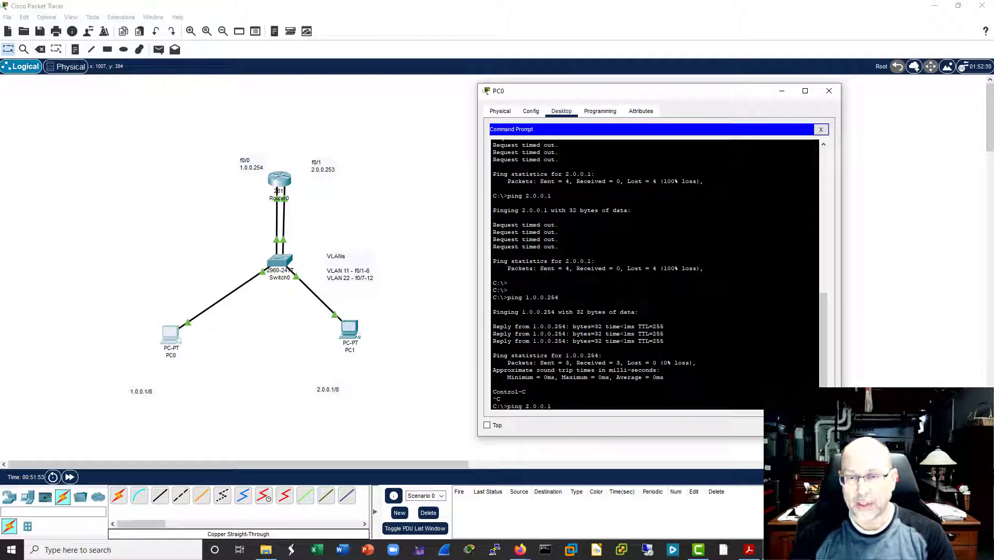
key(Return)
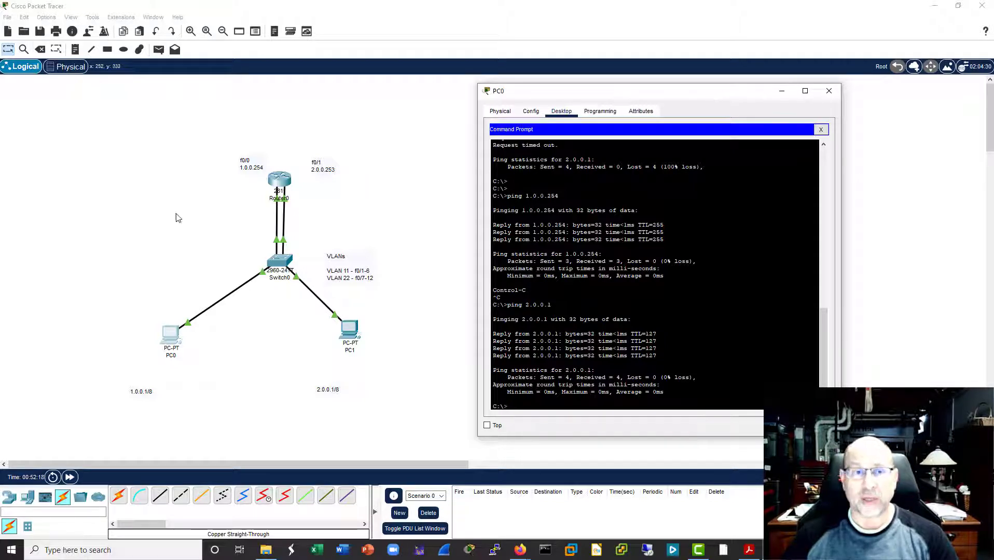
click(829, 91)
Step: Try to enable routing on Switch0 with "ip routing" in global configuration mode, then close its window
click(286, 265)
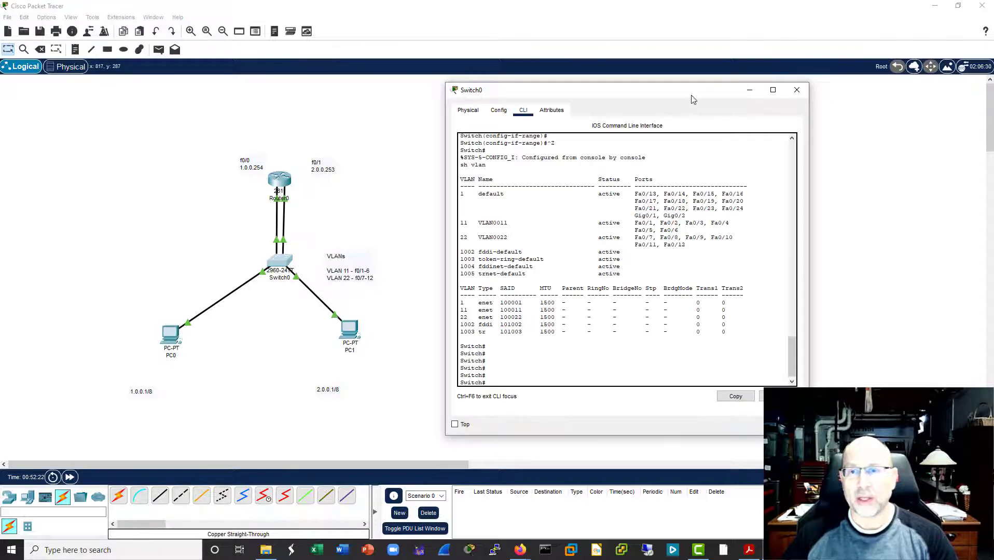
drag(677, 91, 715, 97)
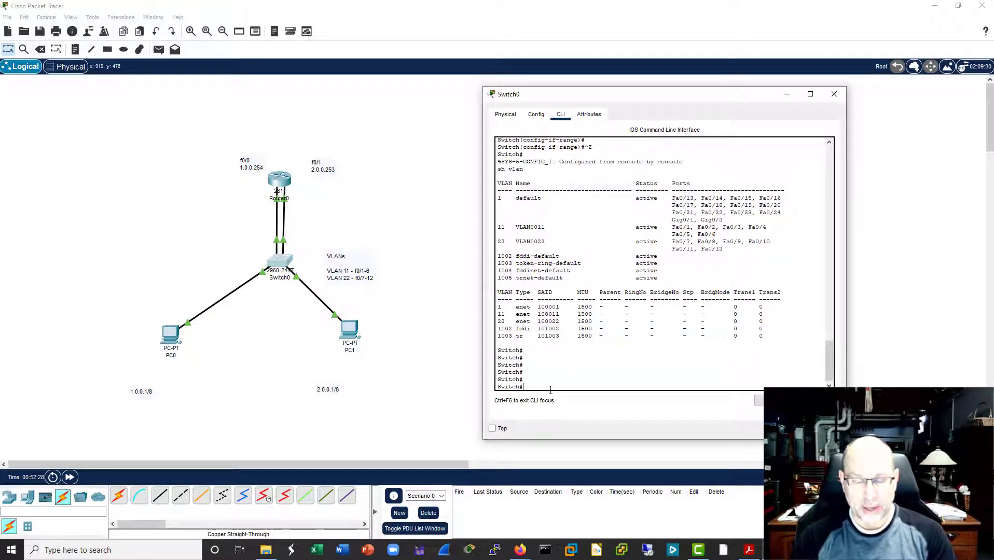
text(conf t)
key(Return)
key(Return)
key(Return)
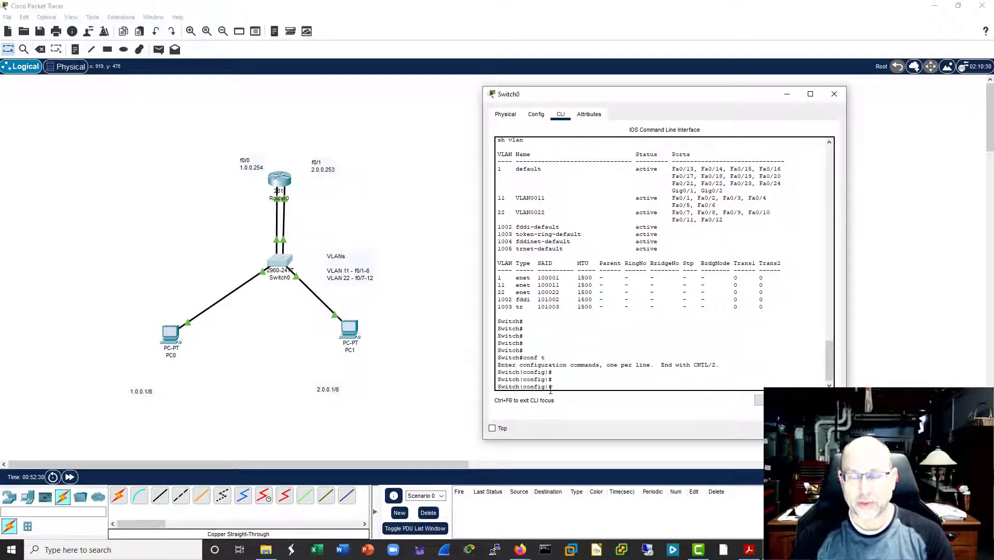
text(ip routing)
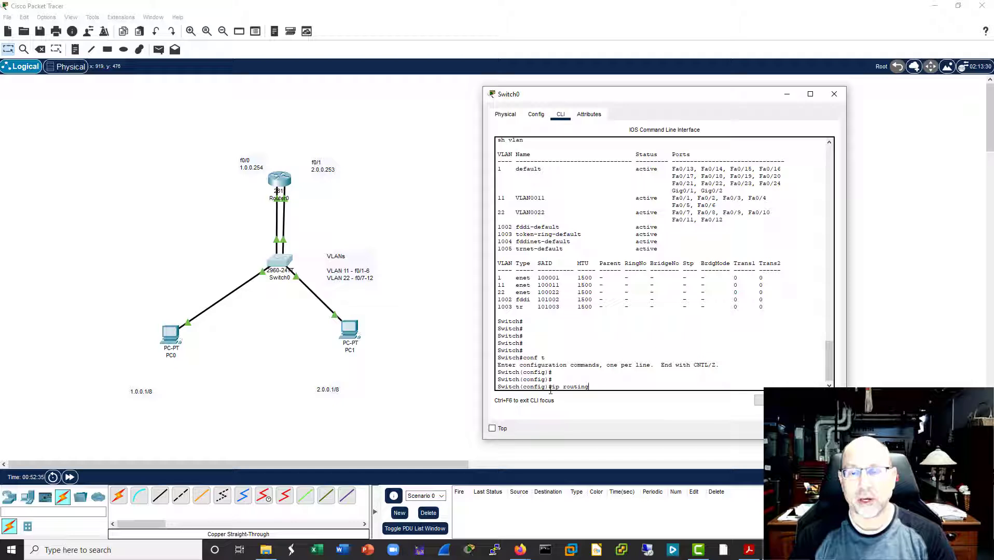
key(Return)
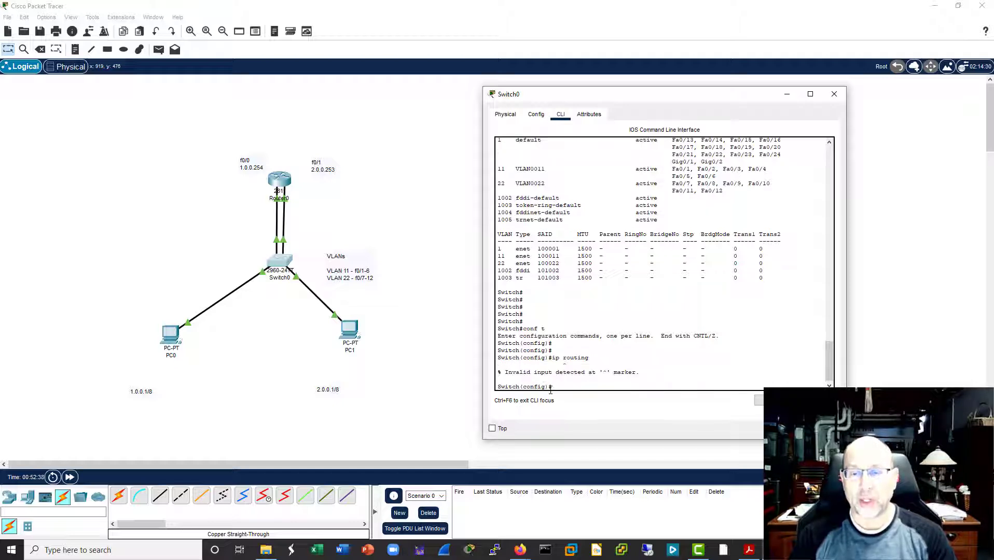
key(Return)
key(Return)
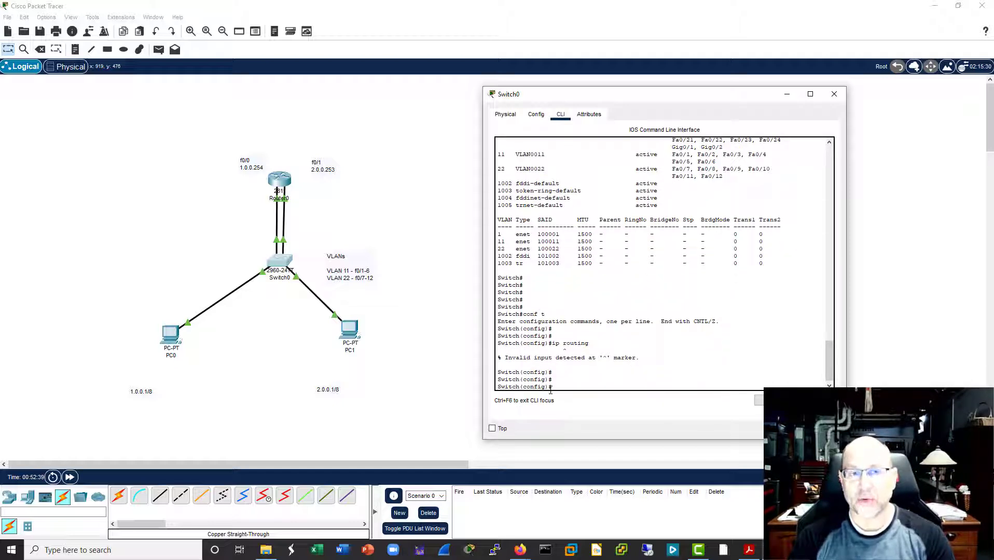
click(834, 94)
Step: Add a 3560-24PS multilayer switch to the empty workspace area beside the existing topology
click(9, 497)
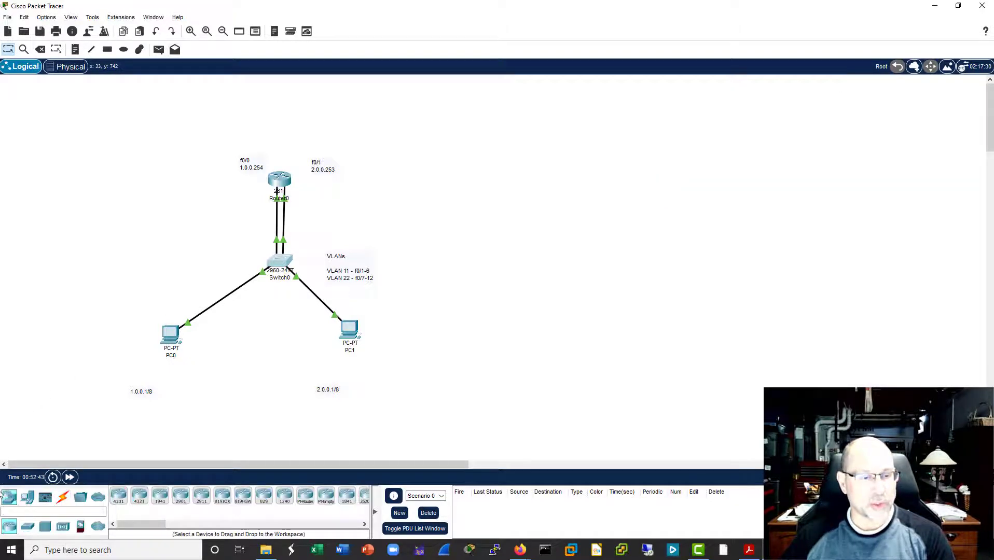
click(27, 527)
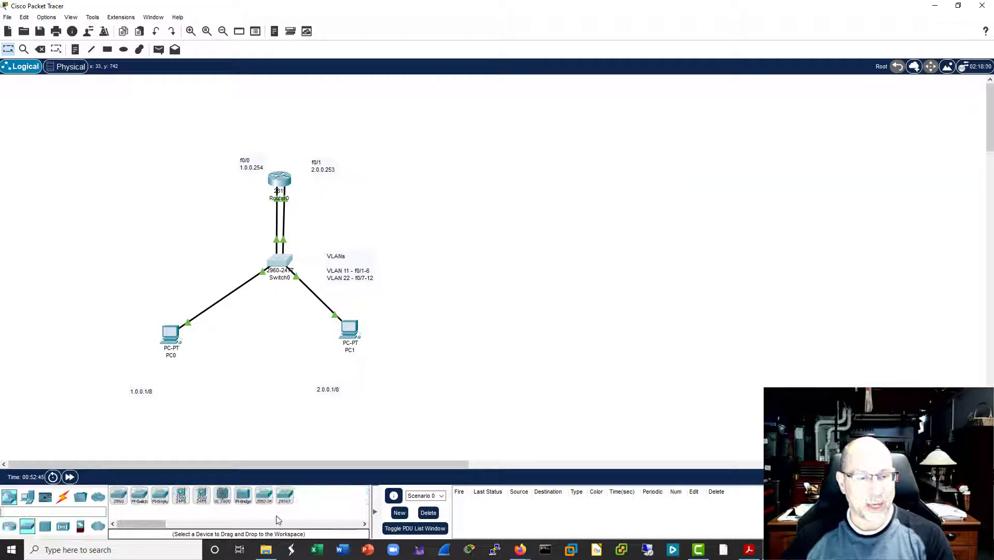
drag(180, 497, 540, 197)
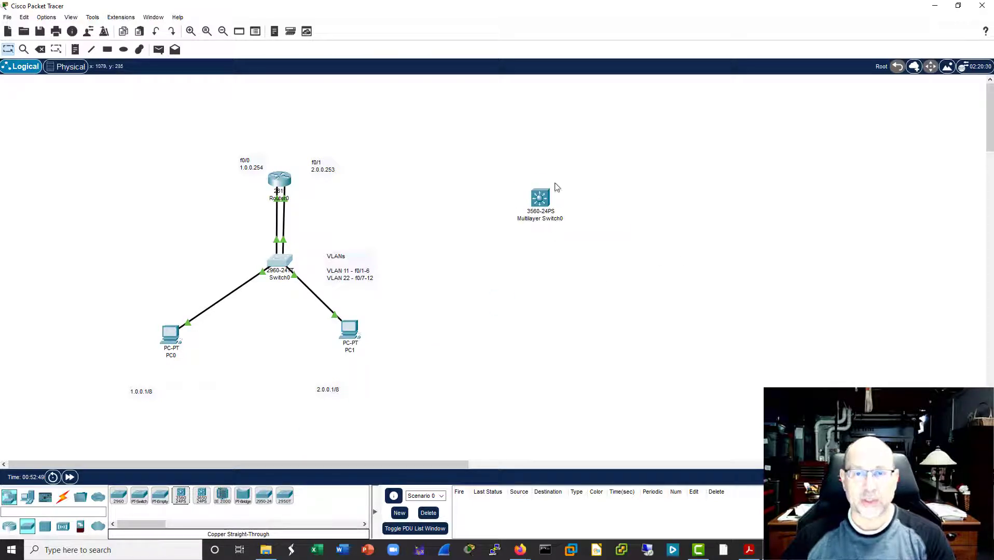
drag(554, 202, 572, 259)
Step: Open the command line of the 3560 multilayer switch and answer "no" to the initial configuration dialog
click(573, 259)
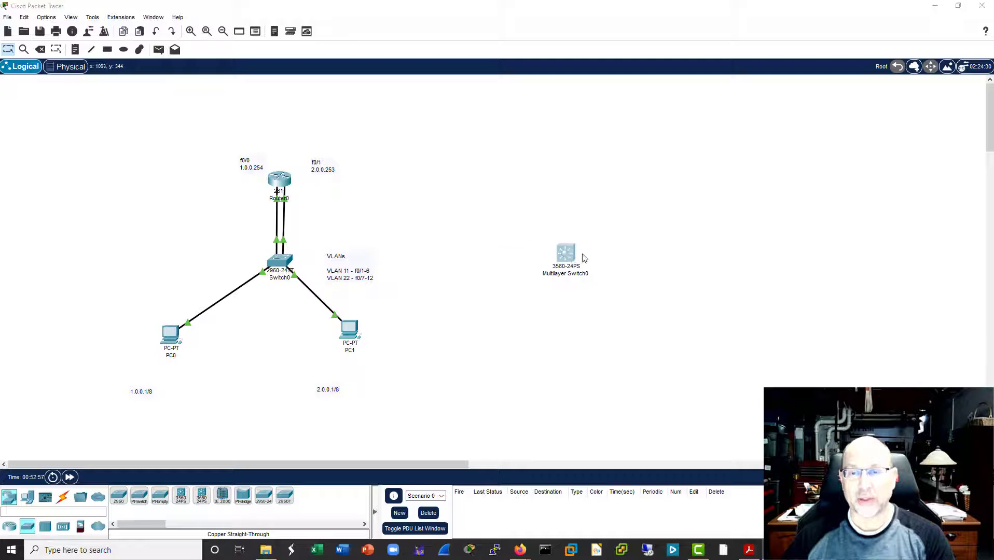
drag(541, 100, 801, 105)
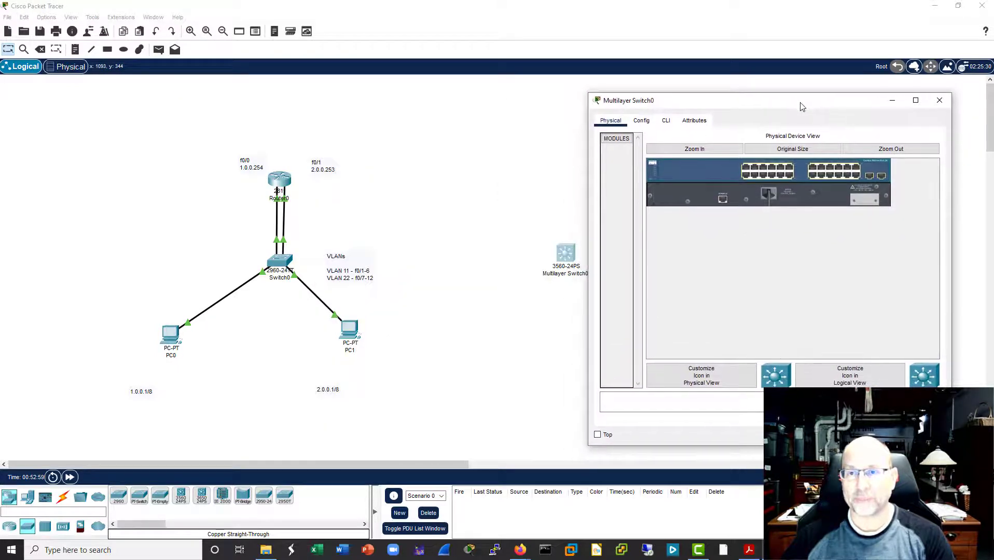
click(667, 126)
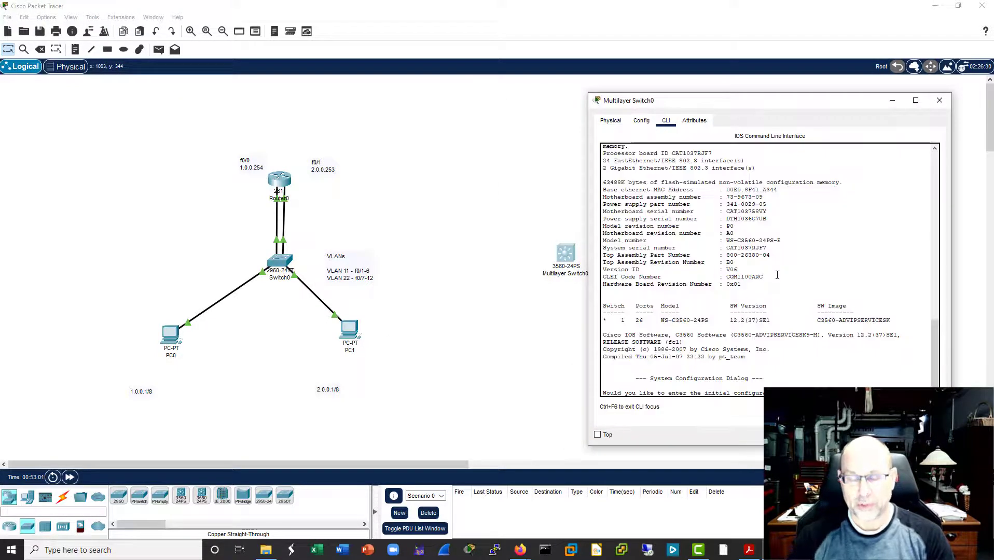
text(no)
key(Return)
key(Return)
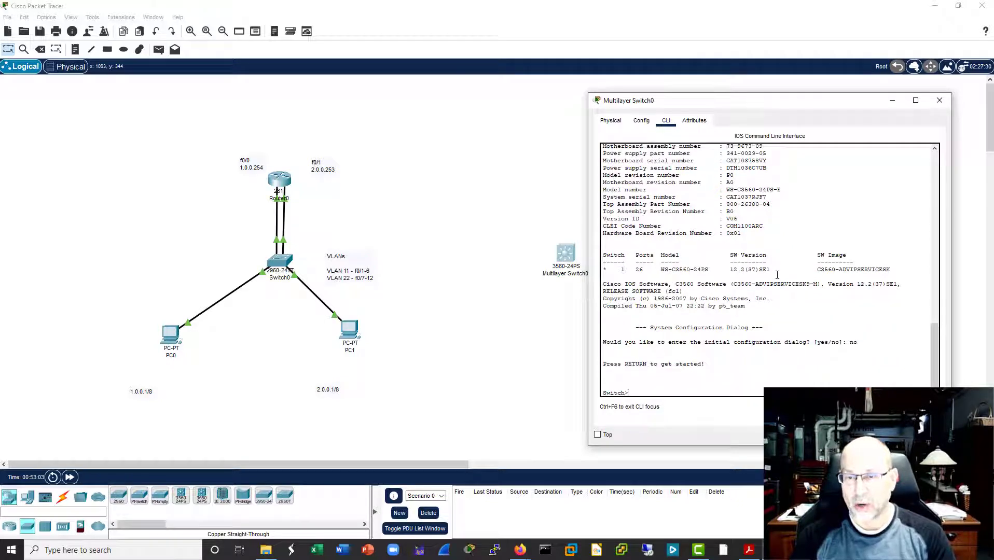
Step: Enter privileged and global configuration mode on the 3560 multilayer switch and enable routing with "ip routing"
text(ena)
key(Return)
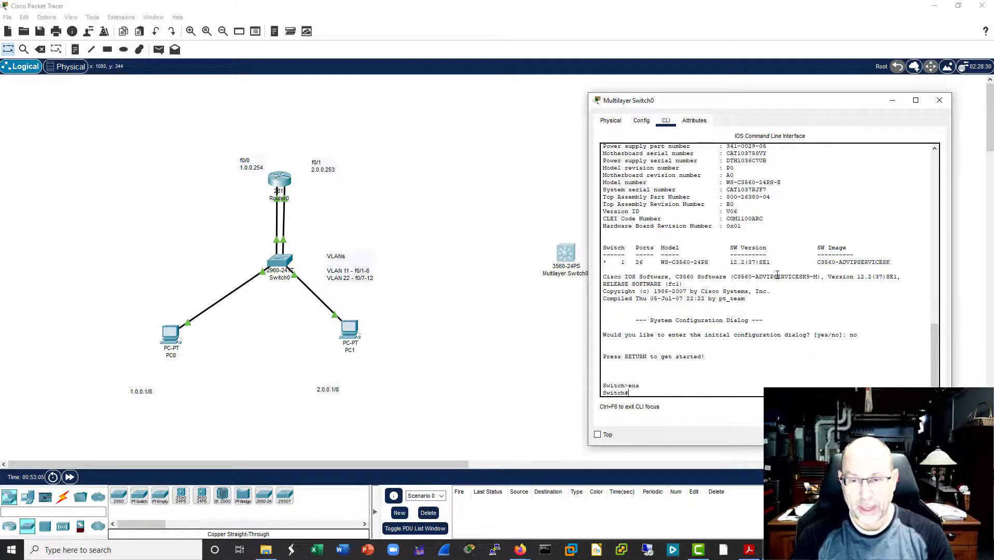
text(conf t)
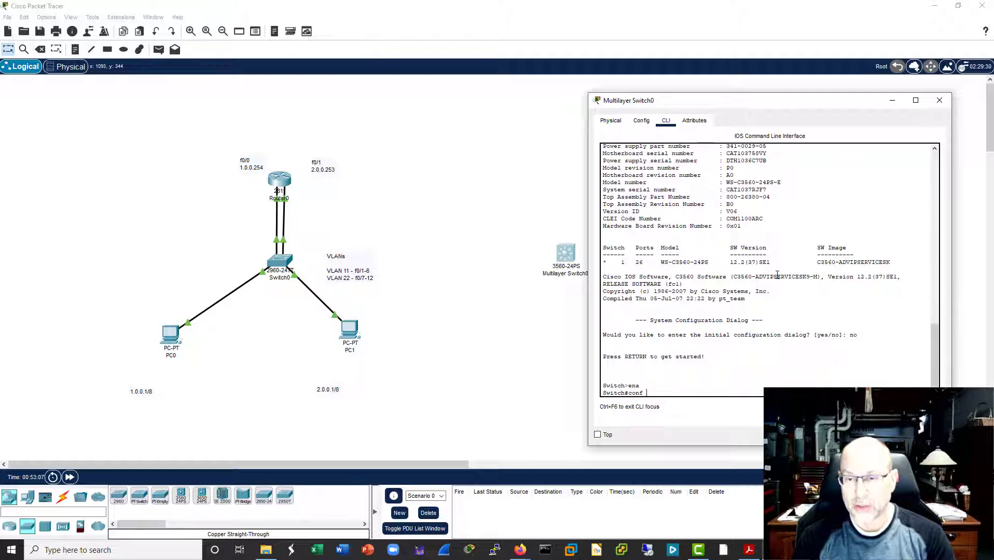
key(Return)
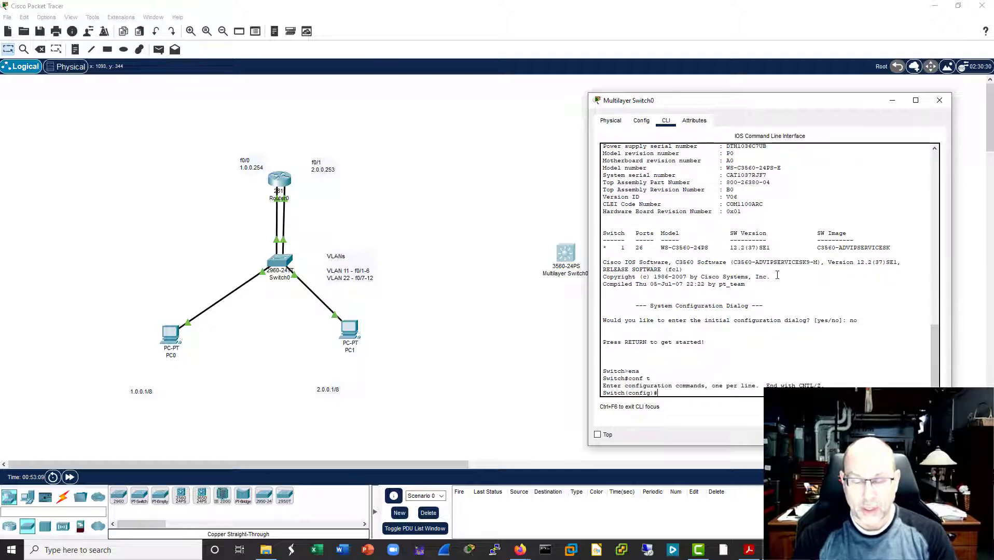
text(ip routin)
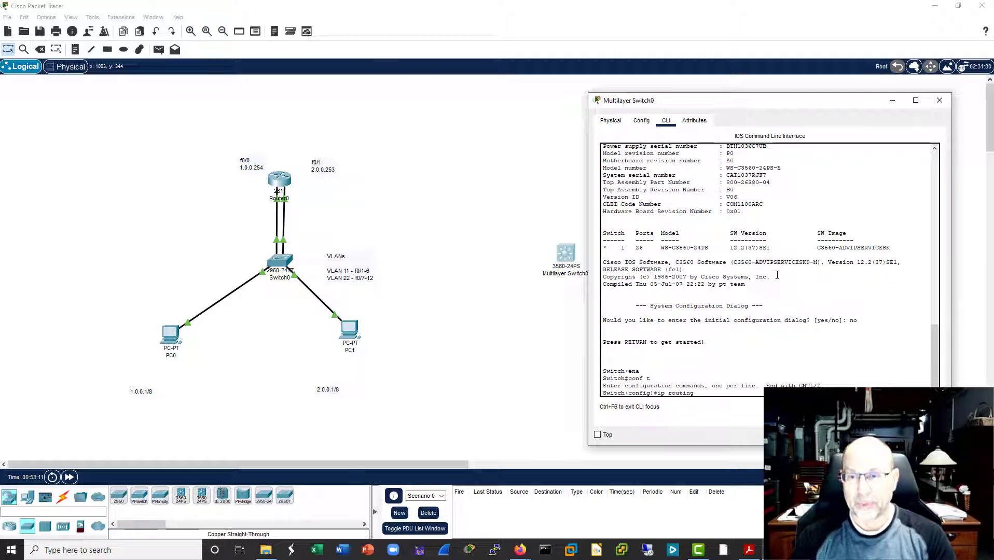
text(g)
key(Return)
key(Return)
key(Return)
key(Return)
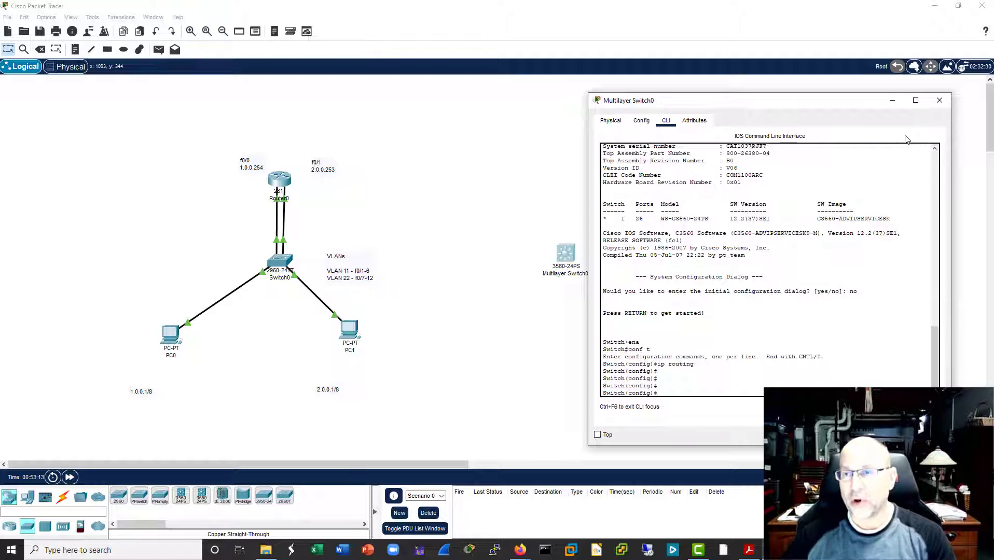
Step: Move the 3560 multilayer switch closer to the existing topology, clear of its console window
drag(839, 103, 860, 96)
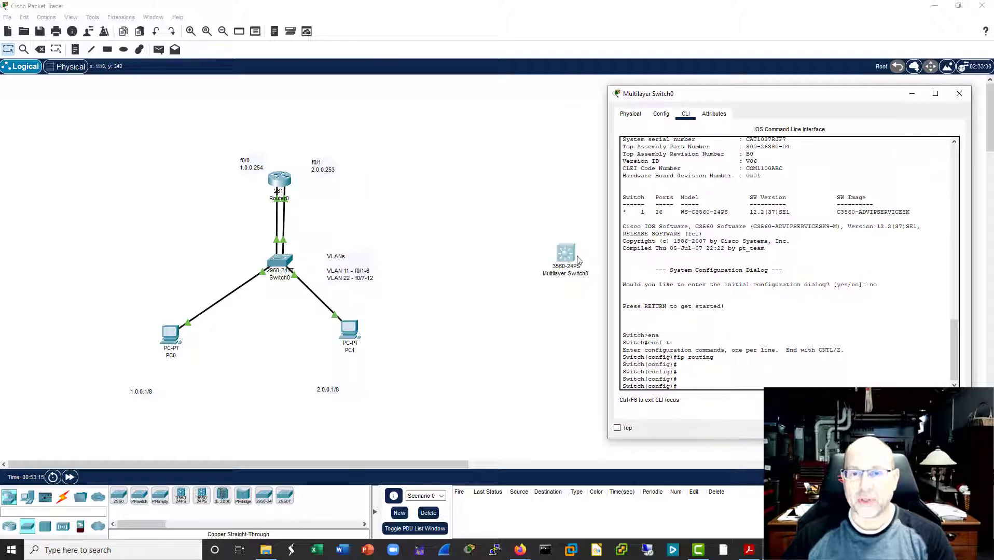
drag(578, 259, 508, 261)
click(613, 235)
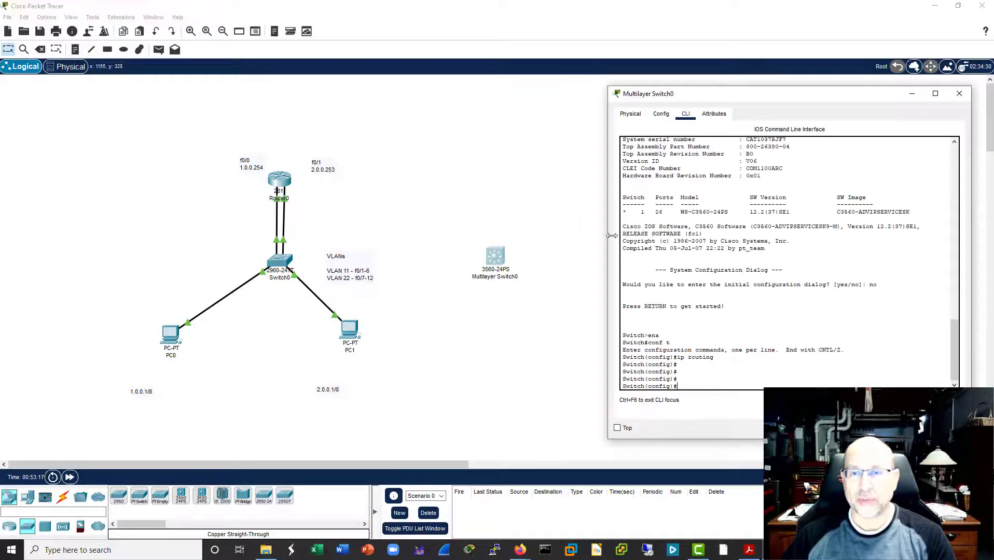
drag(783, 104, 754, 107)
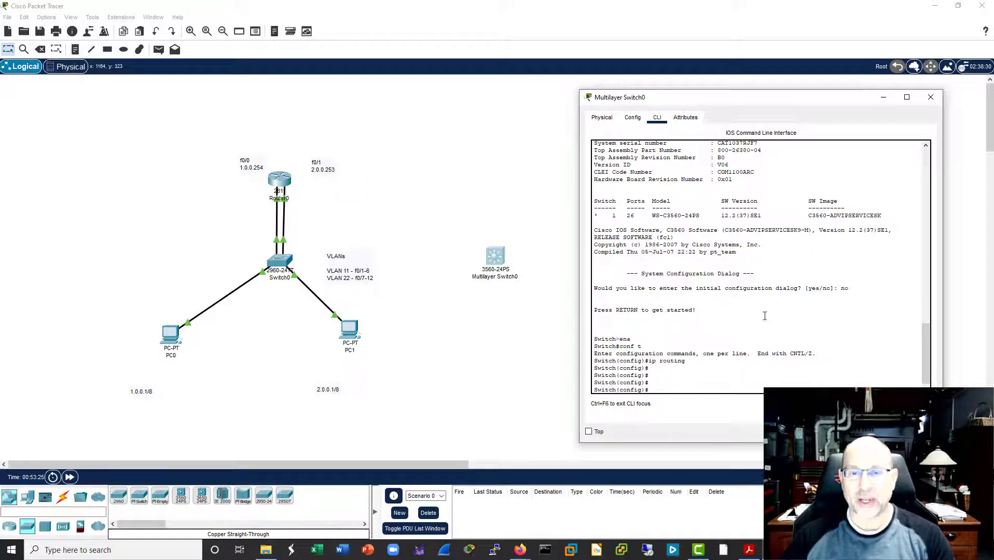
Step: Exit global configuration mode on the 3560 multilayer switch and display its VLAN table with "sh vlan"
drag(686, 361, 649, 362)
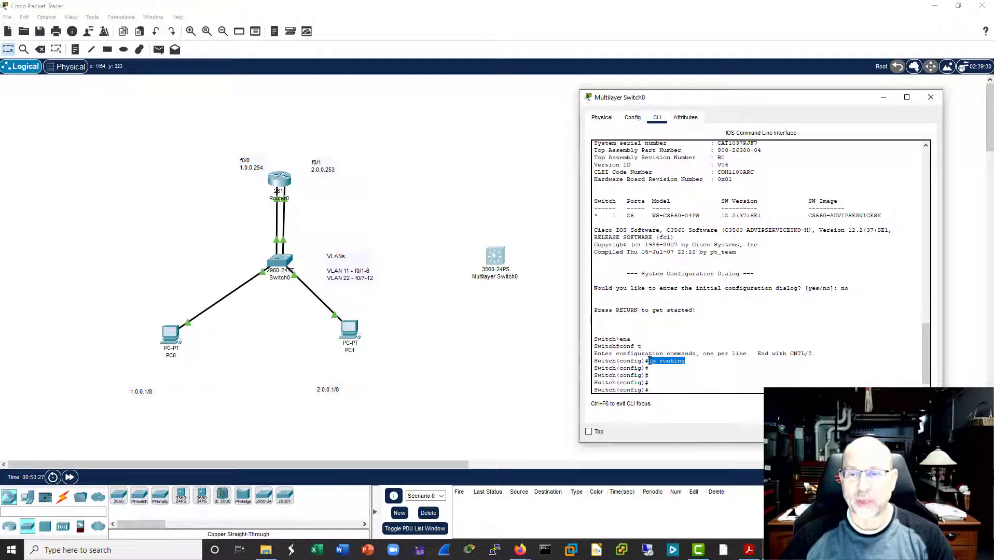
click(710, 375)
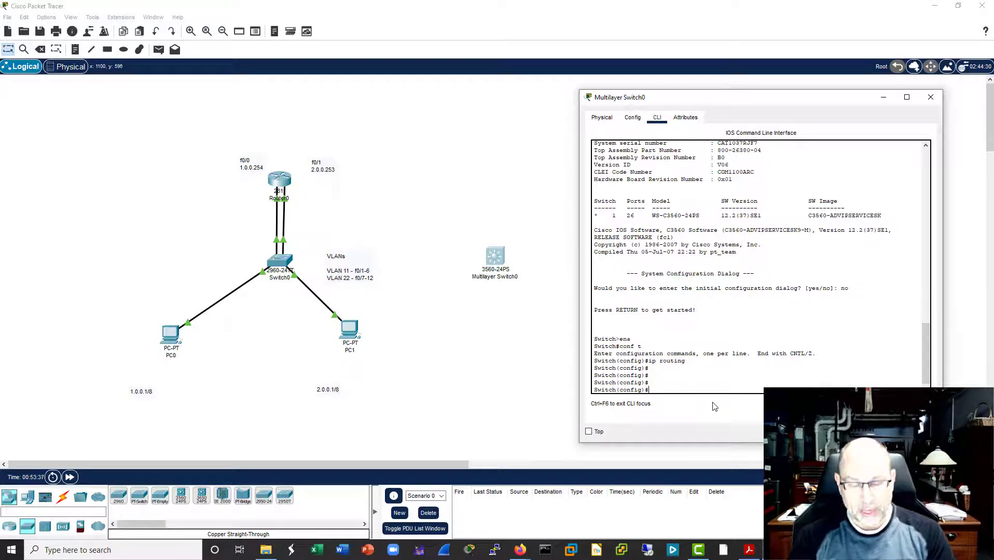
text(sh vlan)
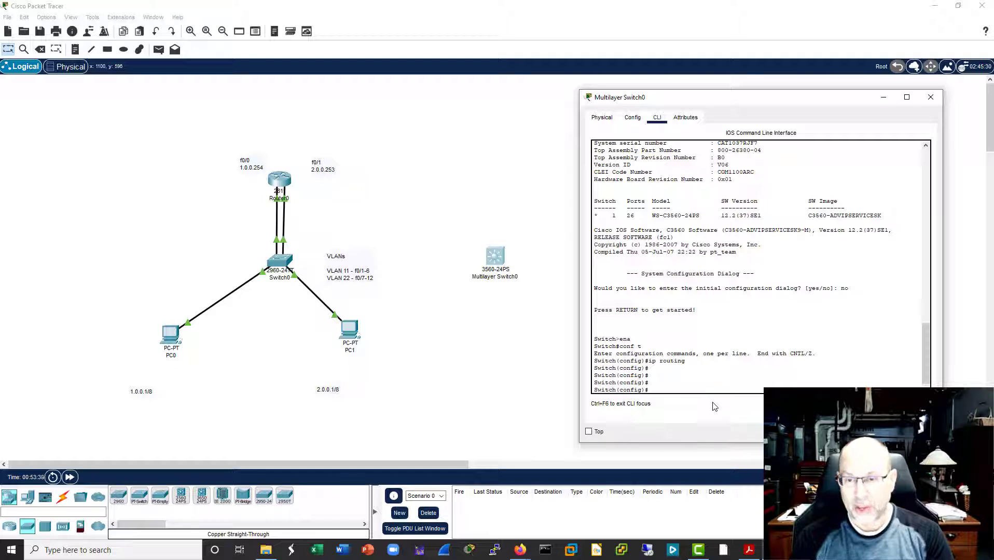
key(Return)
text(exit)
key(Return)
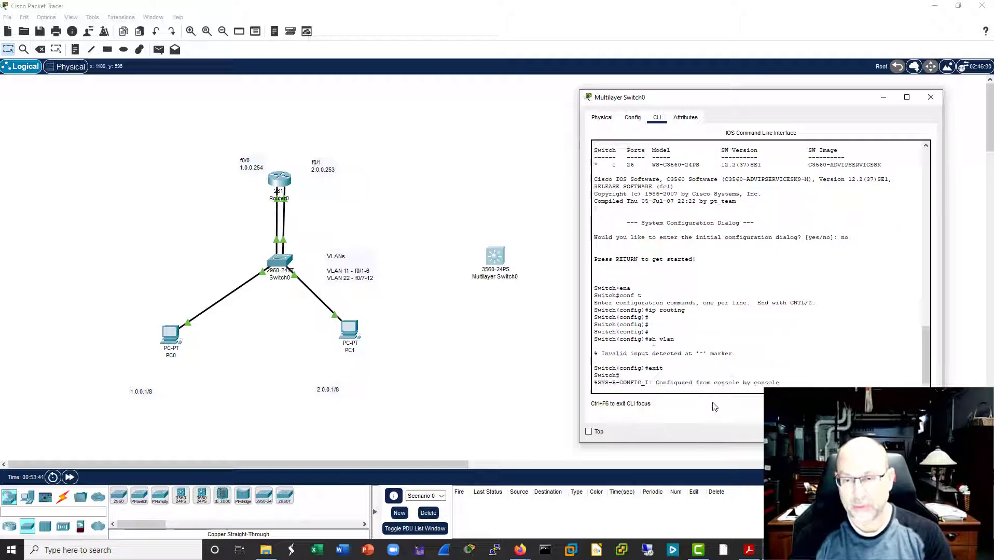
text(sh vlan)
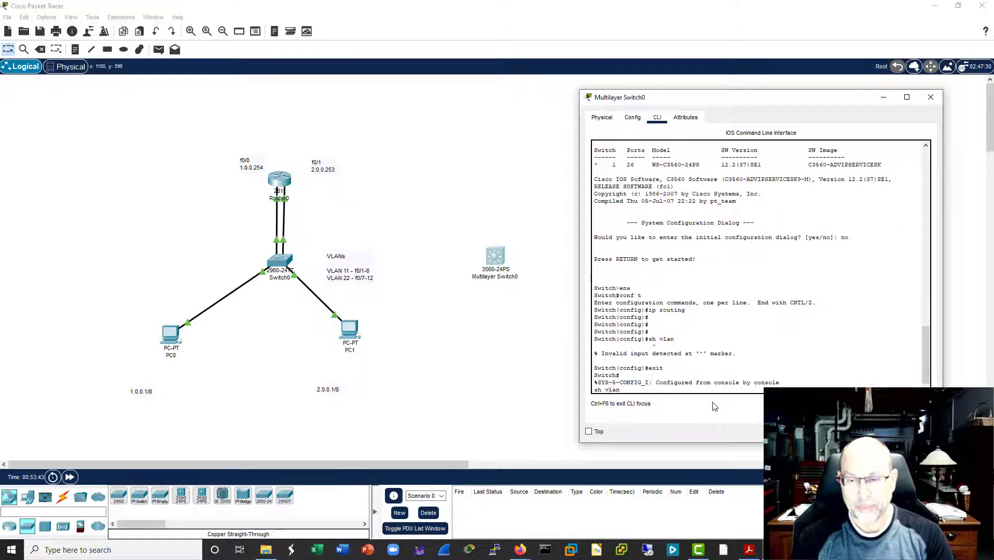
key(Return)
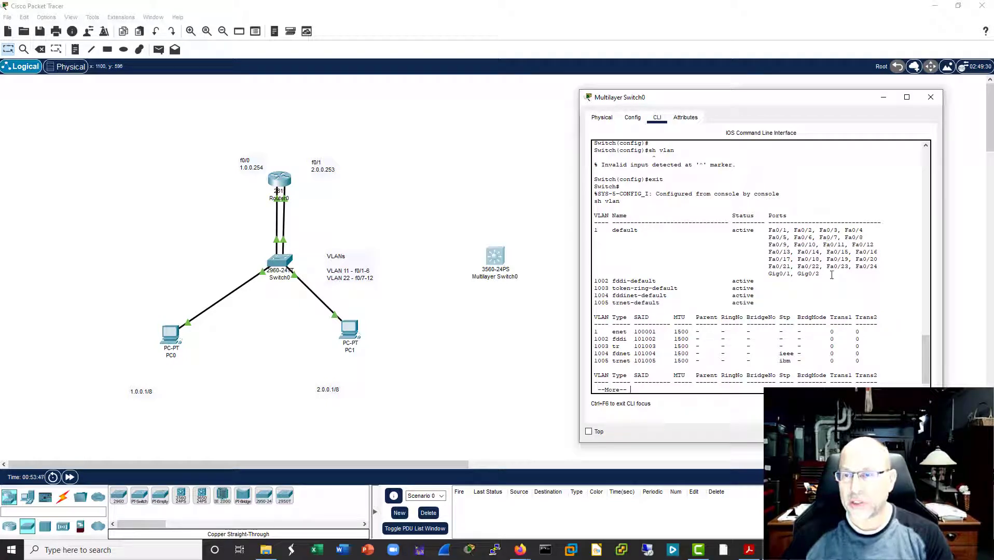
Step: Examine the ports listed under the default VLAN, especially Gig0/1 and Gig0/2, and quit the paged listing
drag(819, 274, 595, 230)
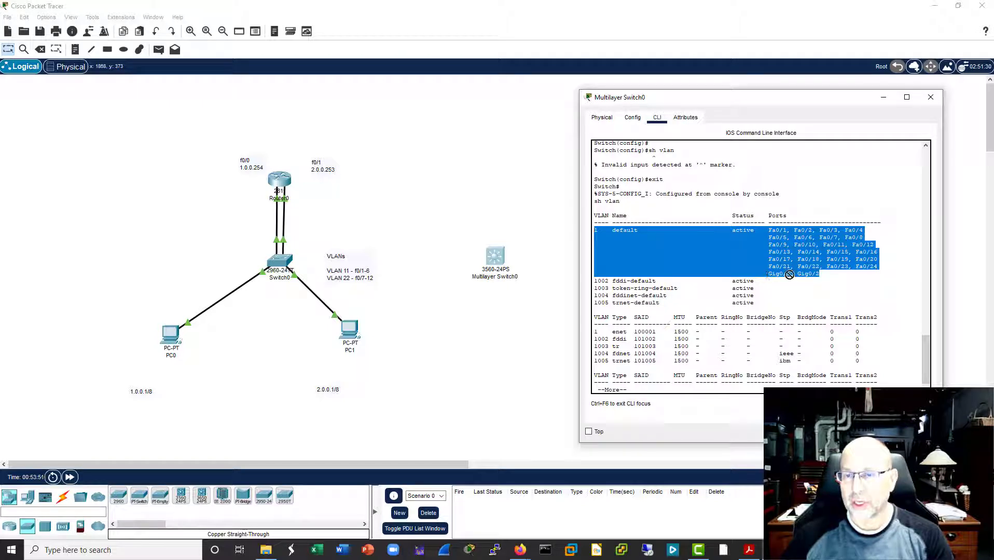
click(824, 277)
drag(822, 276, 769, 274)
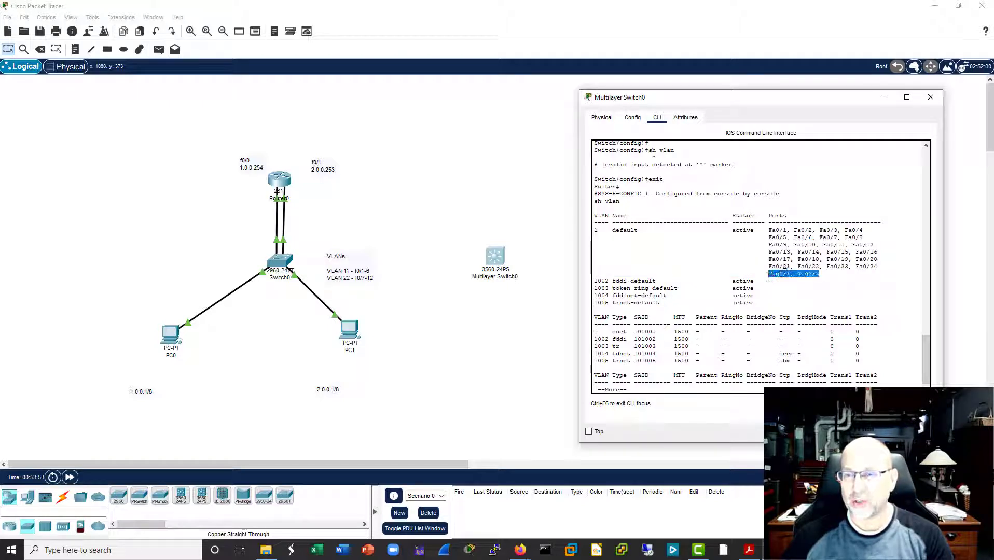
click(827, 270)
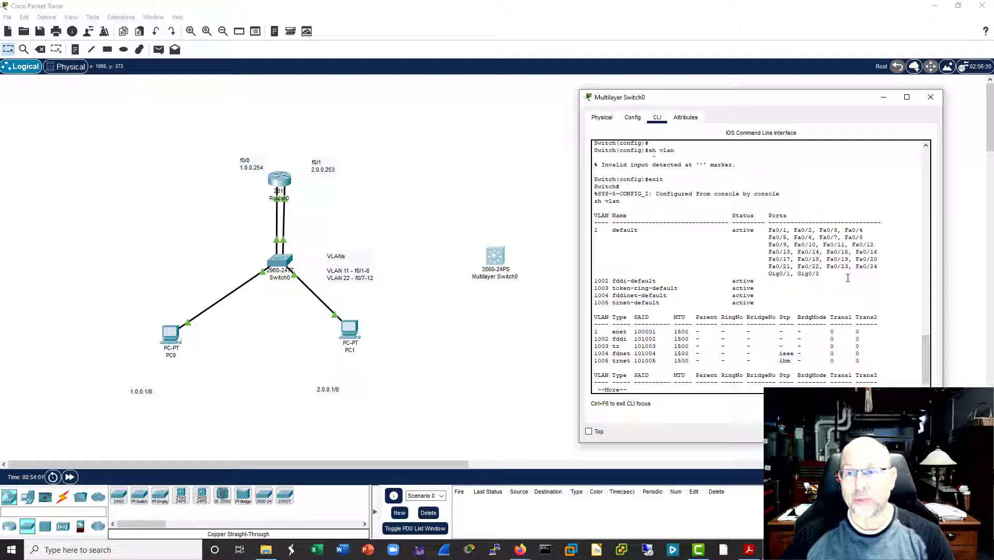
drag(770, 272, 831, 275)
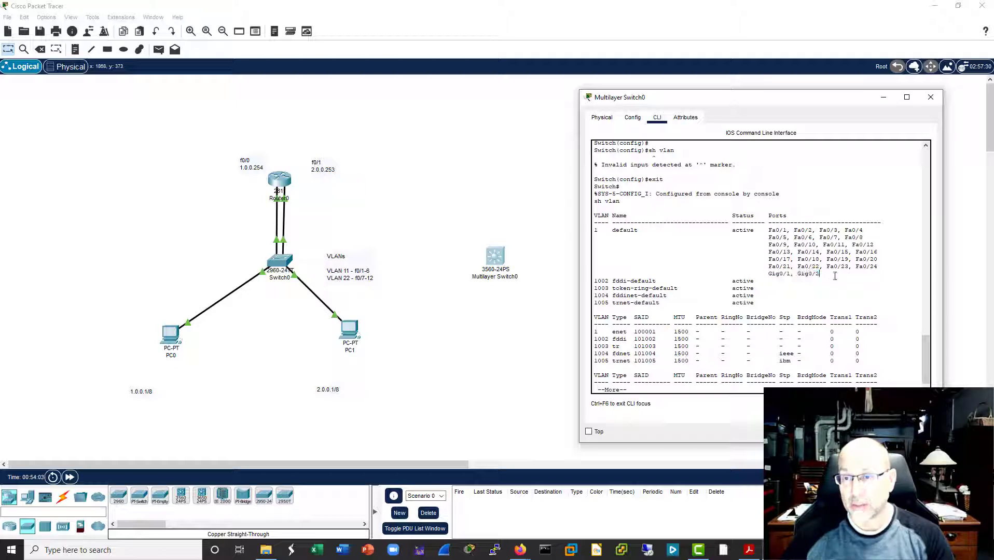
text(q)
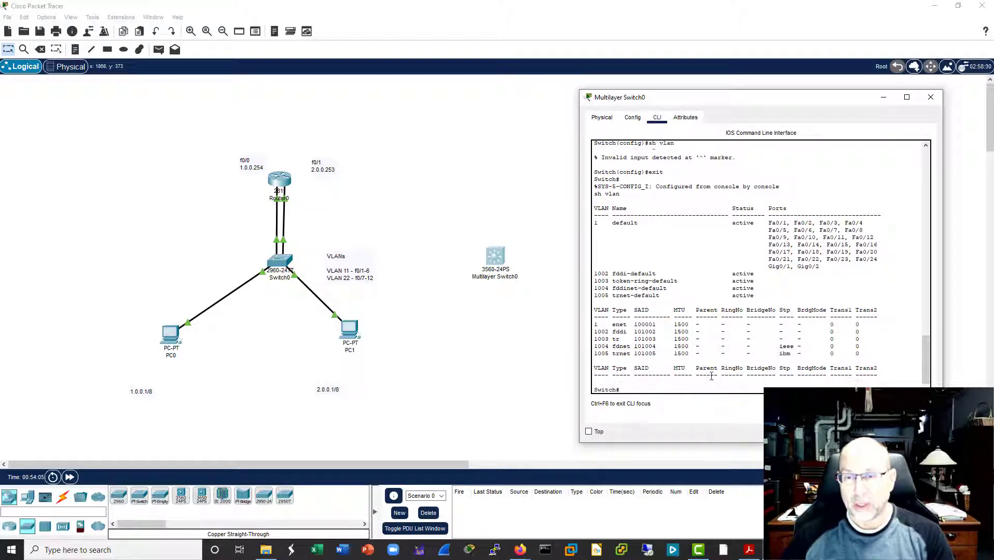
text(c)
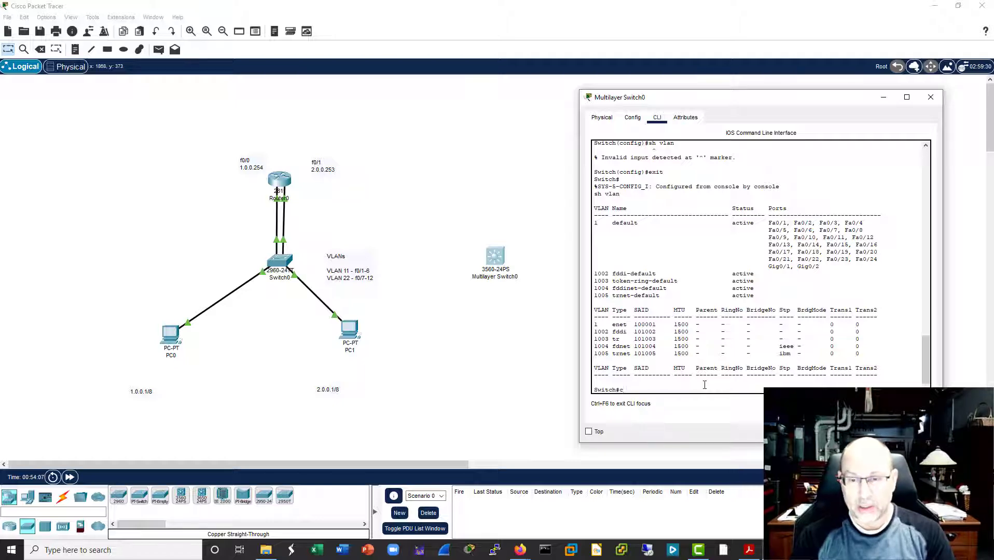
text(ofn)
Step: Return the 3560 multilayer switch to global configuration mode with "conf t"
key(BackSpace)
key(BackSpace)
text(n)
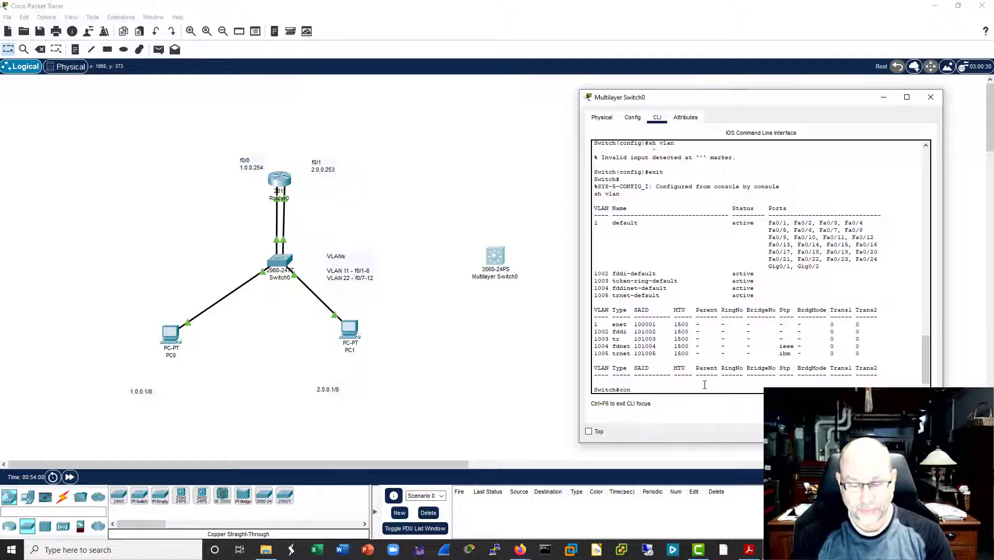
text(f t)
key(Return)
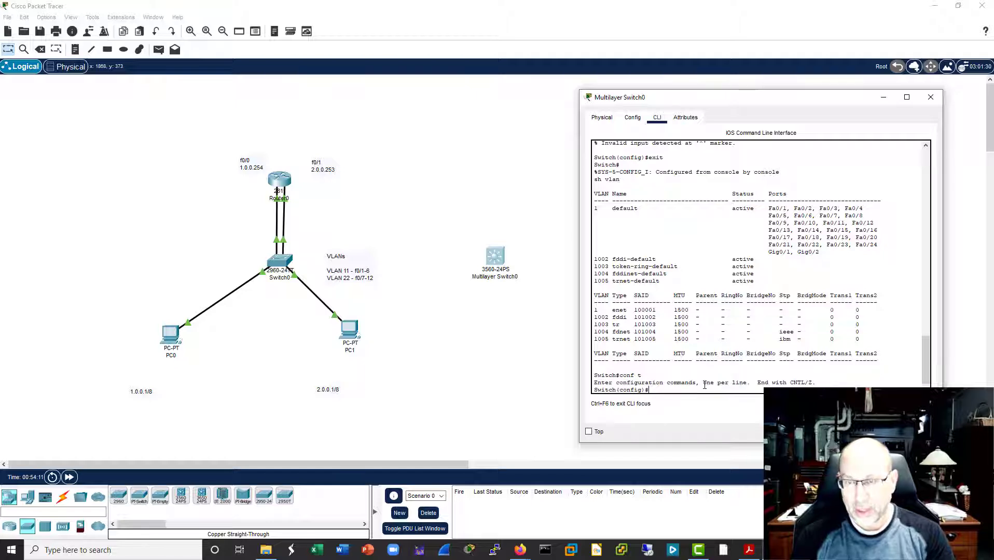
Step: Assign interface range f0/1-6 on the multilayer switch to VLAN 11 with "switchport access vlan 11"
text(int ran)
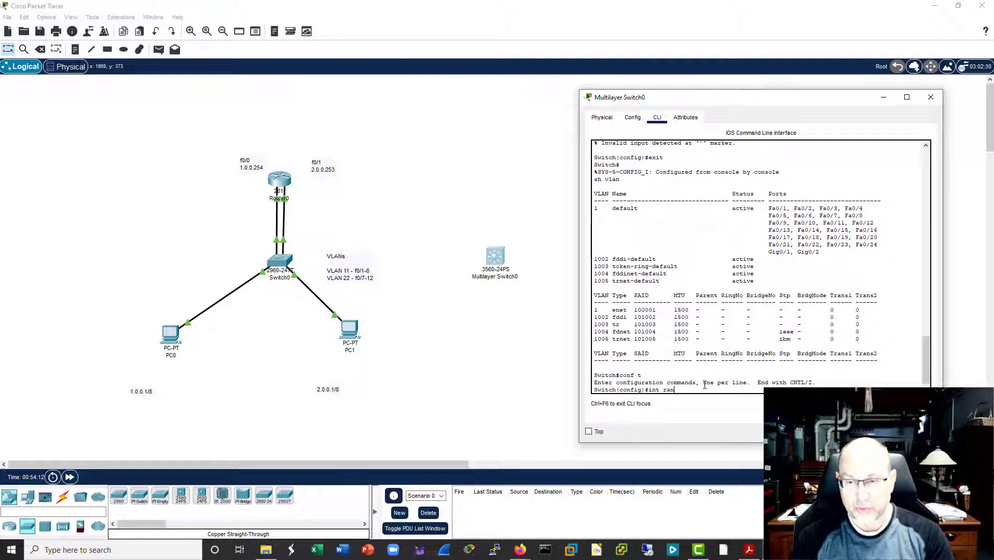
key(Tab)
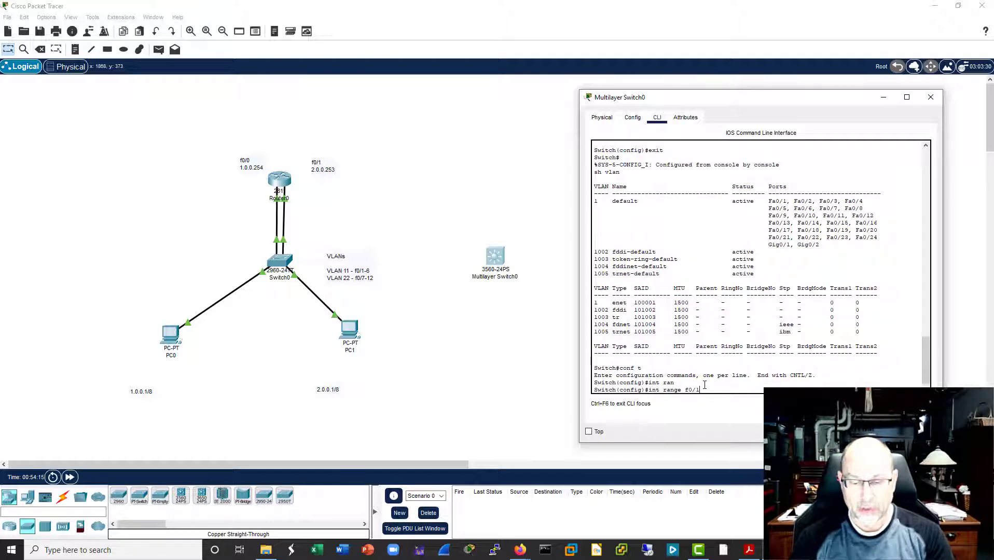
text(f0/1-6)
key(Return)
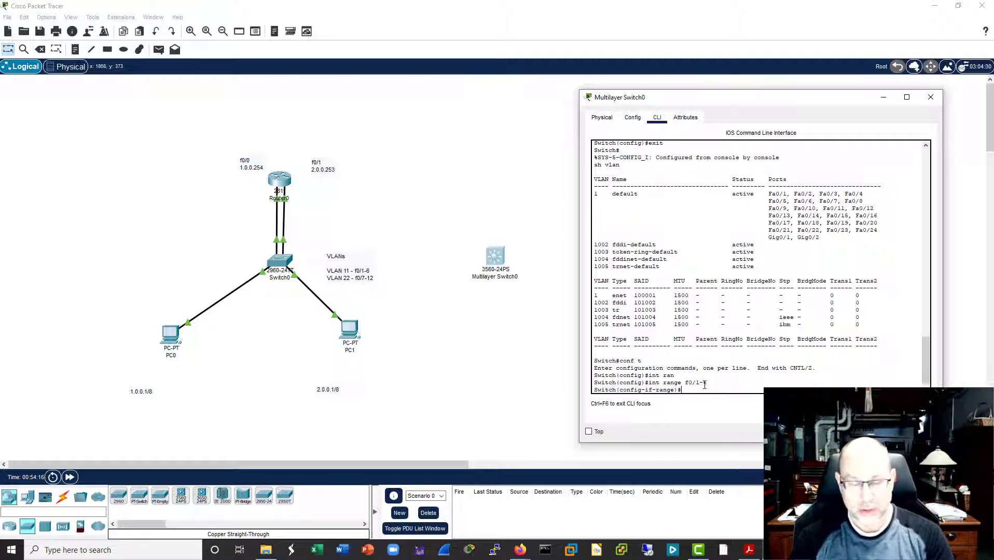
text(sw)
key(Tab)
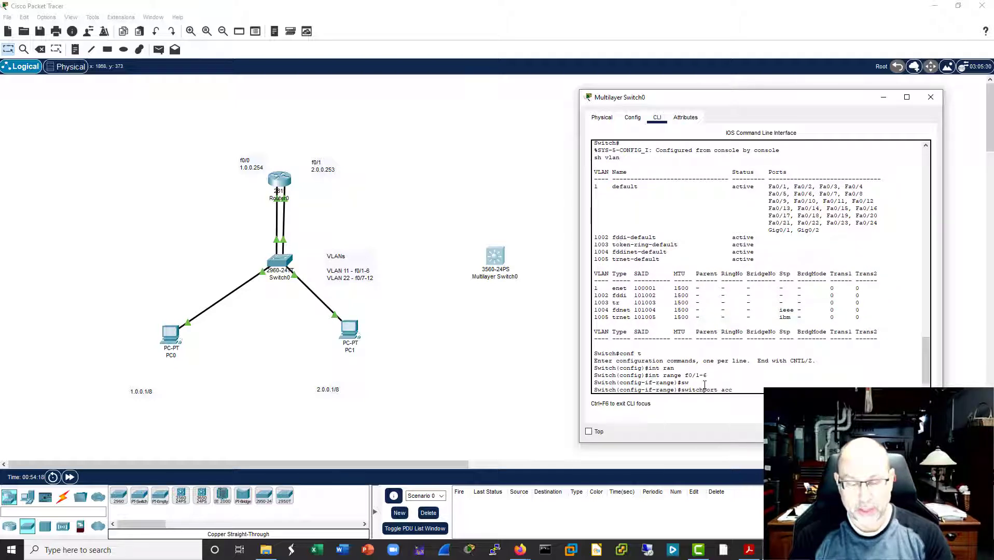
text(access vlan 11)
key(Return)
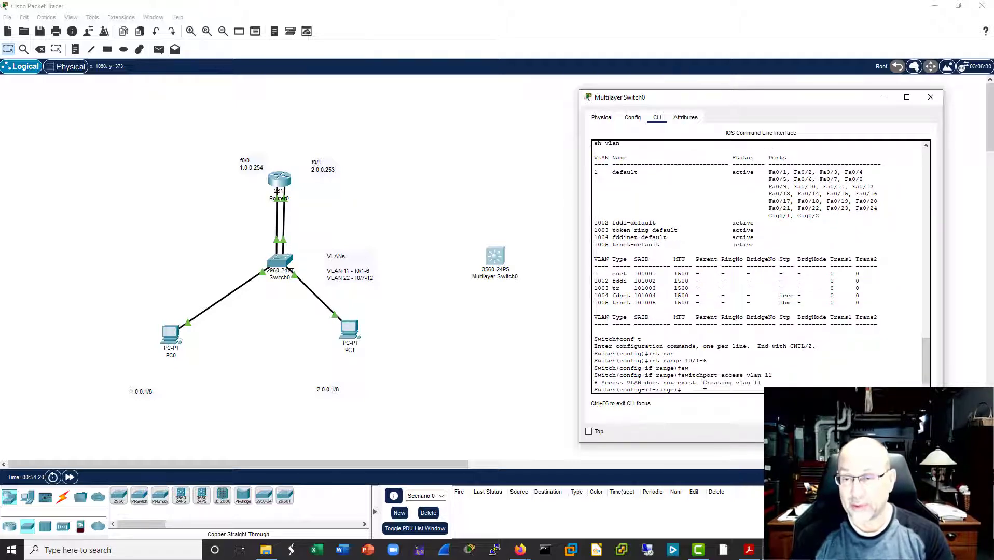
Step: Assign interface range f0/7-12 on the multilayer switch to VLAN 22 with "switchport access vlan 22"
key(Up)
key(Up)
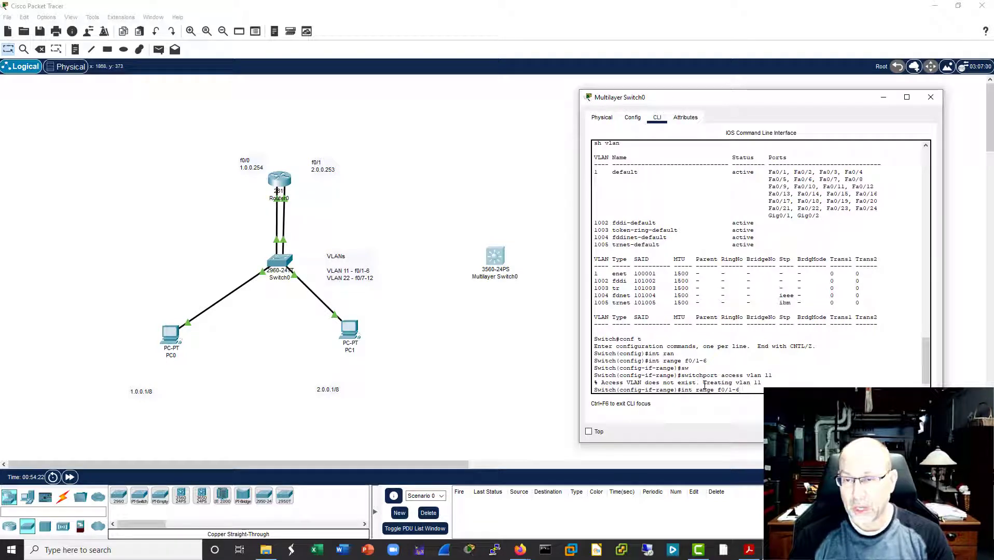
text(7-12)
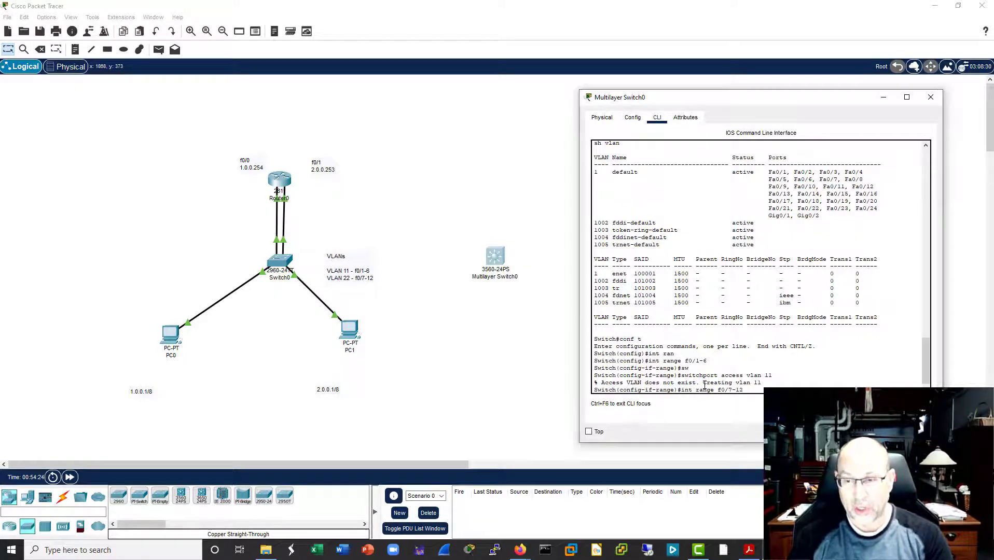
key(Return)
text(switchport access vlan)
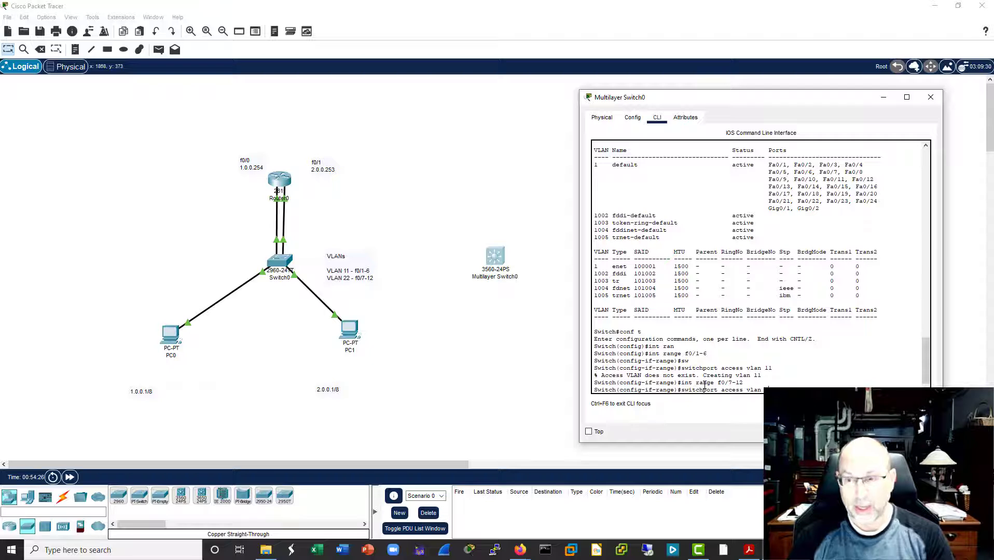
text( 22)
key(Return)
key(Return)
key(Return)
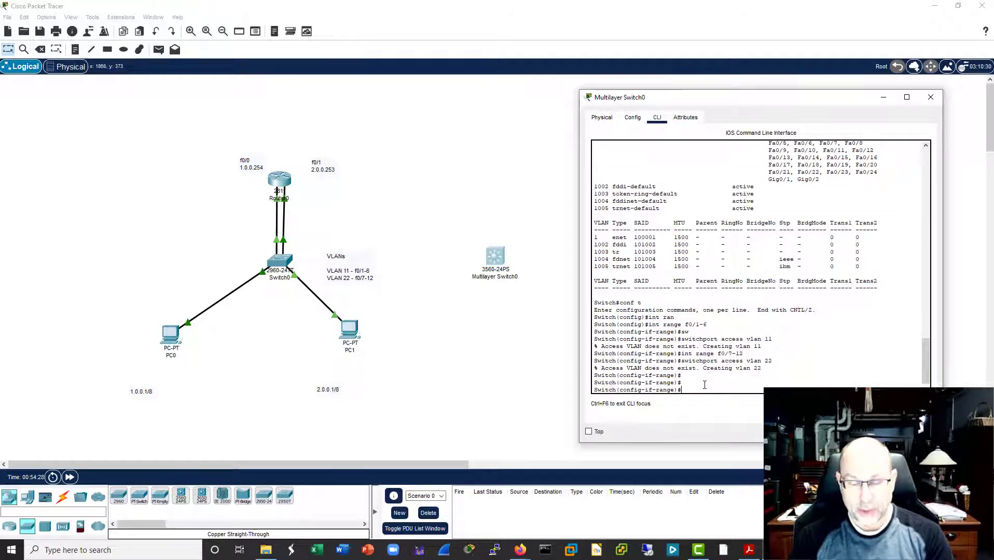
Step: Select interface g0/1 on the multilayer switch and assign it to access VLAN 11
text(int )
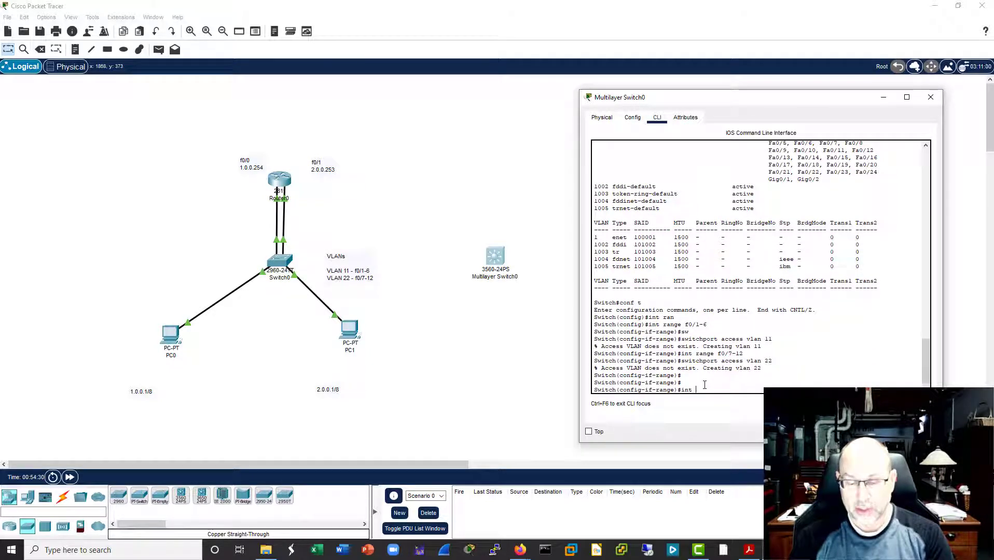
text(g0/)
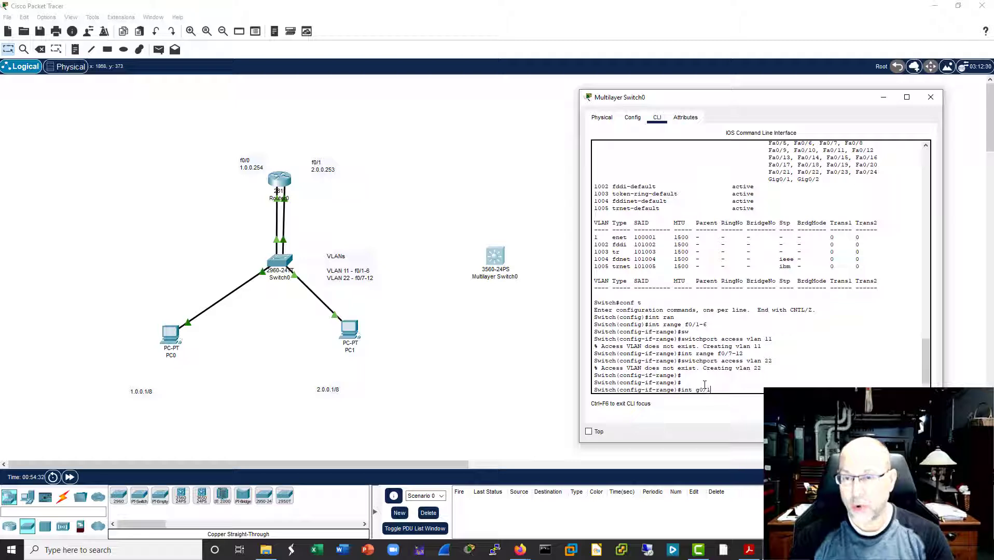
text(1)
key(Return)
text(switchport access vlan 22)
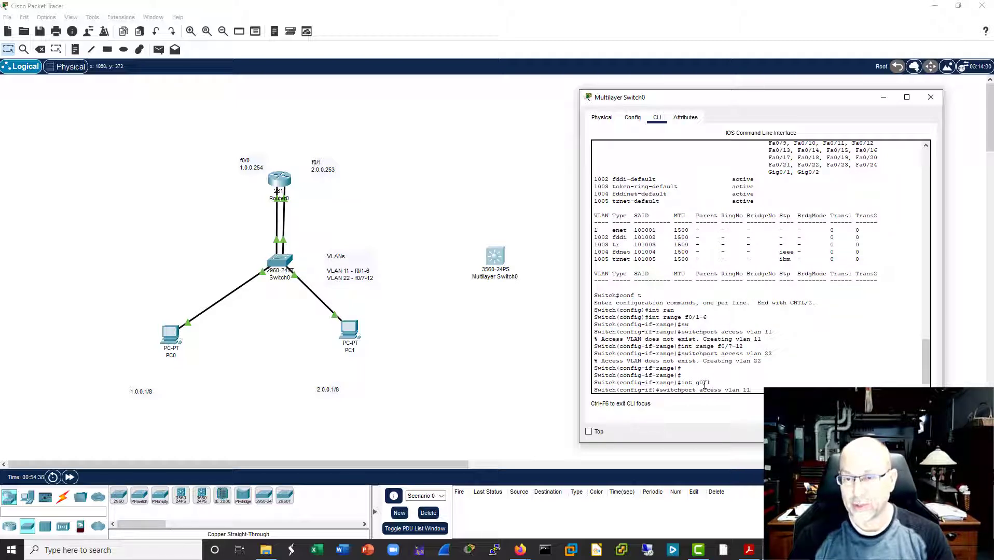
key(Return)
Step: Select interface g0/2 on the multilayer switch and assign it to access VLAN 22
text(int g0/1)
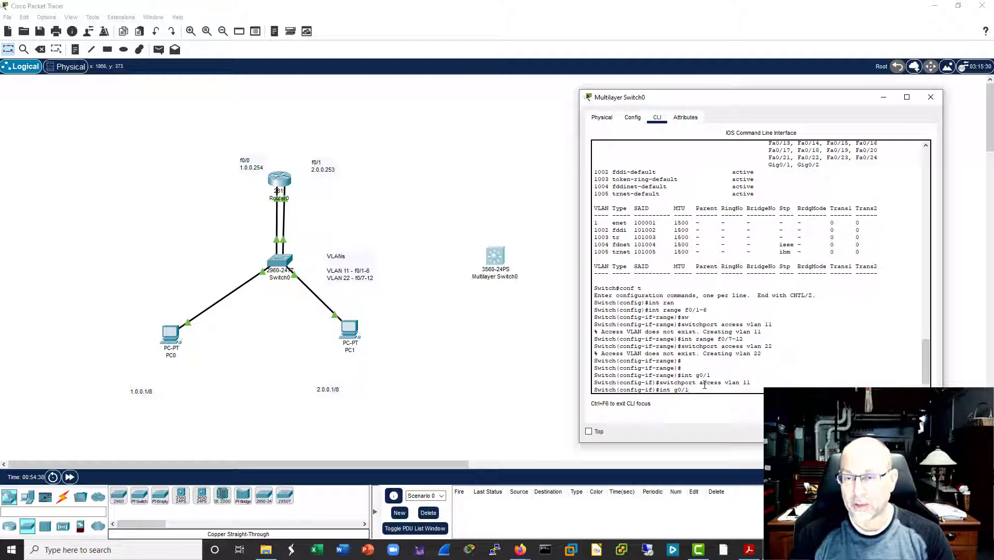
key(BackSpace)
text(2)
key(Return)
text(switchport access vlan 11)
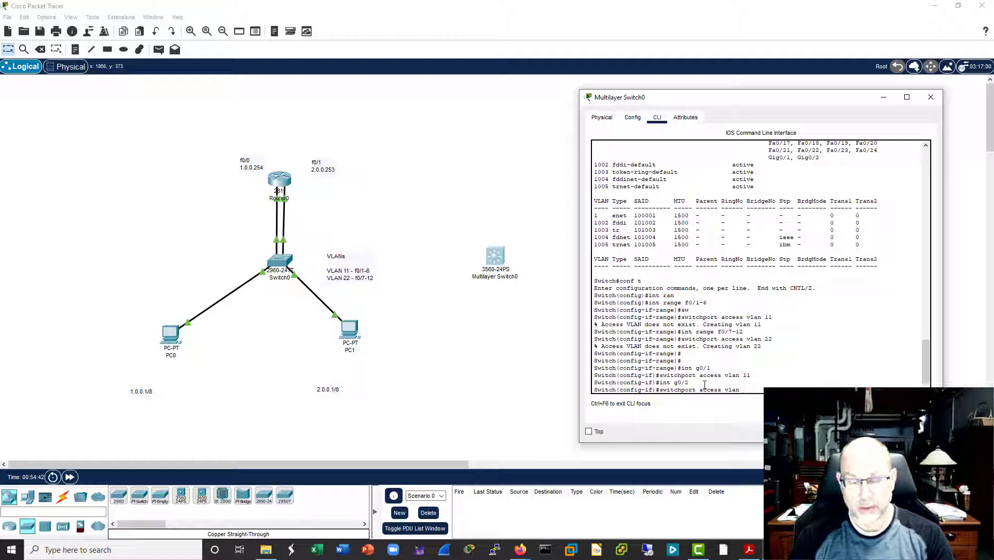
key(Return)
key(Return)
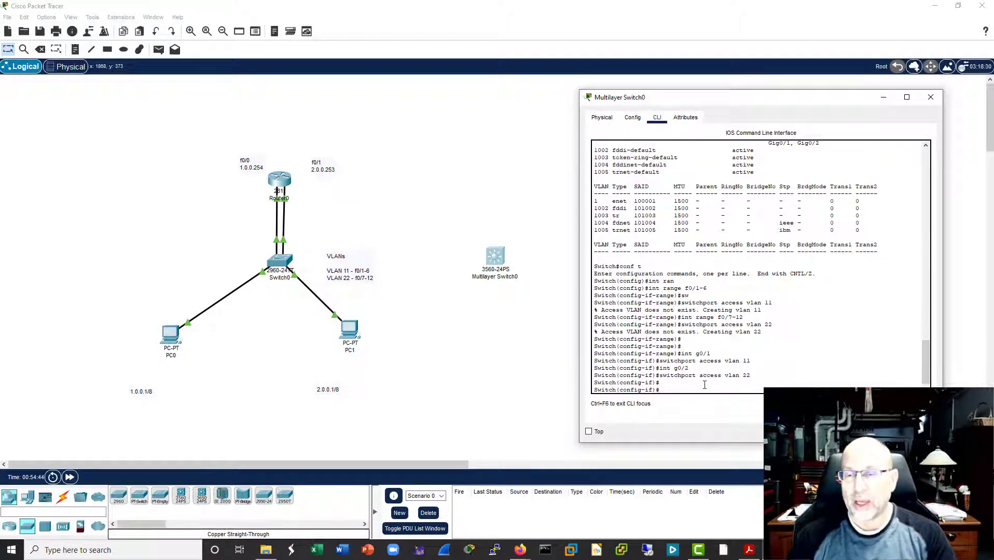
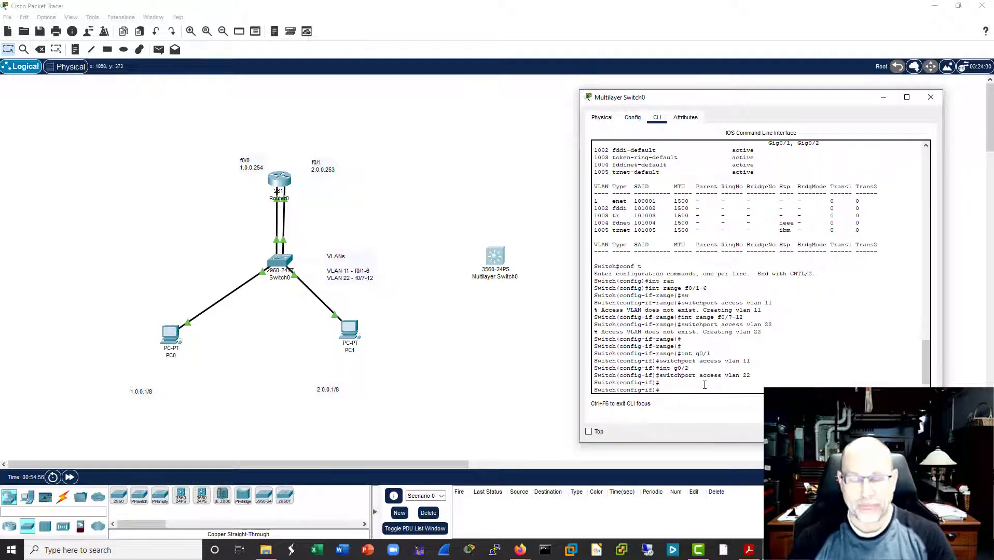
Step: Return the multilayer switch's CLI from interface g0/2 to global configuration mode with "exit"
click(500, 259)
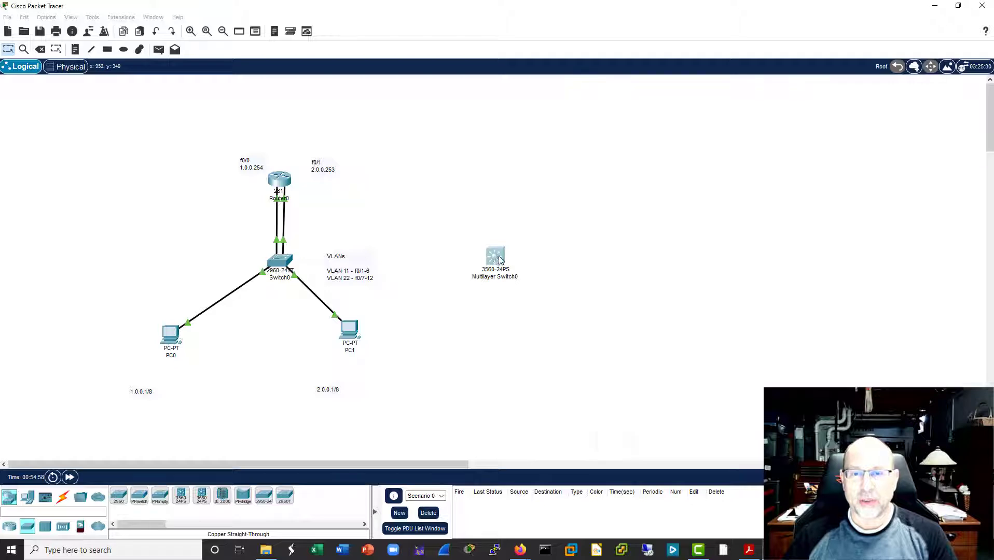
mouse_move(500, 259)
mouse_down()
mouse_move(526, 248)
mouse_move(477, 268)
mouse_move(497, 264)
mouse_up()
click(498, 262)
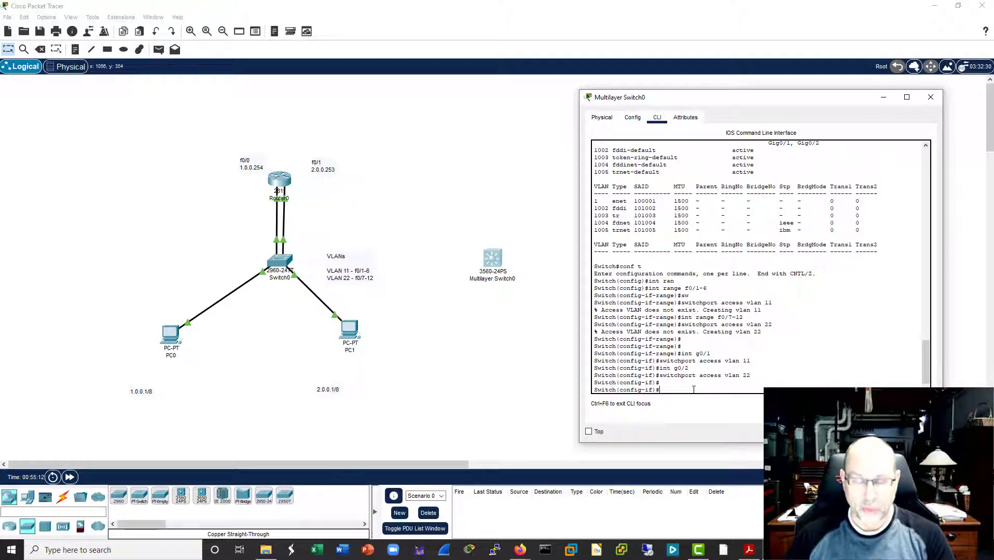
text(exit)
key(Return)
key(Return)
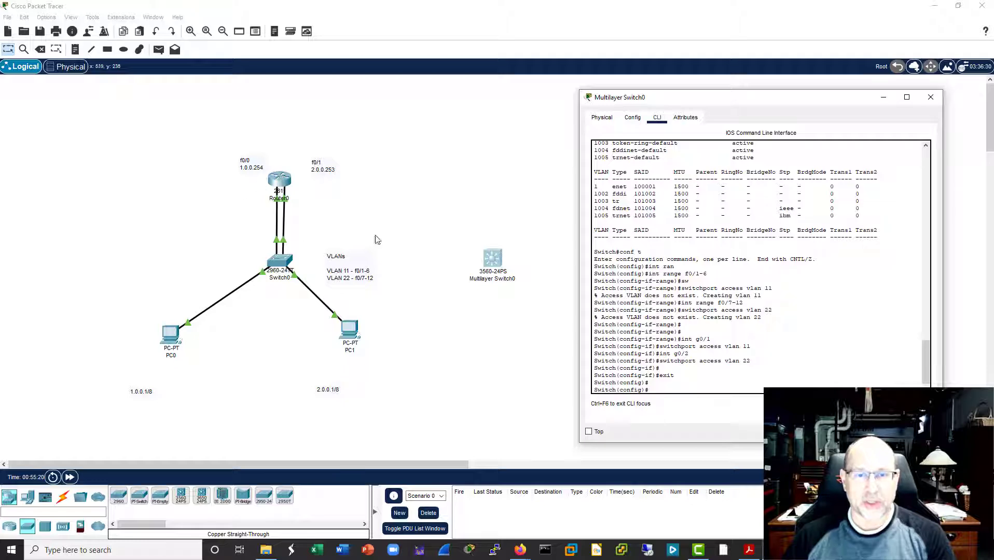
Step: Create the VLAN 11 virtual interface on the multilayer switch with "int vlan 11"
drag(494, 260, 491, 260)
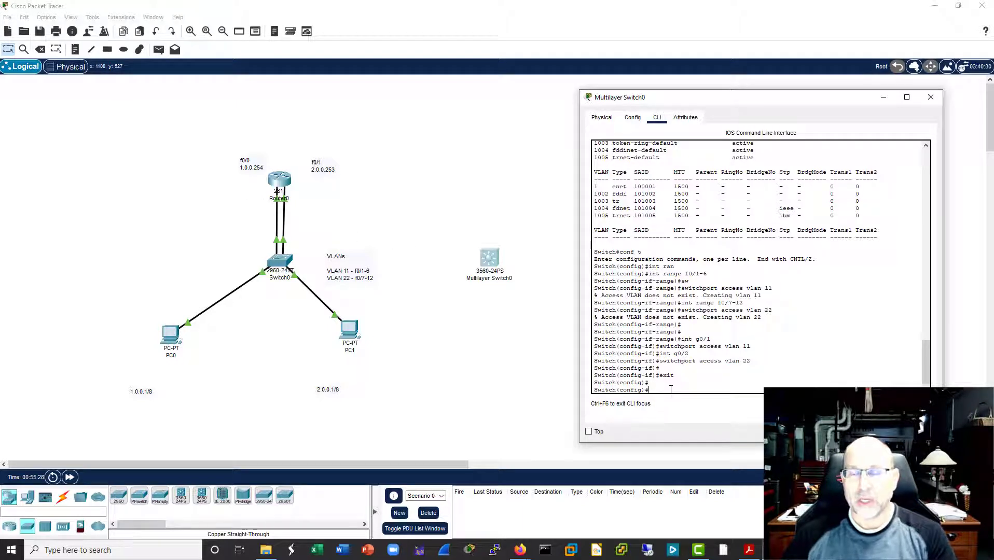
text(tin)
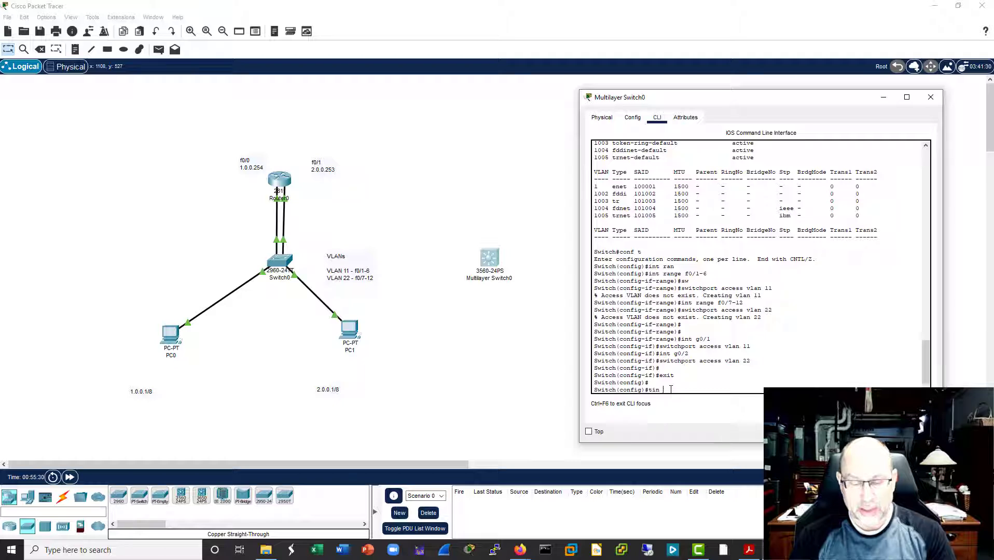
text( vlan 11)
key(Return)
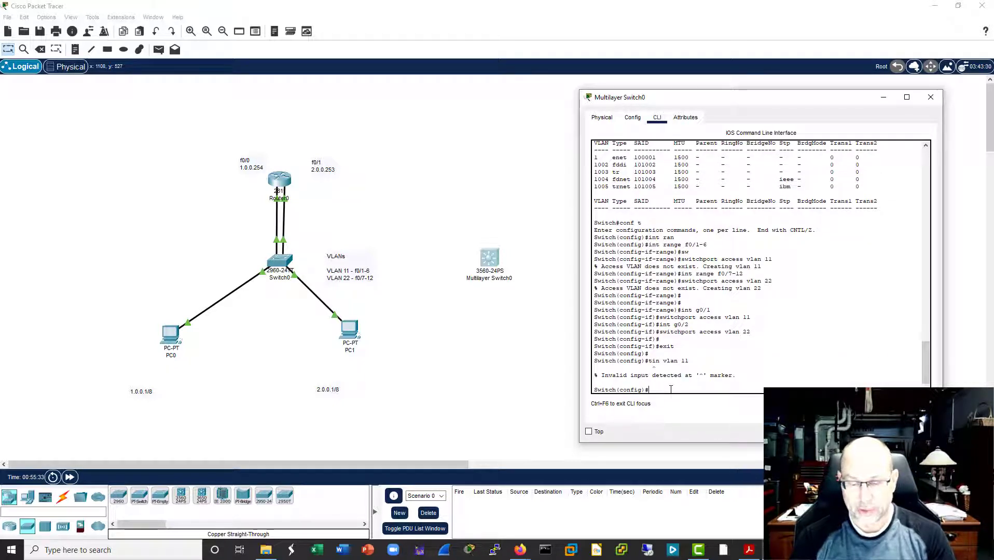
text(int vlan 11)
key(Return)
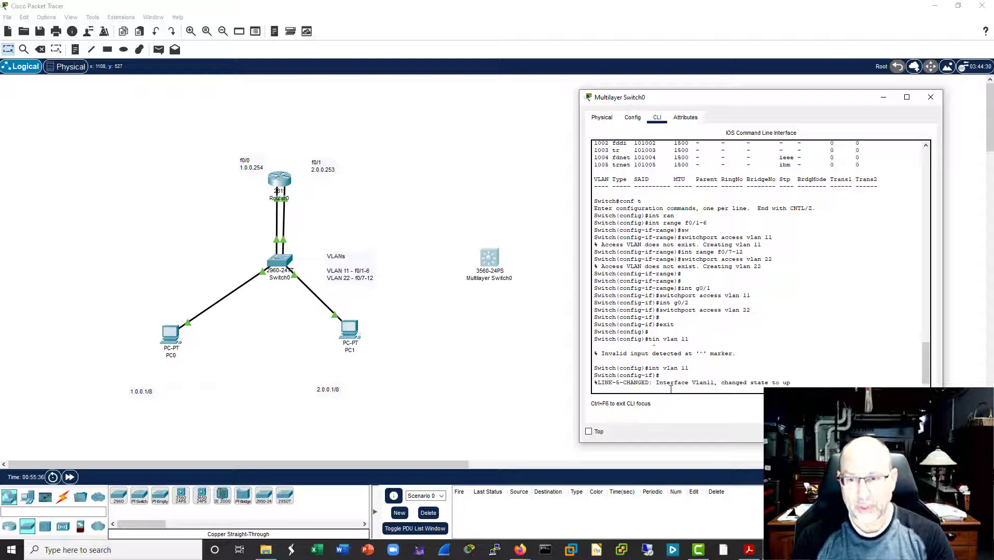
key(Return)
key(Return)
key(Return)
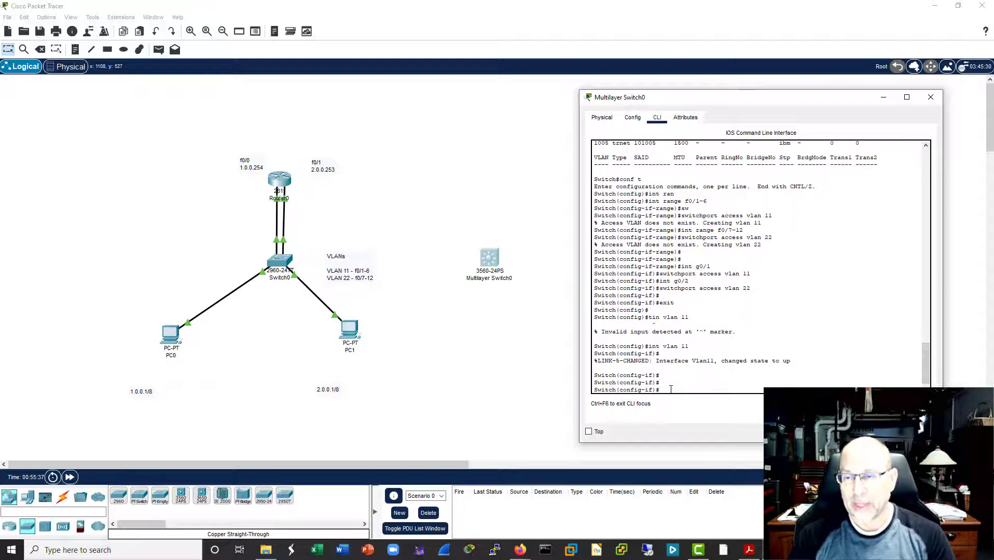
drag(782, 366, 579, 360)
click(679, 389)
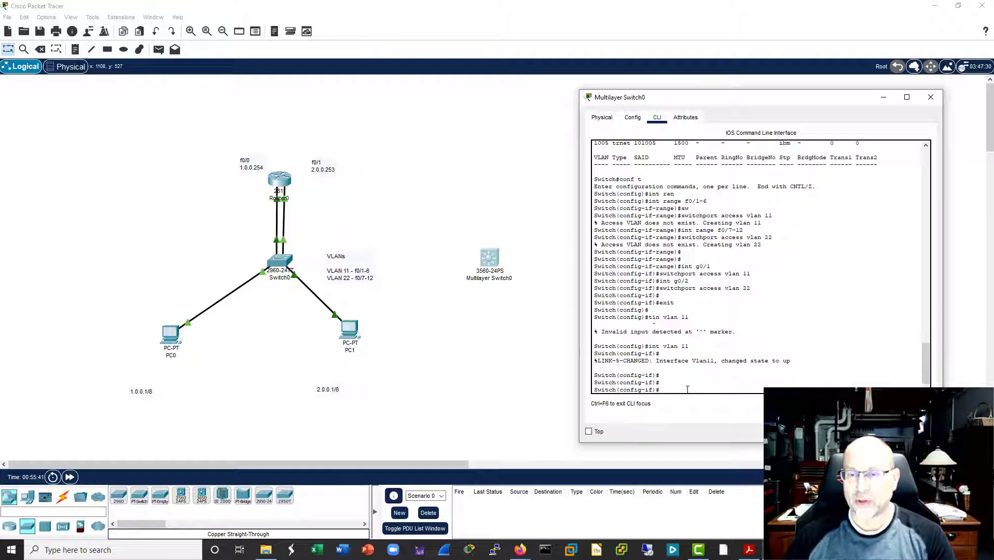
Step: Assign IP address 1.0.0.254 with mask 255.0.0.0 to the VLAN 11 interface and enable it with "no shut"
text(ip)
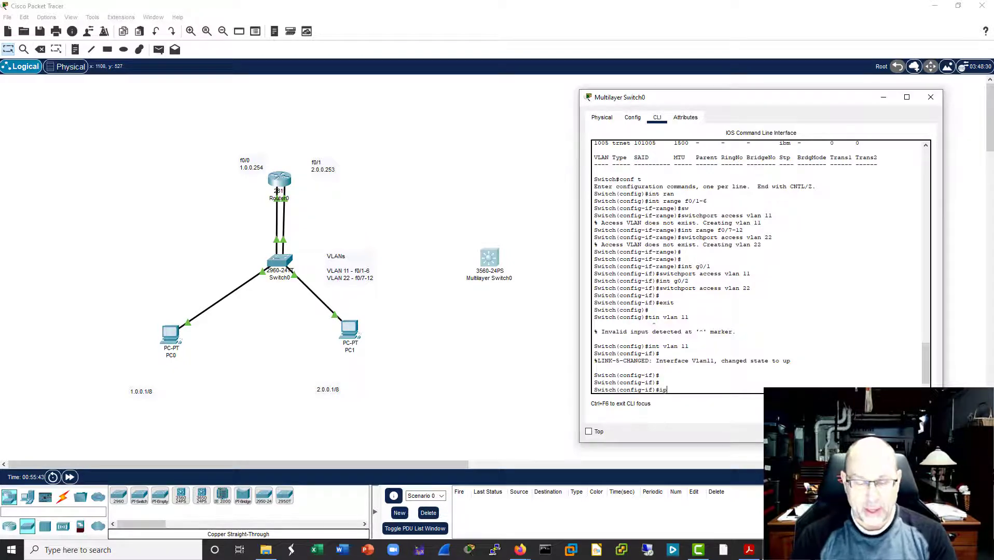
text( addr)
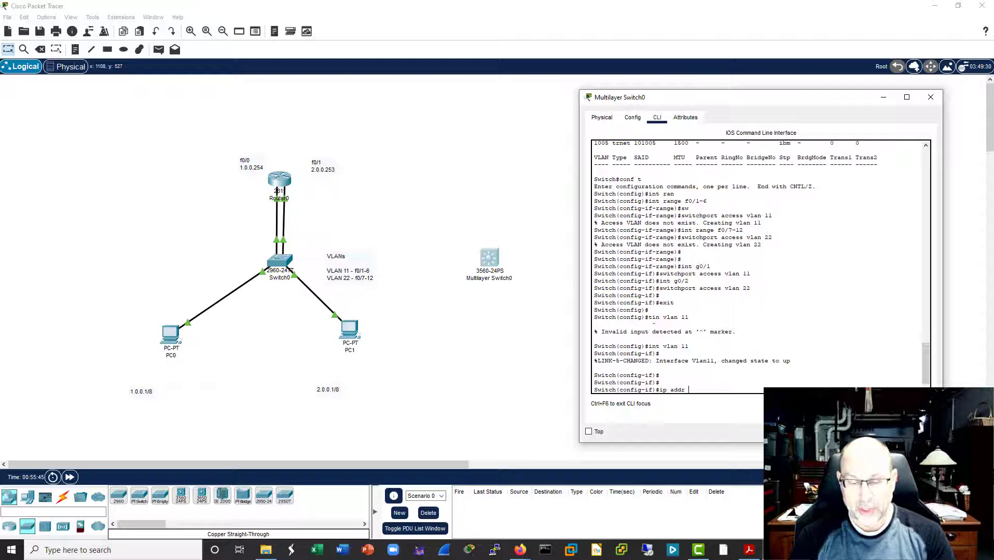
text( 1)
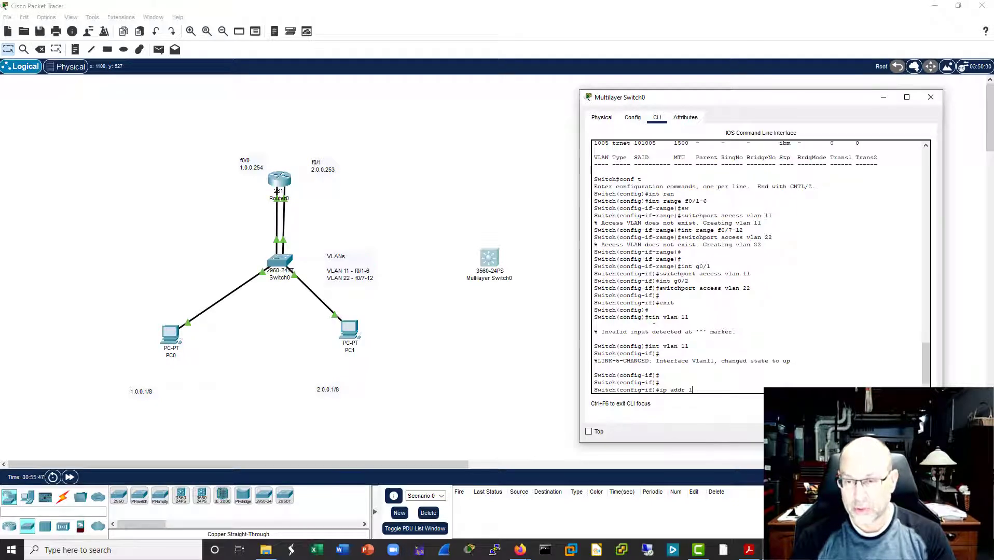
text(0..0.0.254 255.0.0.0)
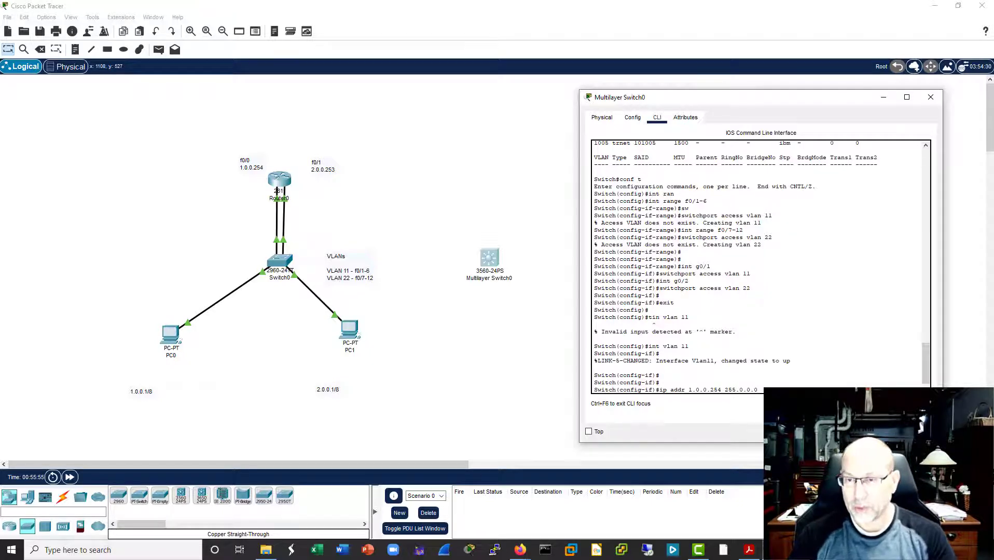
key(Return)
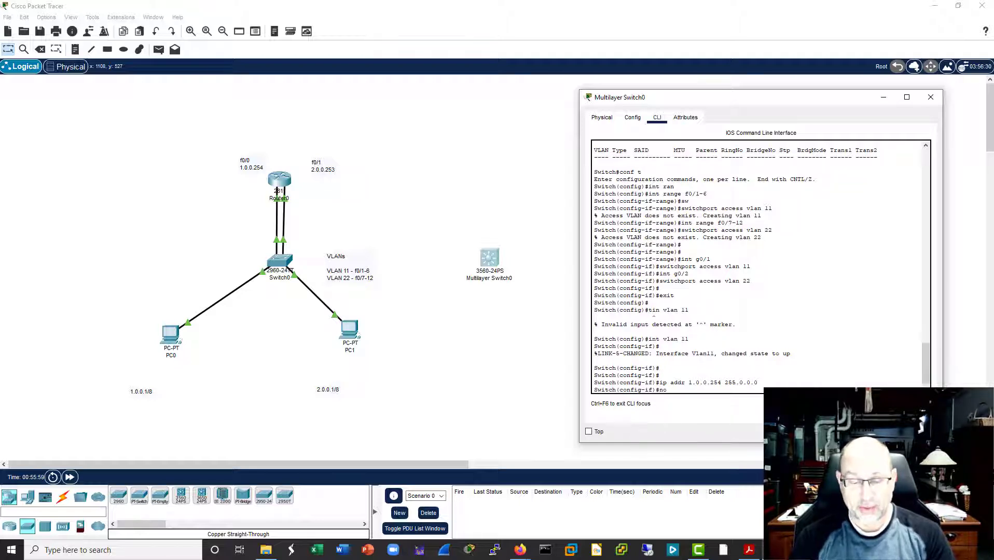
text(no shut)
key(Return)
key(Return)
key(Return)
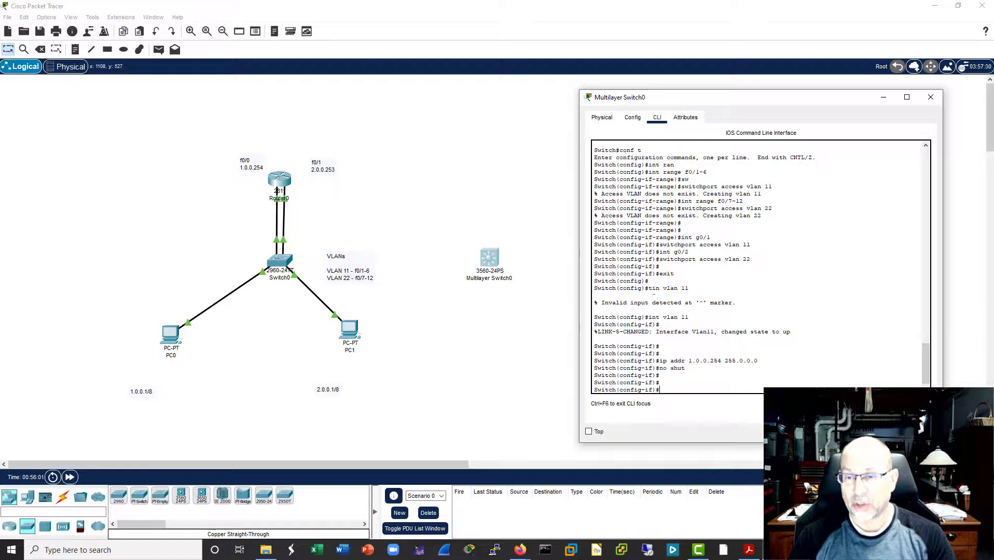
Step: Create the VLAN 22 virtual interface on the multilayer switch with "int vlan 22"
text(int vlan 11)
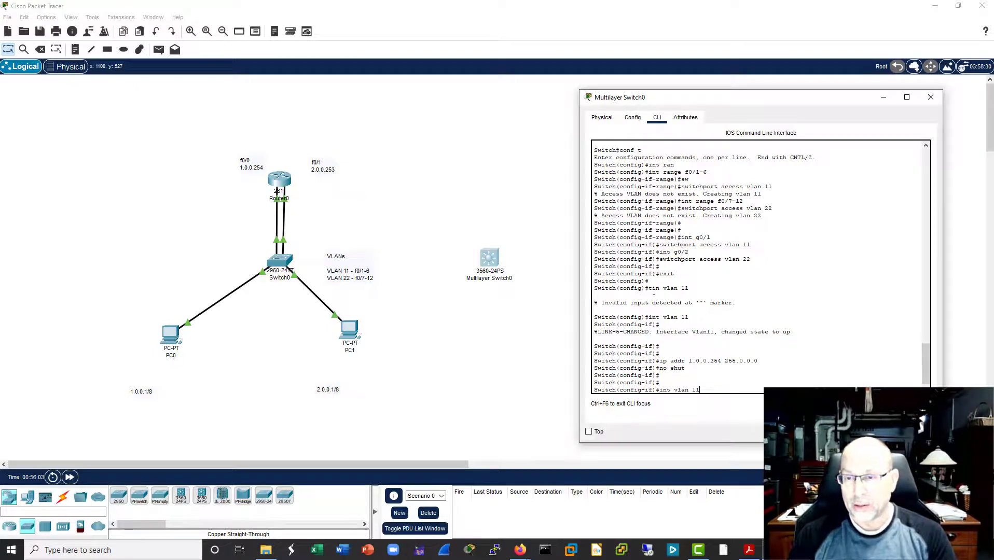
key(BackSpace)
key(BackSpace)
text(22)
key(Return)
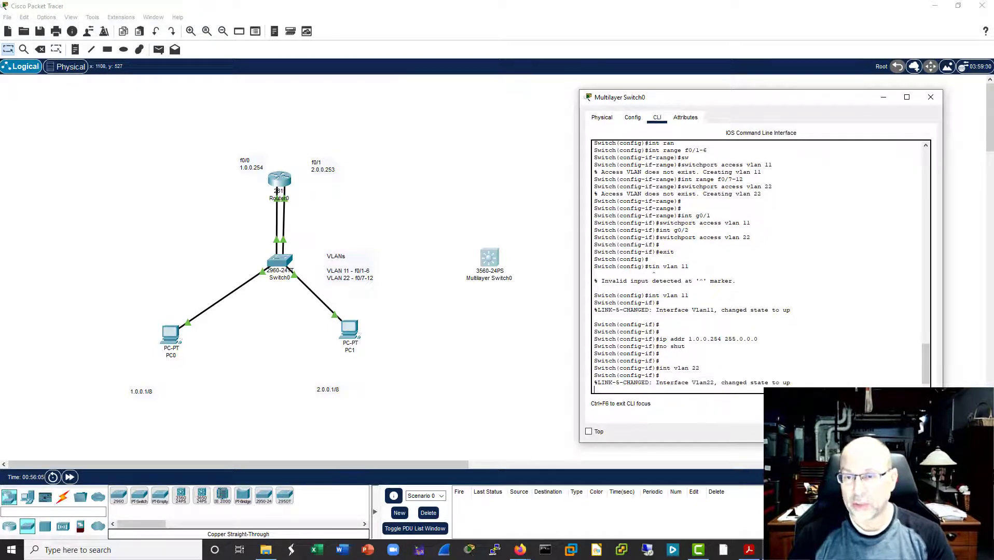
Step: Assign IP address 2.0.0.253 with mask 255.0.0.0 to the VLAN 22 interface
text(no shut)
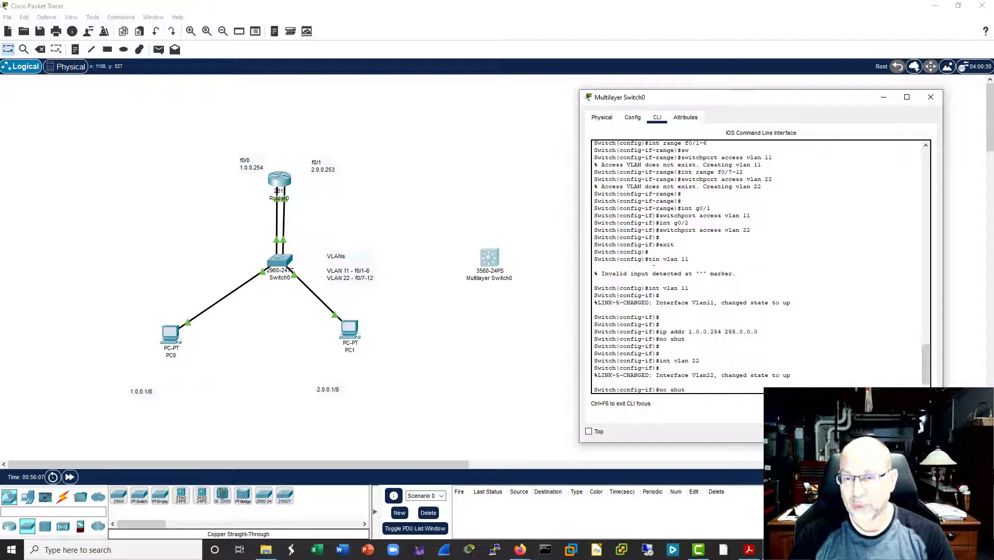
key(Up)
key(Up)
key(Up)
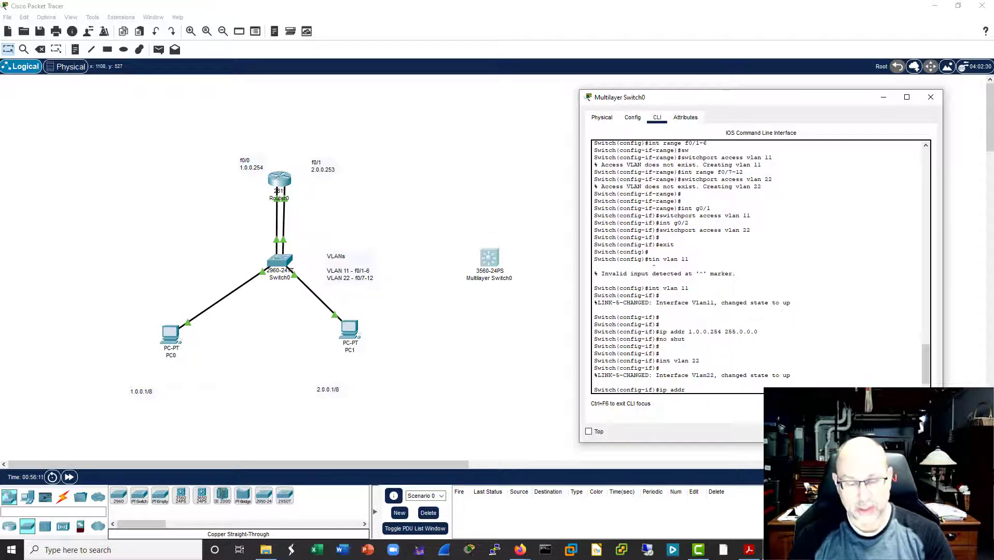
text(2.0.0.)
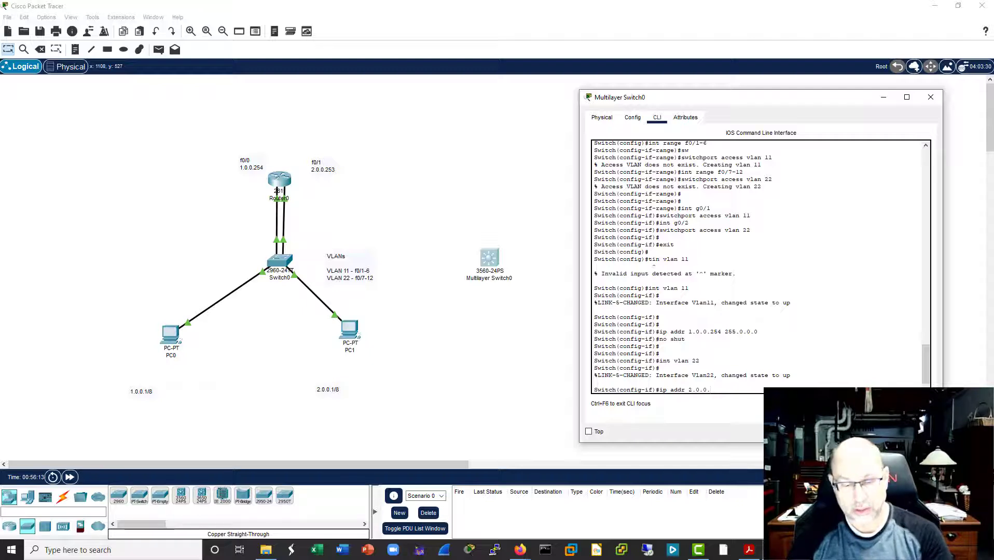
text(253)
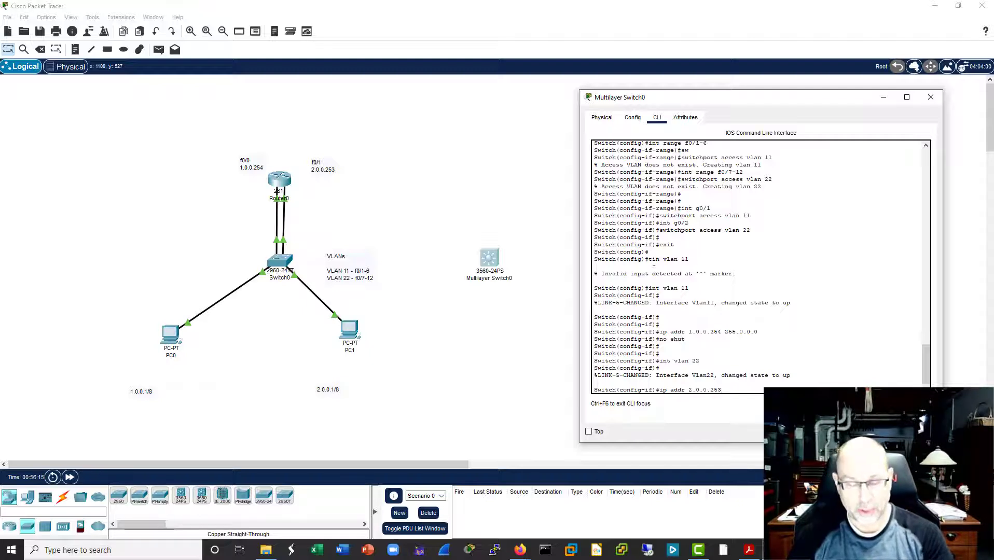
text( 255.)
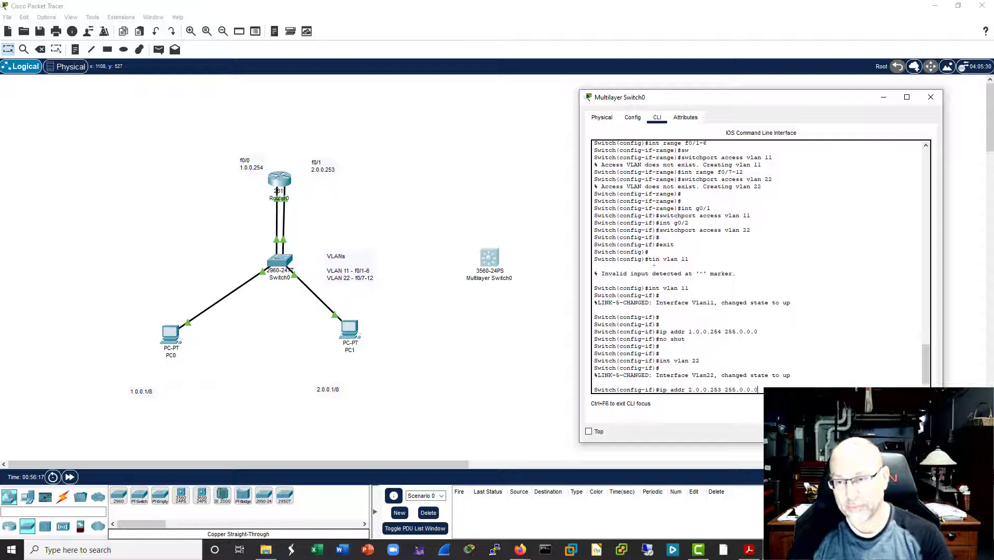
text(0.0.0)
key(Return)
key(Return)
key(Return)
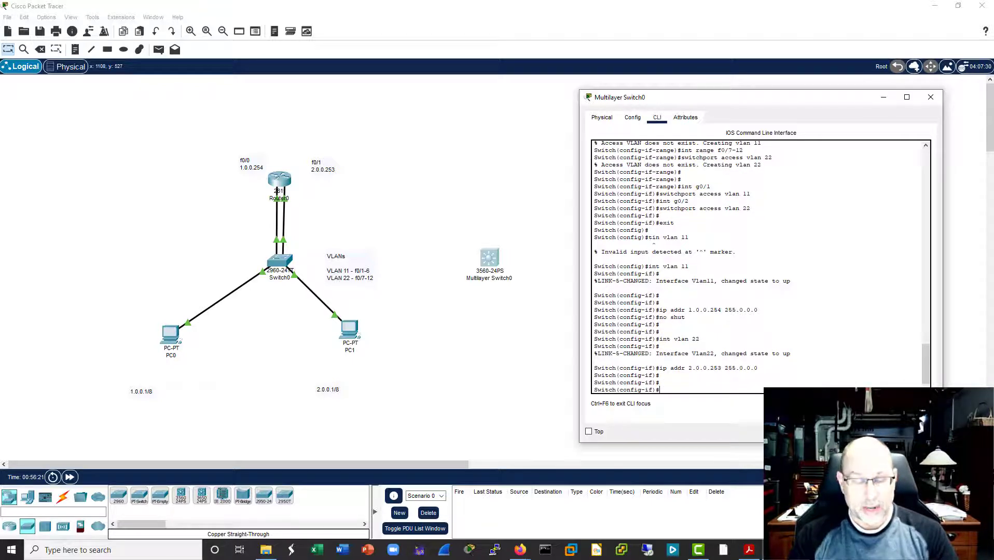
Step: Leave configuration mode on the multilayer switch and display its routing table with "sh ip route"
key(ctrl+z)
key(Return)
key(Return)
key(Return)
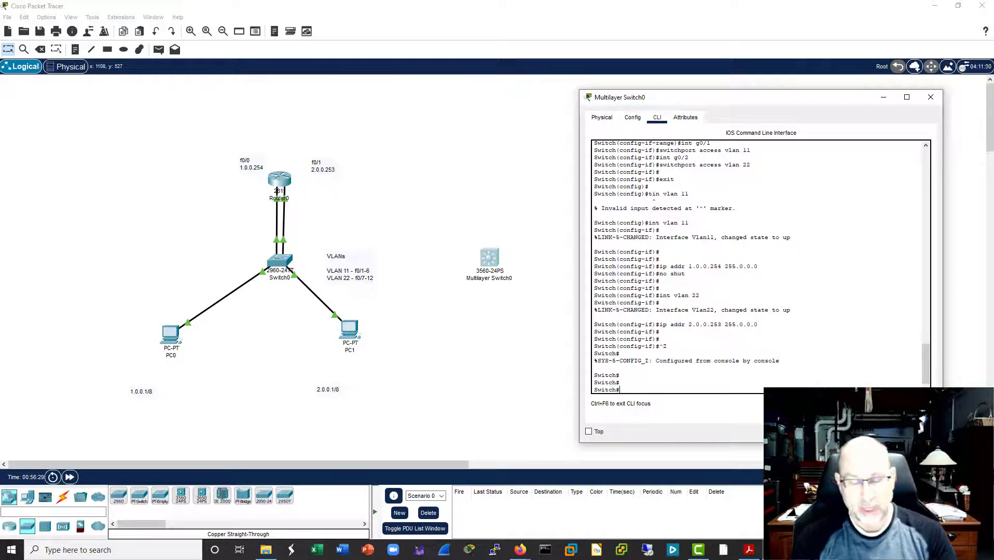
text(sh ip route)
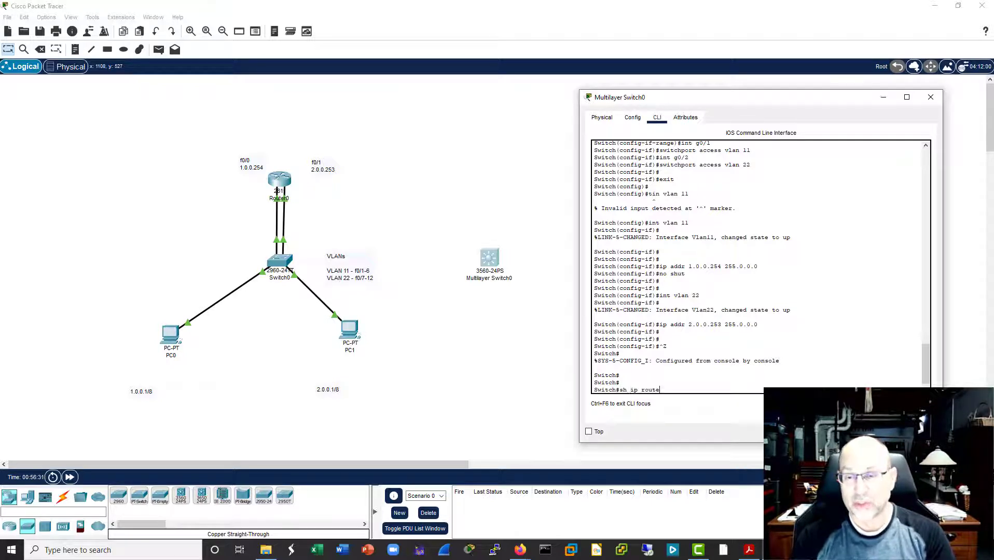
key(Return)
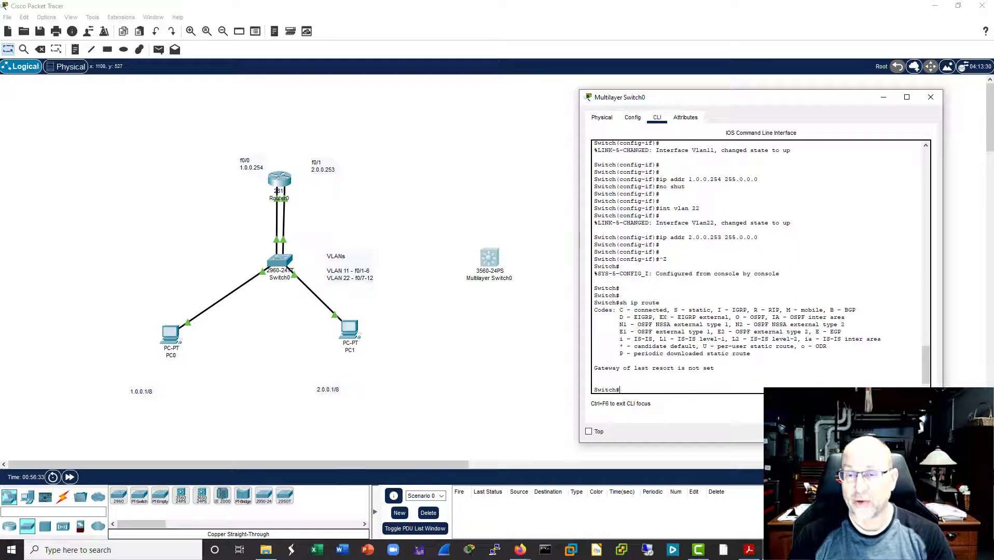
key(Return)
key(Return)
key(Return)
key(Return)
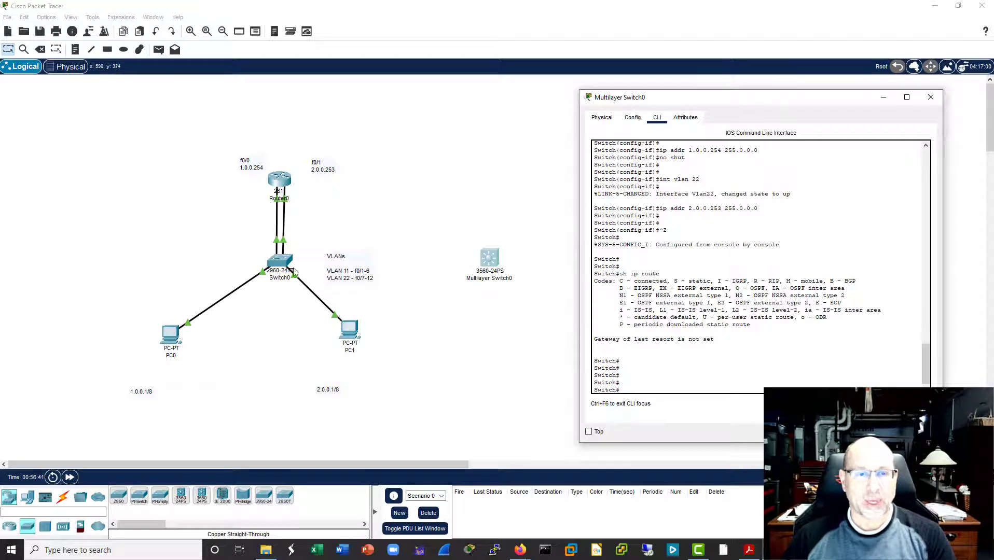
click(40, 49)
click(489, 257)
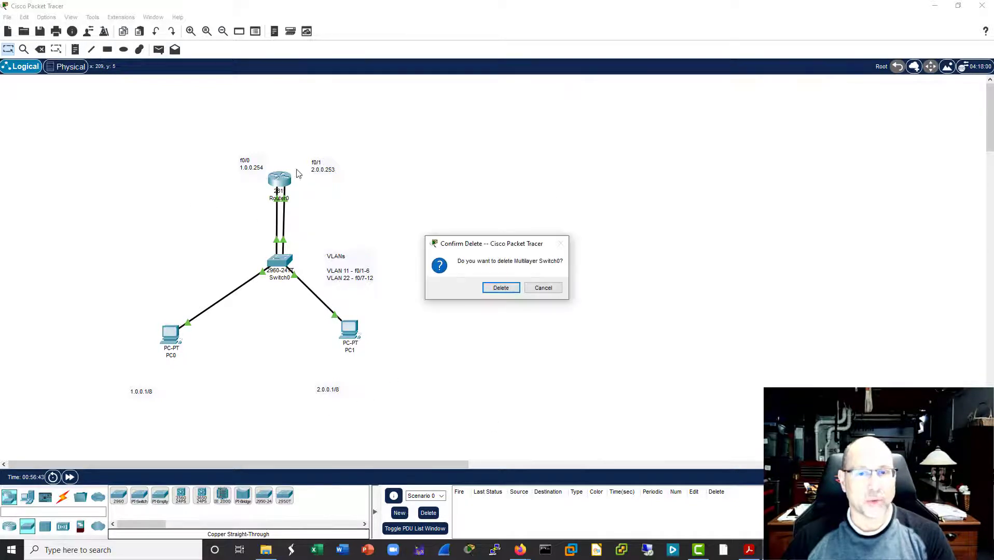
click(546, 288)
key(Escape)
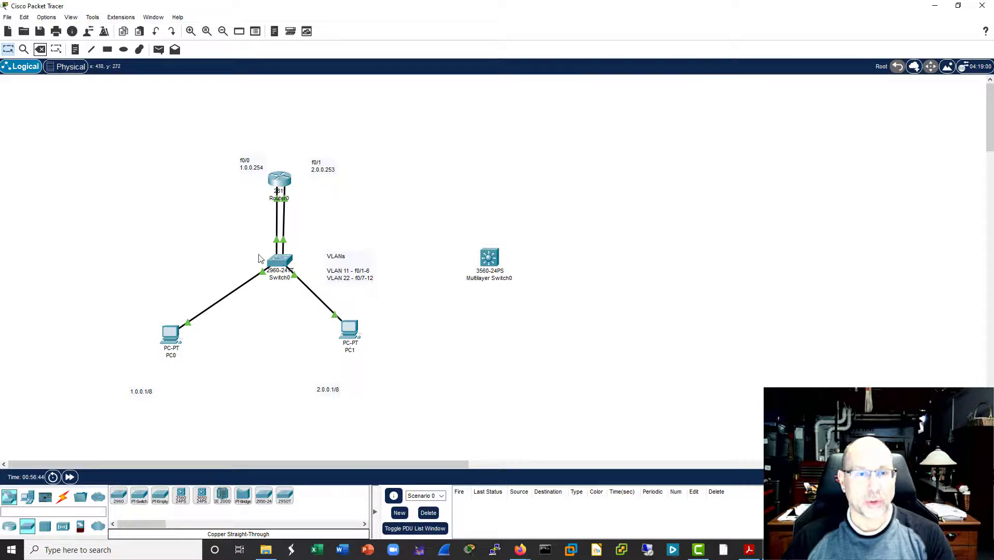
click(284, 266)
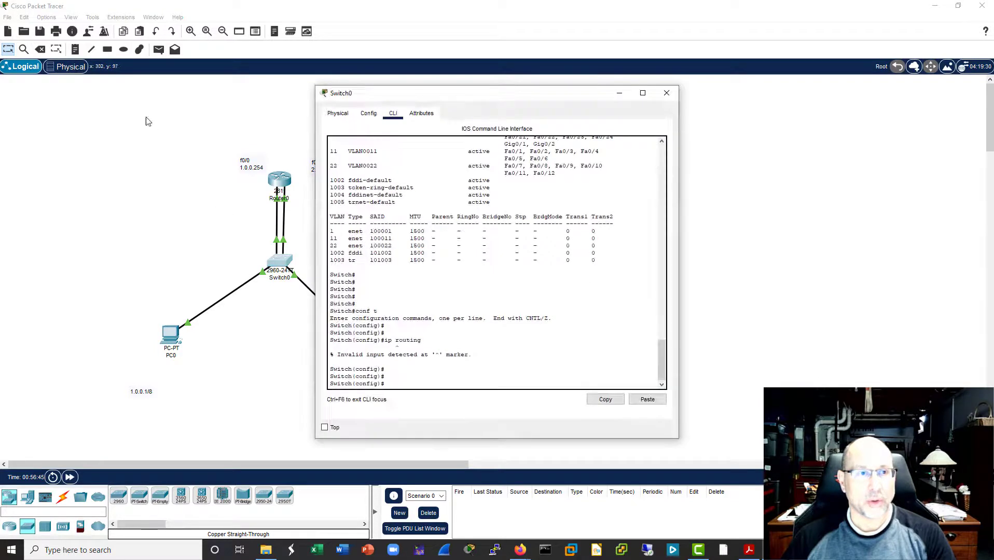
click(666, 93)
Step: Delete the 2960 switch Switch0 and move Multilayer Switch0 into its place between the router and the two PCs
click(40, 49)
click(279, 262)
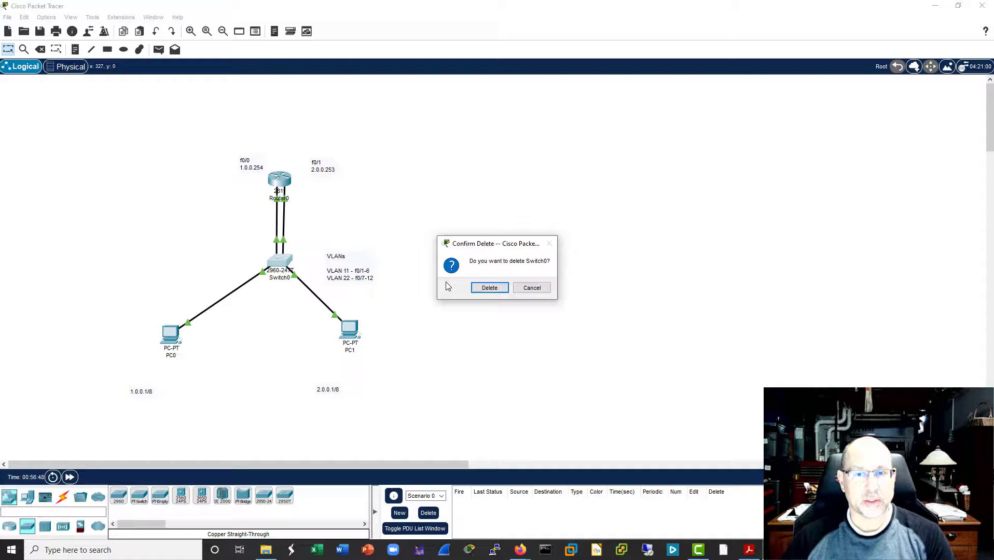
click(490, 289)
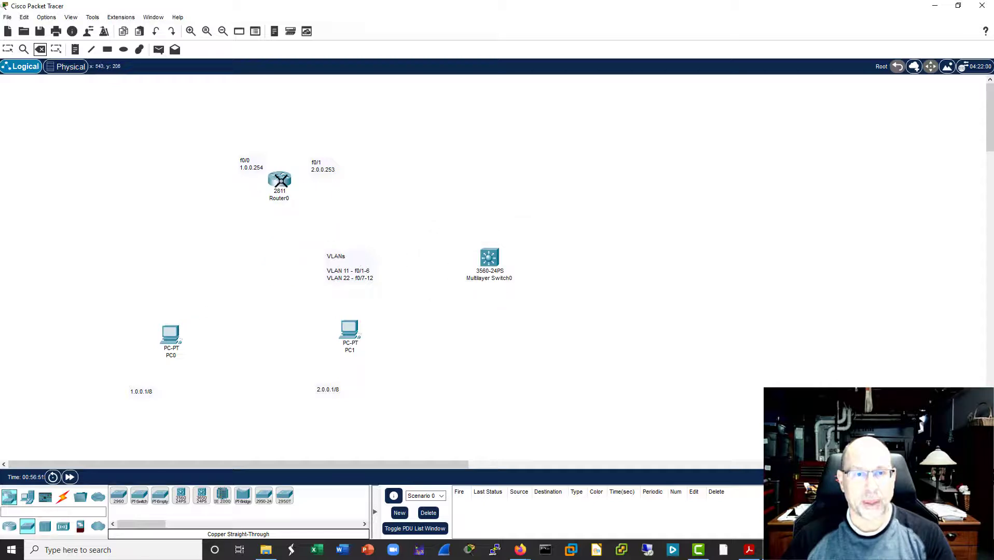
key(Escape)
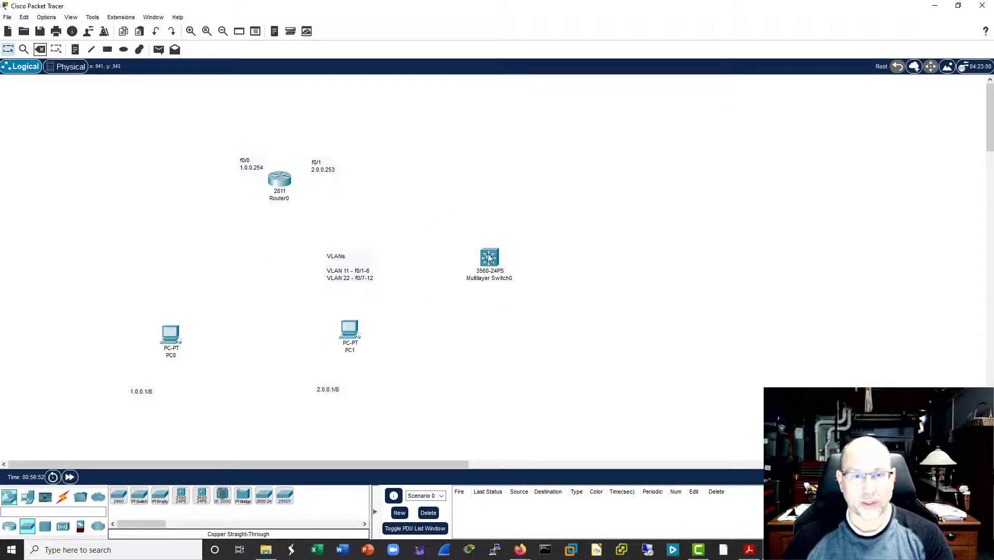
drag(493, 262, 275, 278)
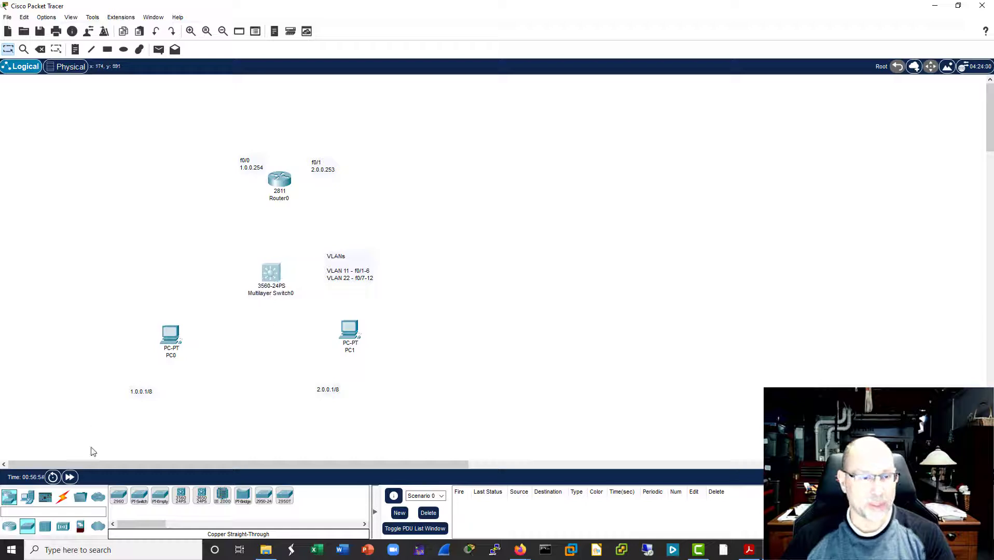
Step: Connect PC0 to port GigabitEthernet0/1 on Multilayer Switch0 with a copper straight-through cable
click(63, 497)
click(160, 496)
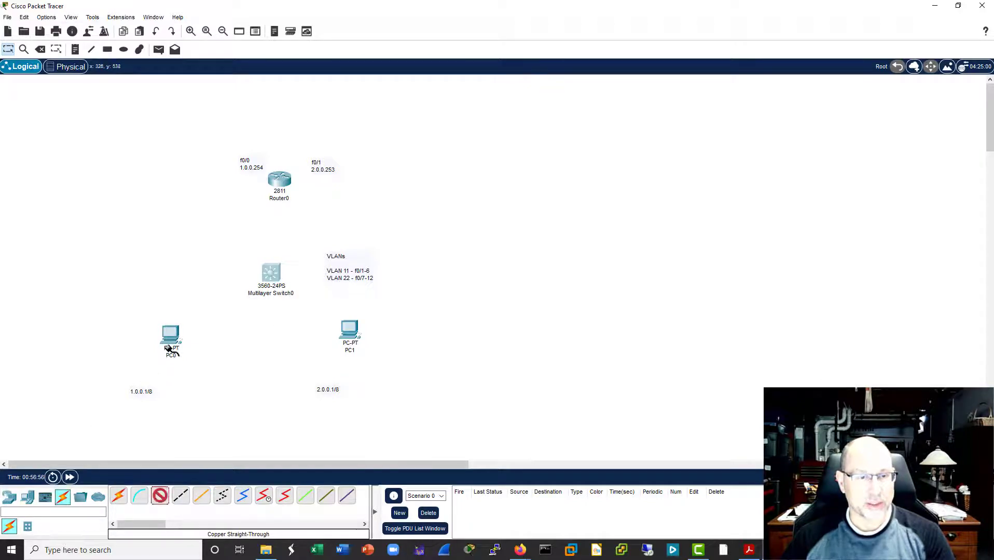
click(172, 341)
click(204, 382)
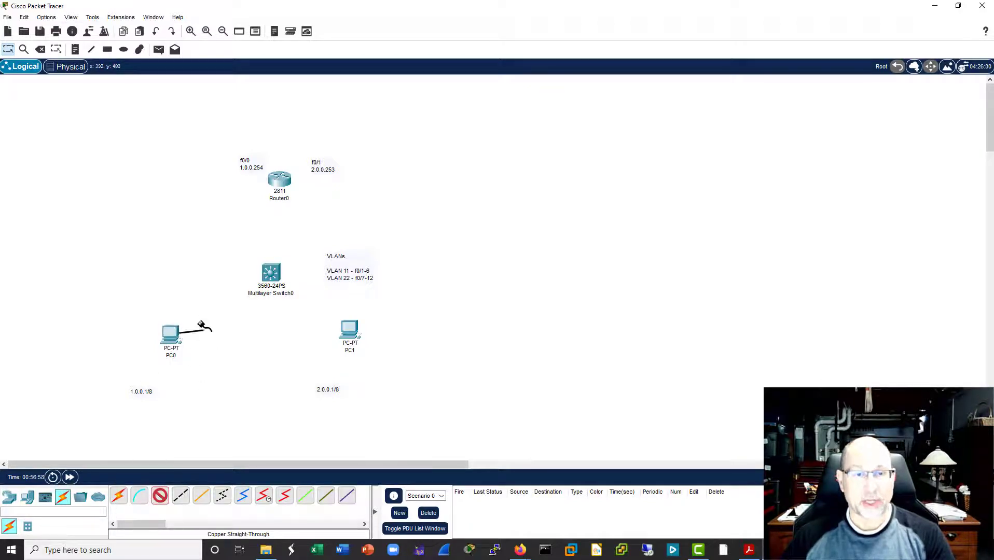
click(270, 272)
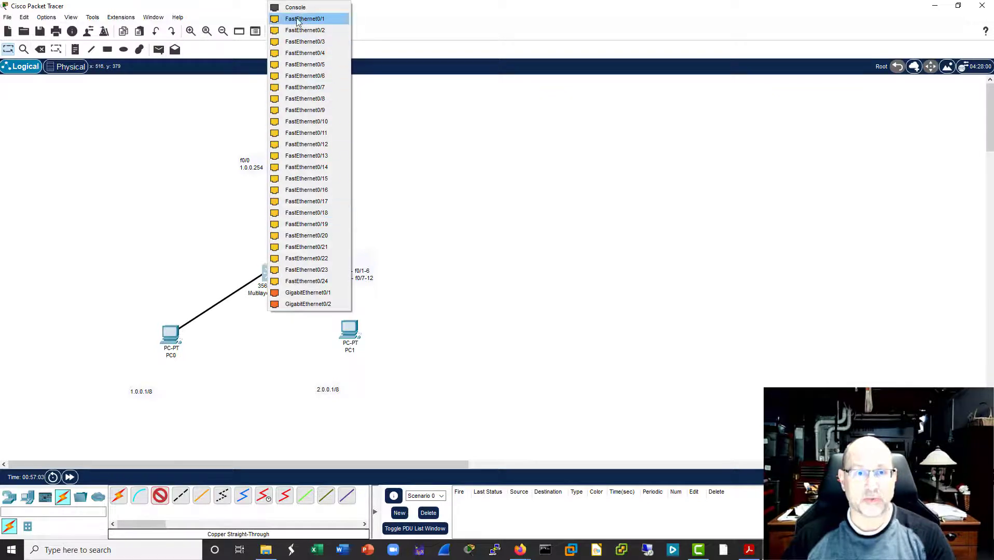
click(310, 294)
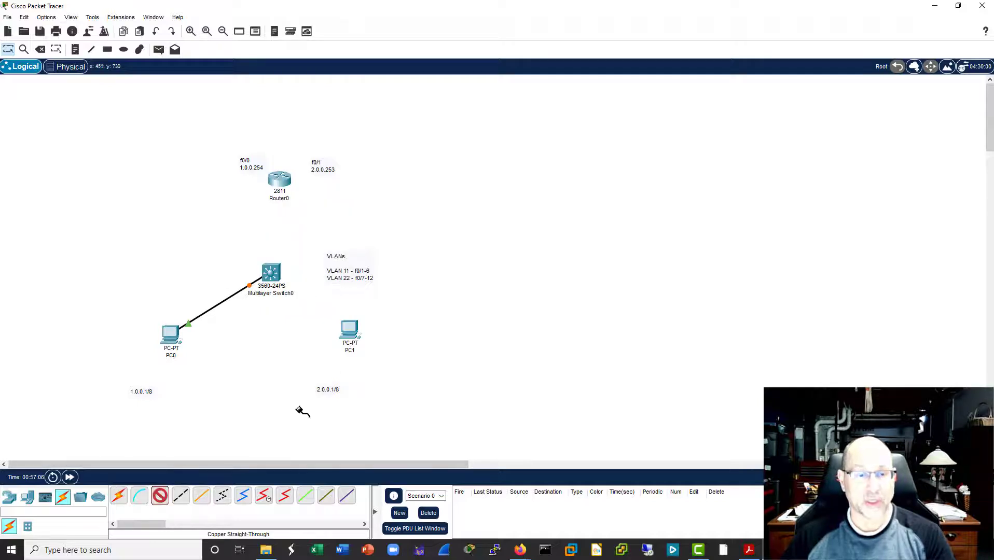
Step: Connect PC1 to port GigabitEthernet0/2 on Multilayer Switch0 with a copper straight-through cable and shift PC1 slightly away from the switch
click(346, 330)
click(376, 371)
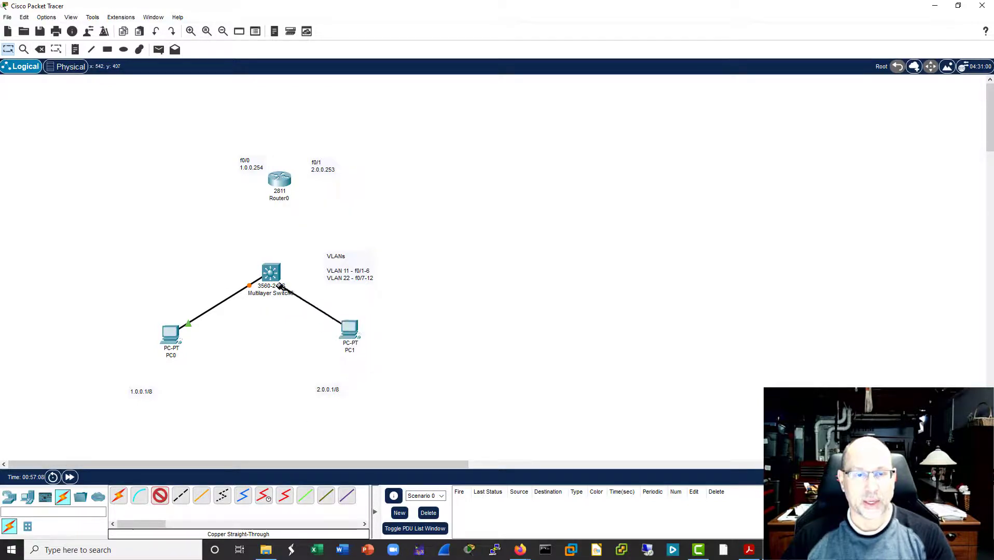
click(281, 286)
click(312, 300)
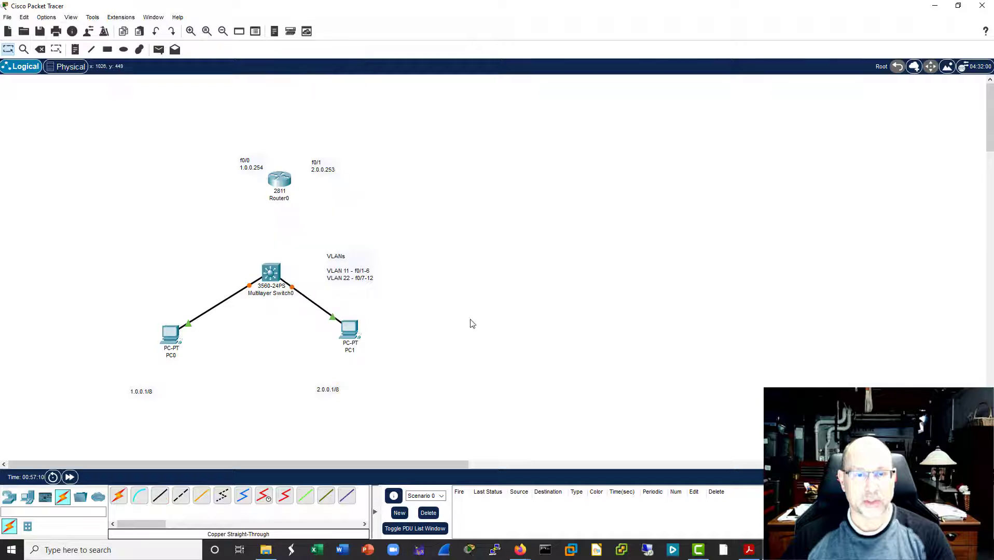
drag(349, 331, 361, 335)
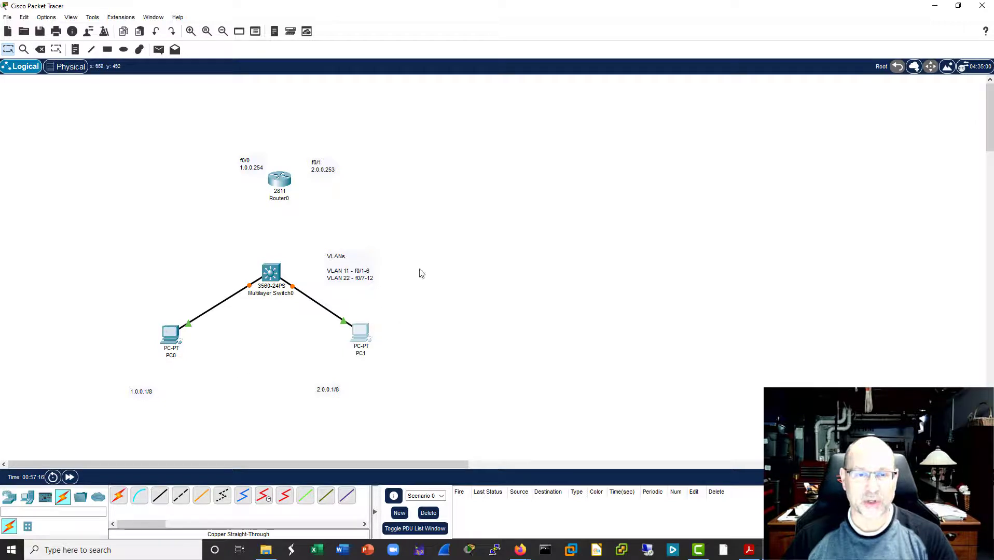
Step: Move the VLANs note slightly higher and add the note "VLANs=Def Gateway" on the other side of the multilayer switch
mouse_move(352, 263)
mouse_down()
mouse_move(337, 253)
mouse_move(353, 251)
mouse_up()
click(75, 49)
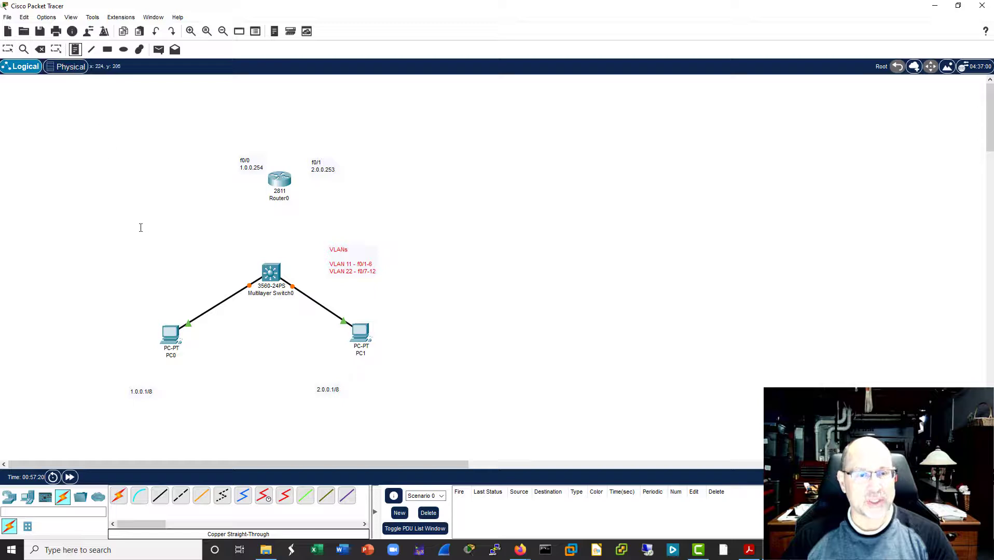
click(192, 261)
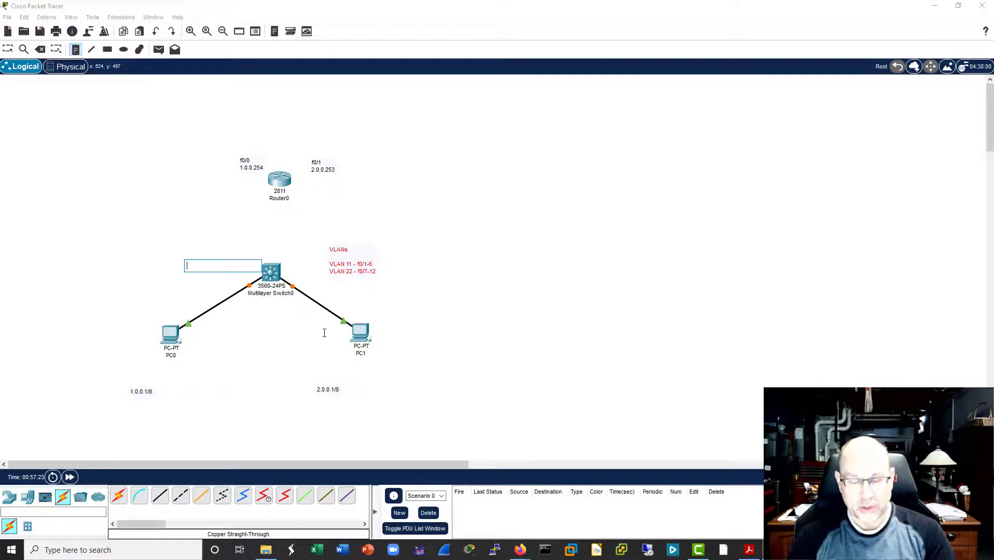
text(VLANs=Def)
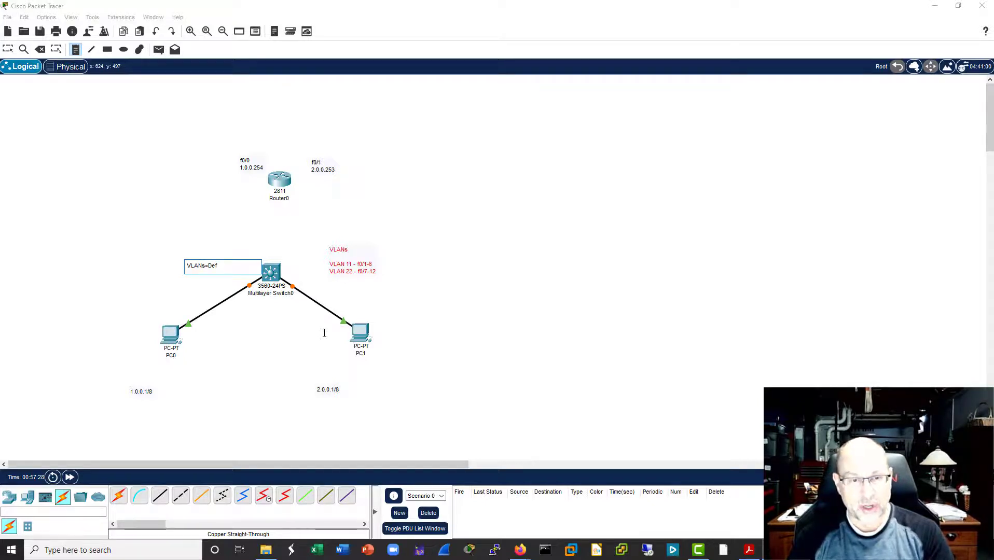
text( Gatwa)
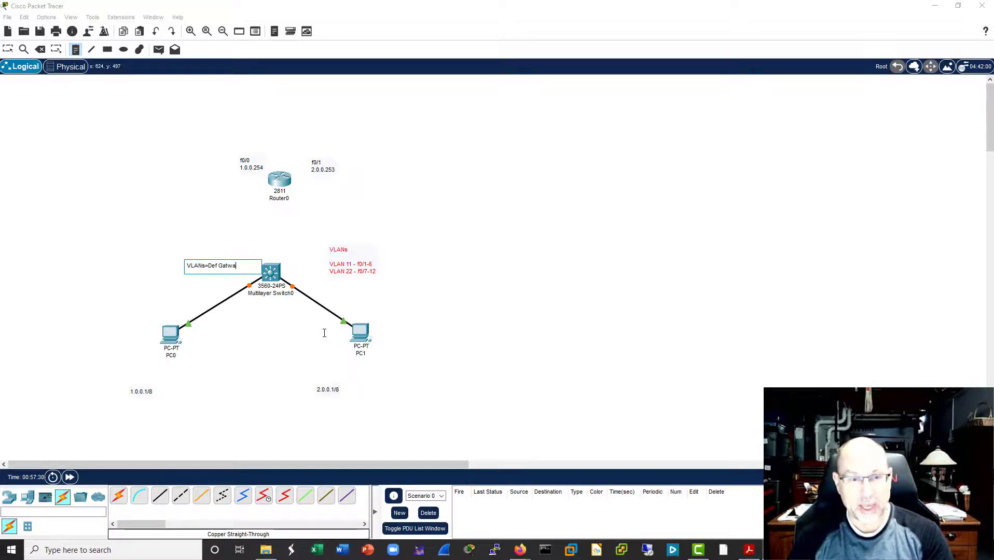
key(BackSpace)
key(BackSpace)
text(eway)
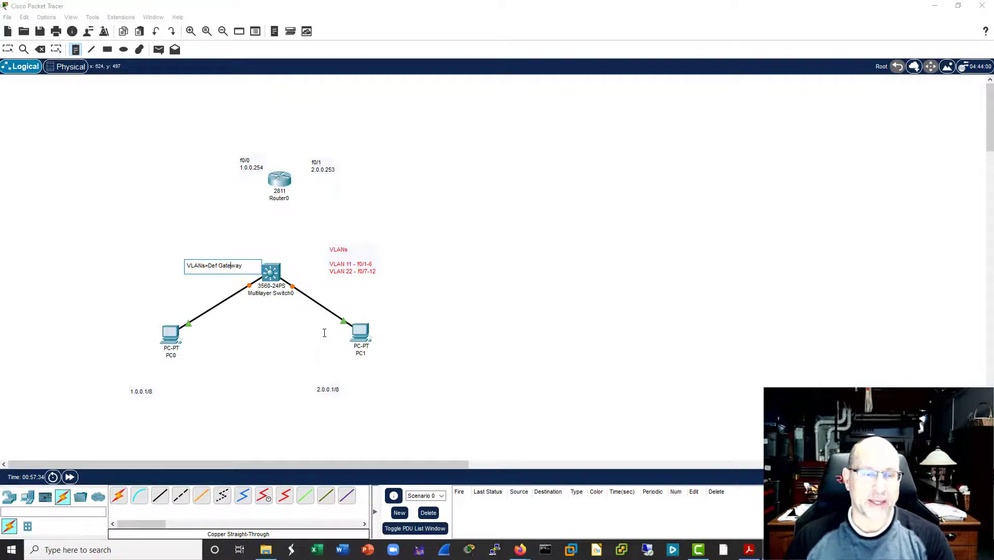
click(531, 247)
key(Escape)
key(Escape)
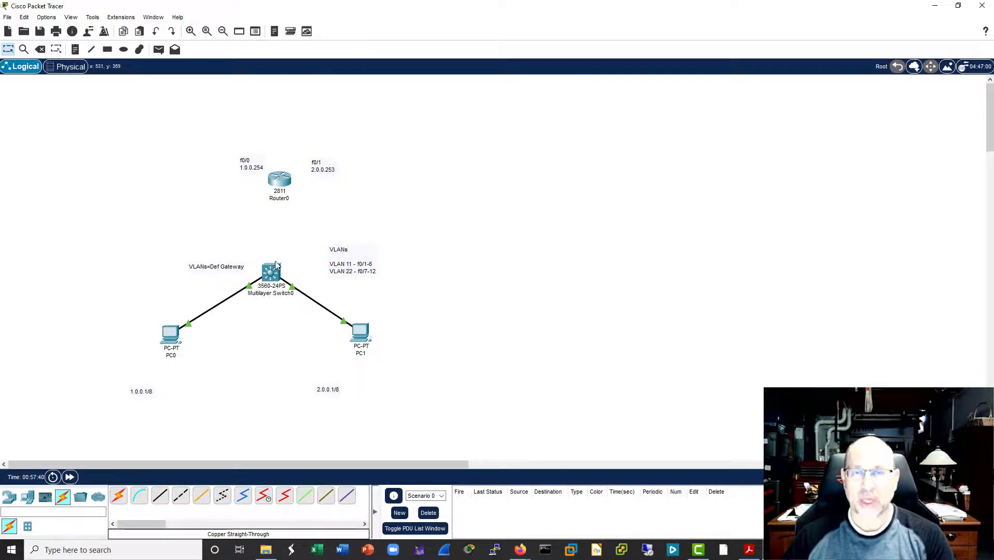
Step: Test the connection between the VLANs by pinging 2.0.0.1 from PC0's command prompt, then close PC0
click(169, 333)
drag(522, 97, 687, 95)
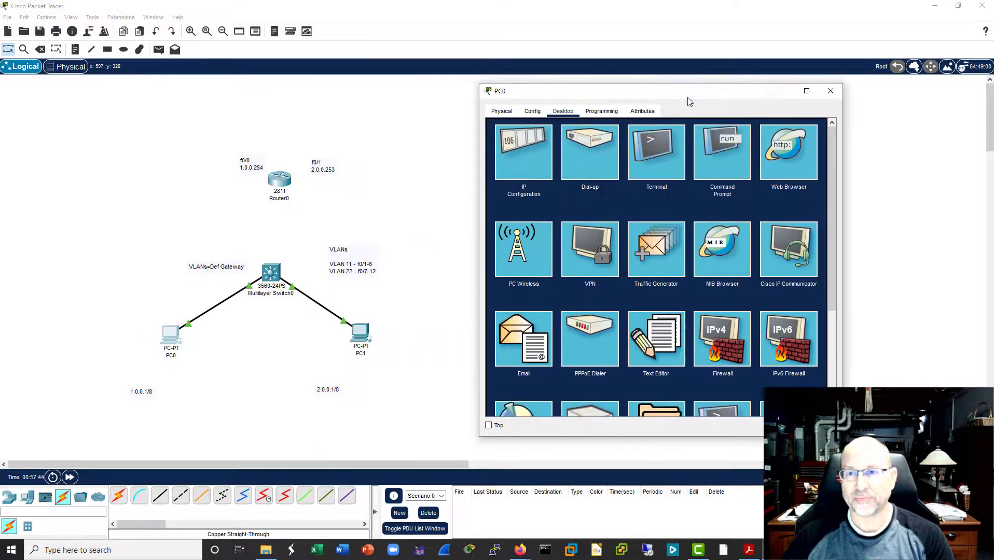
click(726, 140)
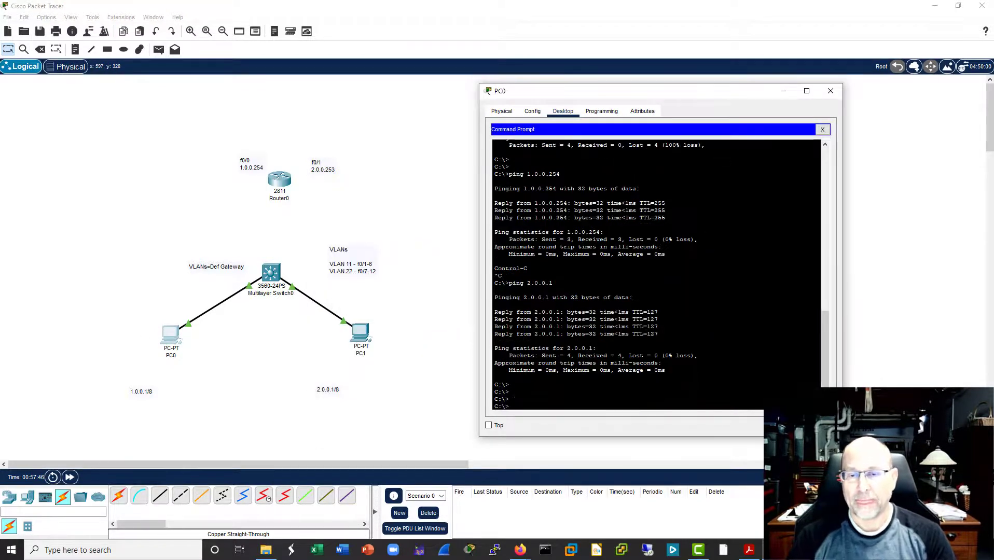
key(Down)
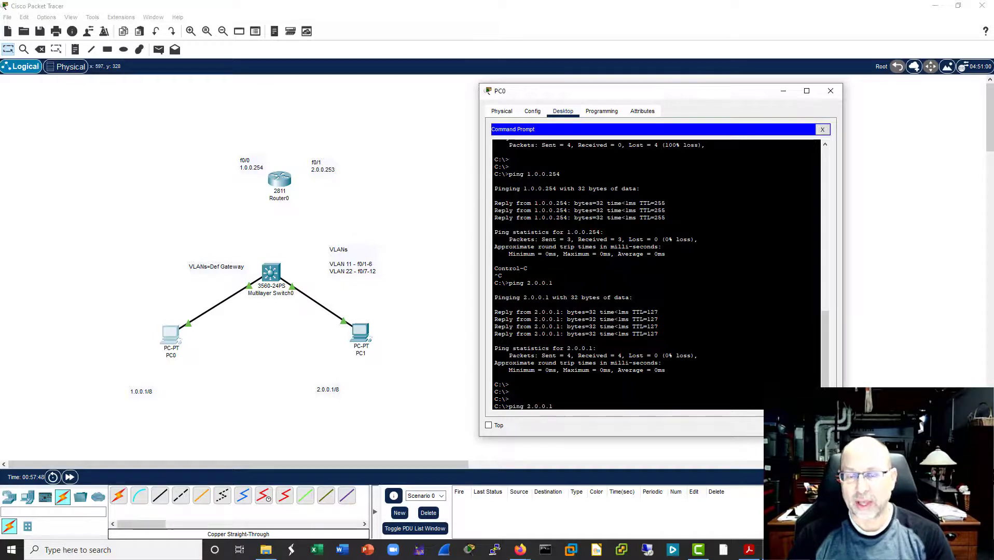
key(Return)
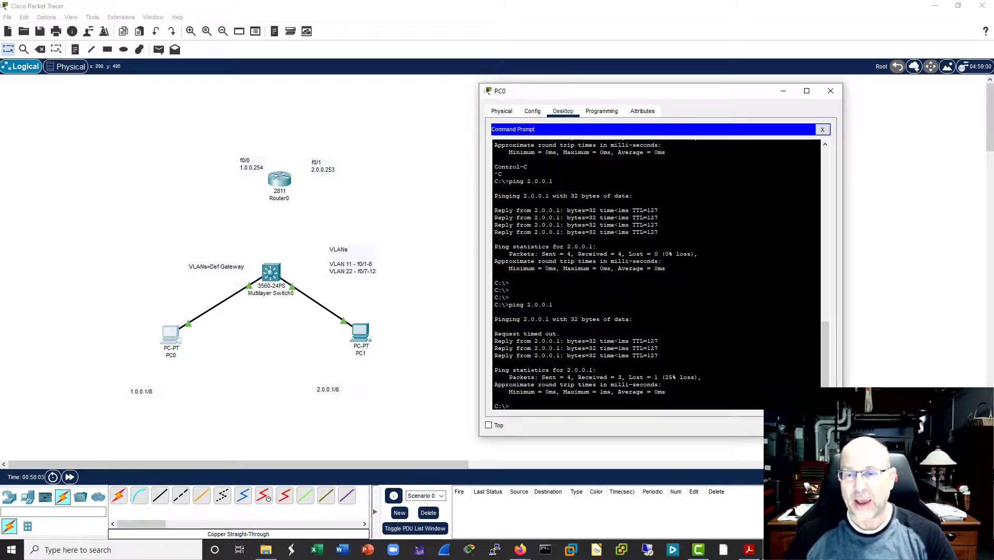
drag(658, 357, 494, 341)
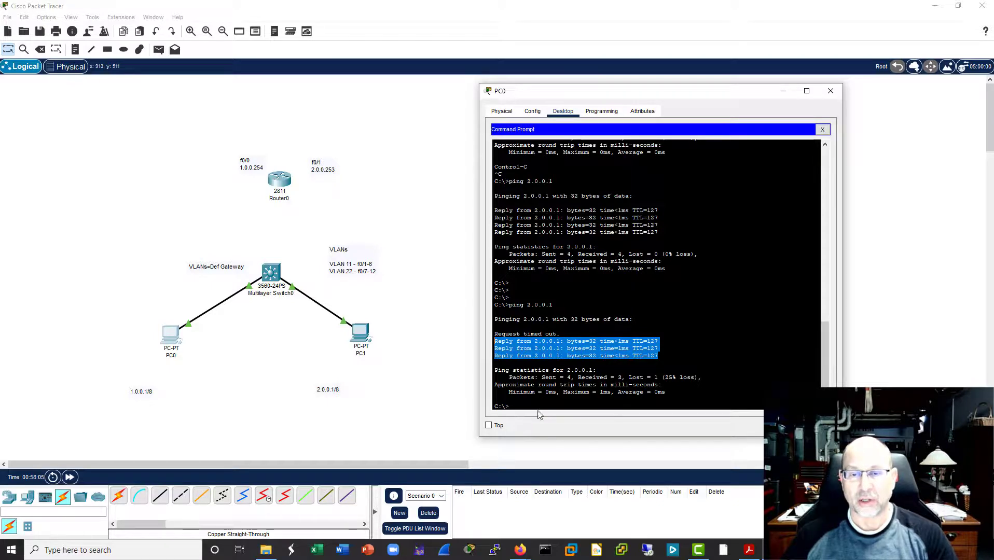
click(830, 91)
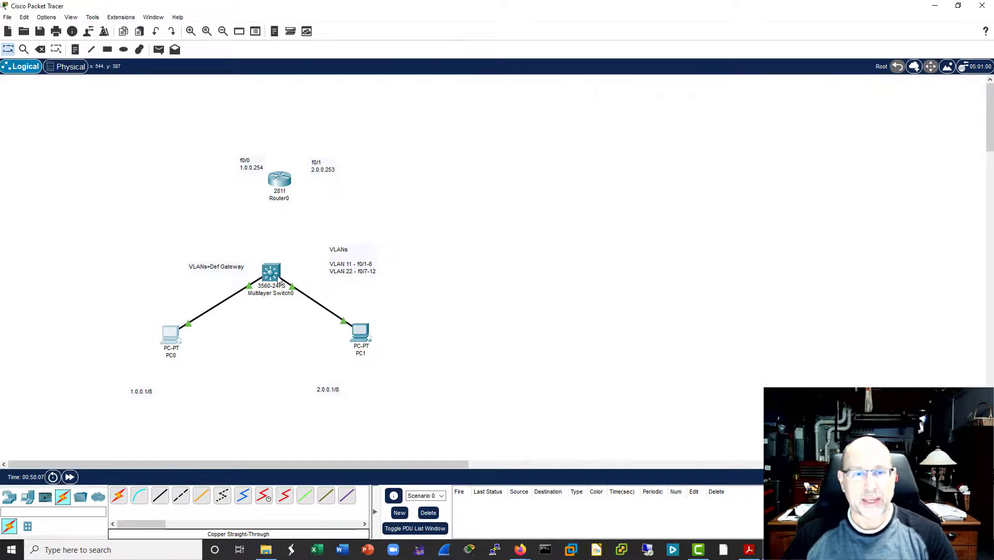
Step: Display the multilayer switch's routing table with "sh ip route" and examine the directly connected VLAN routes
click(278, 279)
drag(746, 103, 620, 91)
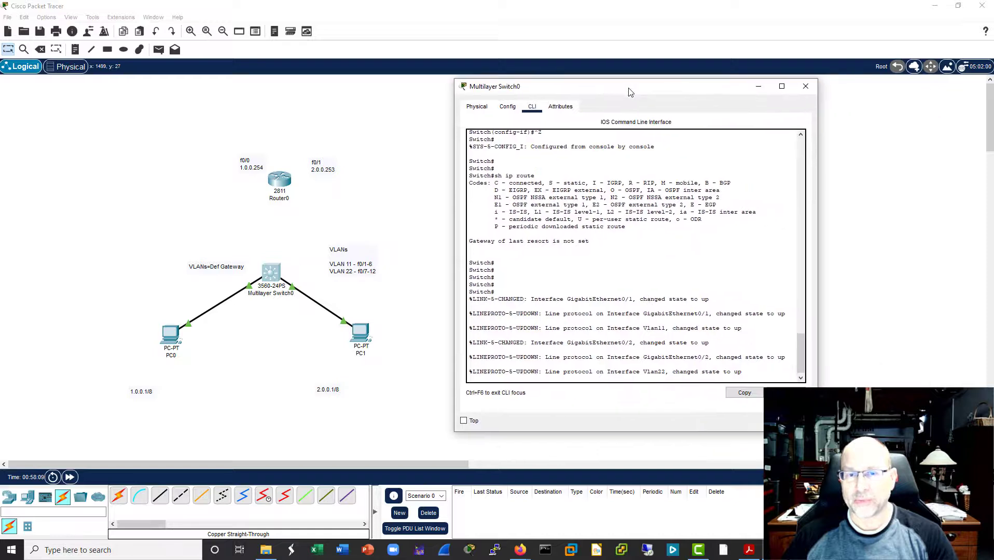
key(Return)
key(Return)
key(Return)
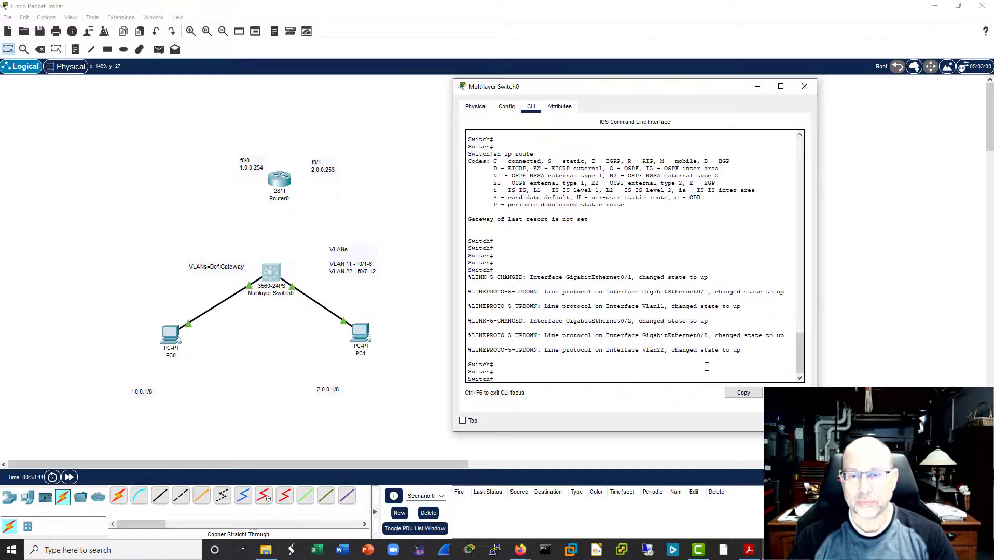
text(sh ip route)
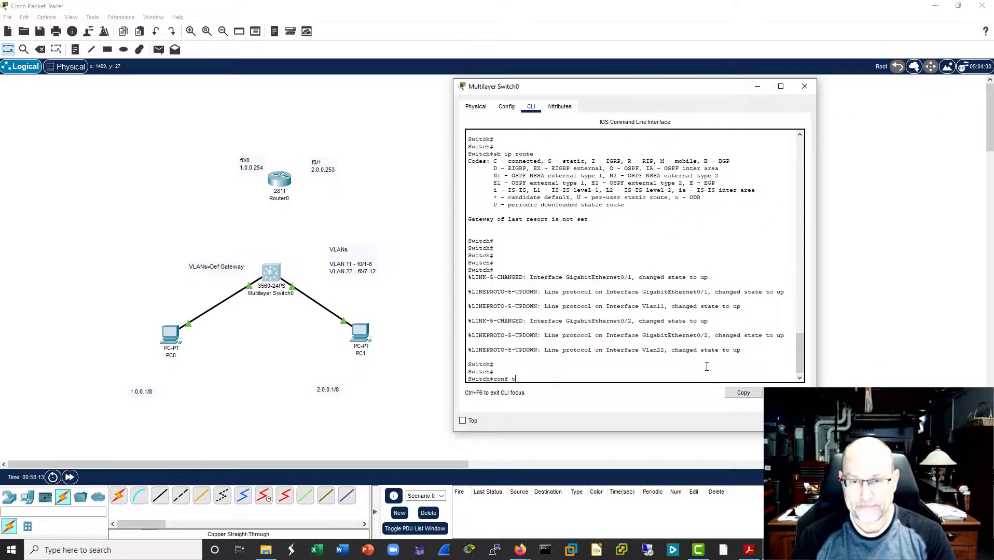
key(Return)
key(Return)
key(Return)
key(Return)
key(Return)
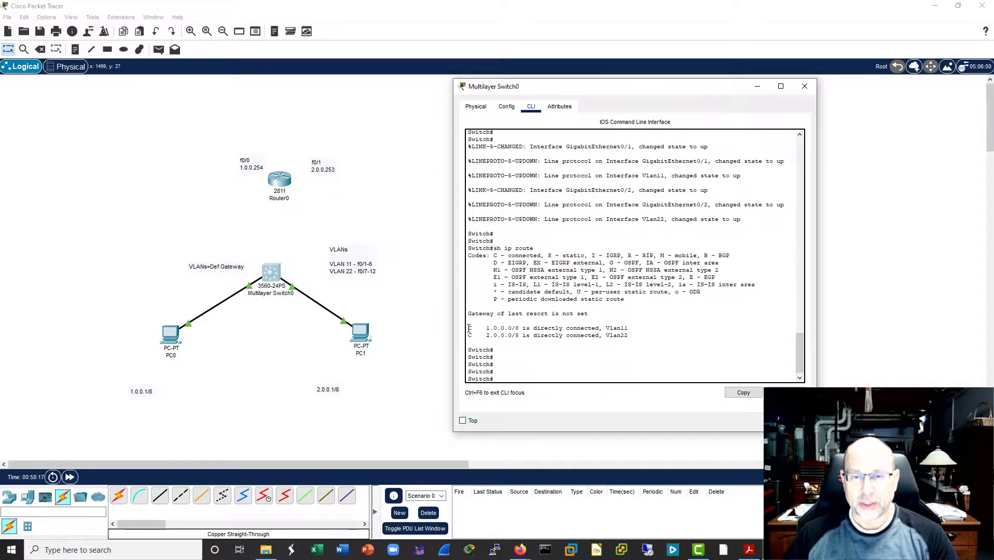
drag(470, 330, 614, 338)
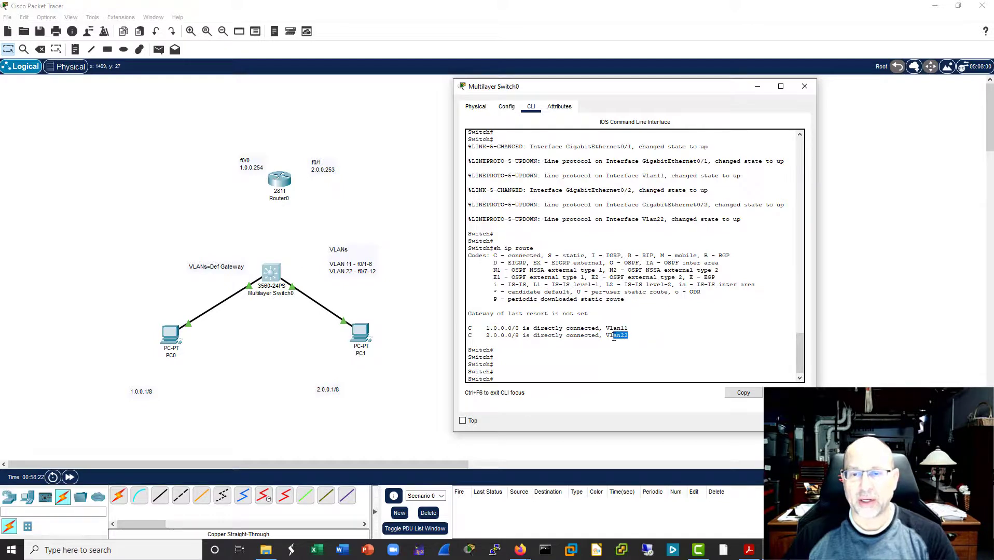
click(728, 393)
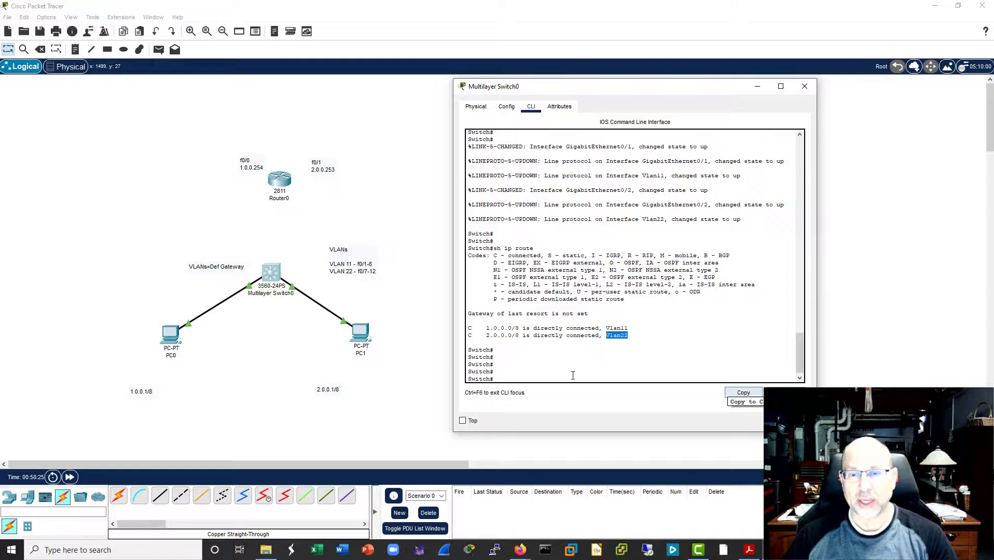
drag(629, 337, 468, 328)
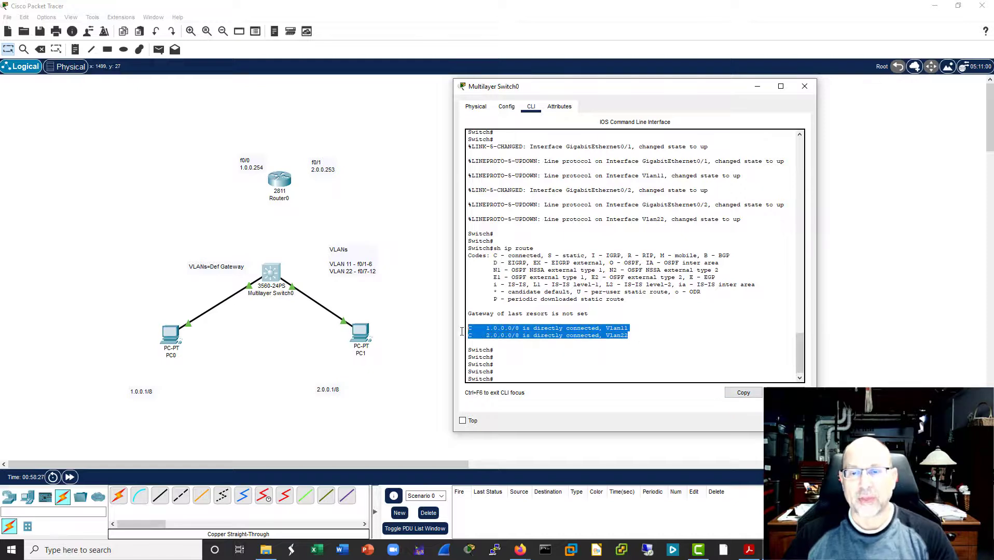
click(585, 398)
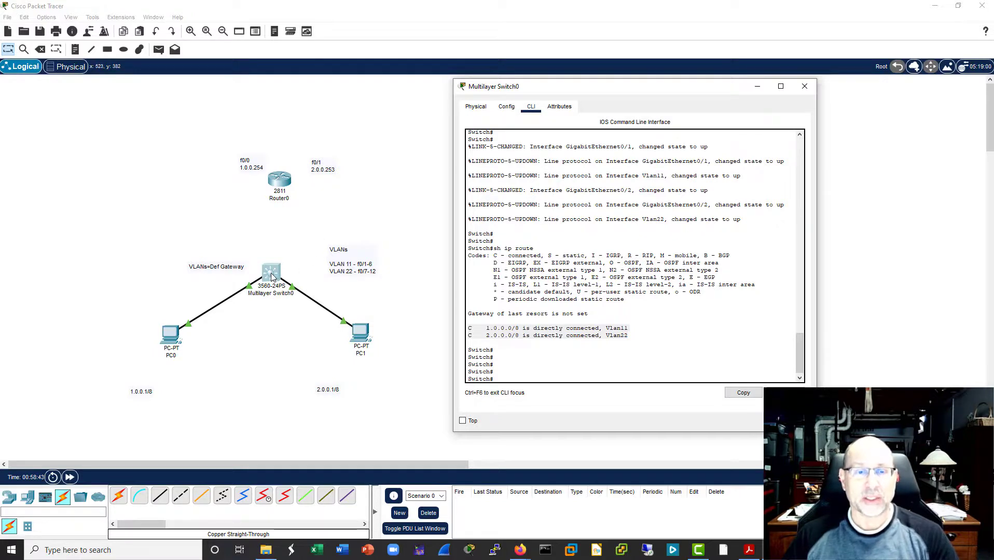
Step: Shift Multilayer Switch0 slightly higher so it sits more directly beneath Router0
drag(274, 274, 279, 271)
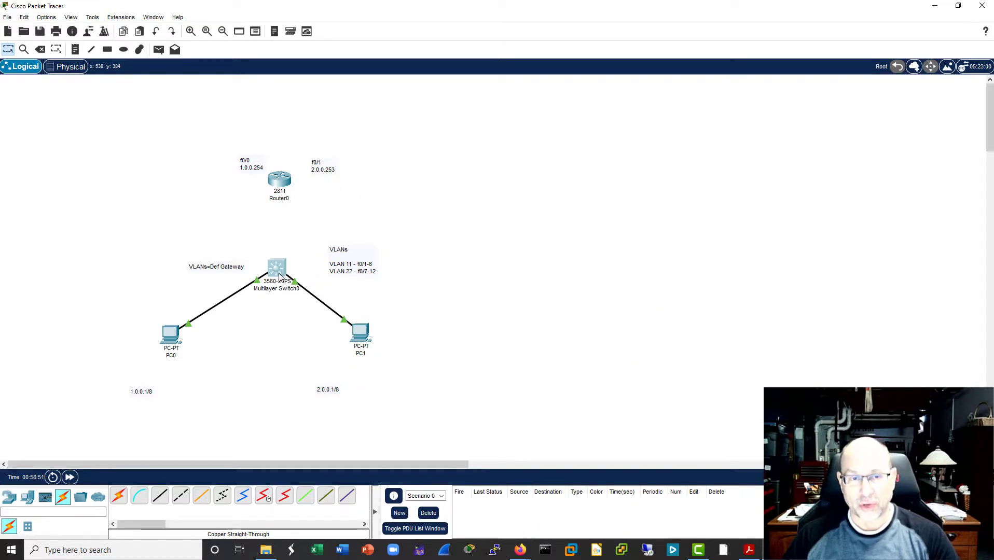
mouse_move(279, 277)
mouse_down()
mouse_move(271, 274)
mouse_move(281, 275)
mouse_up()
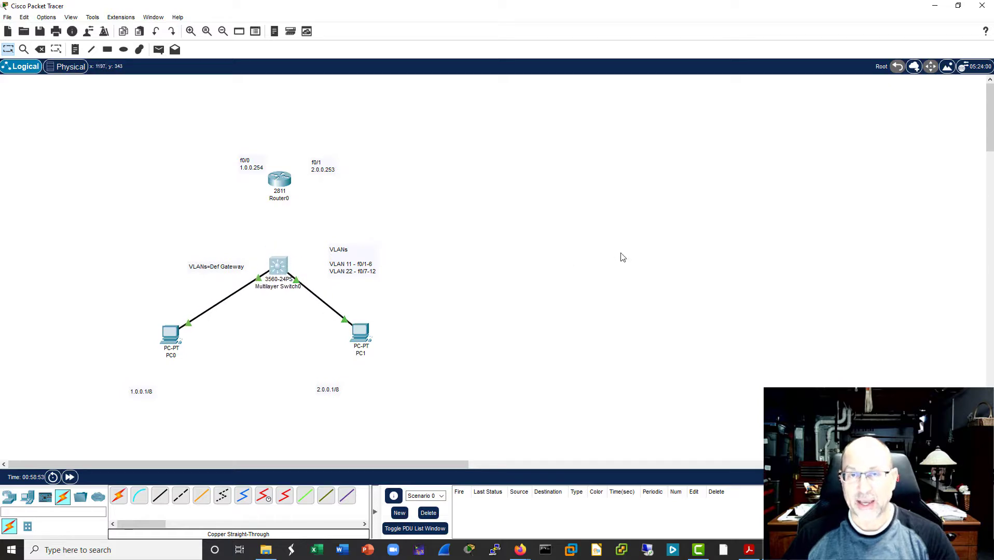